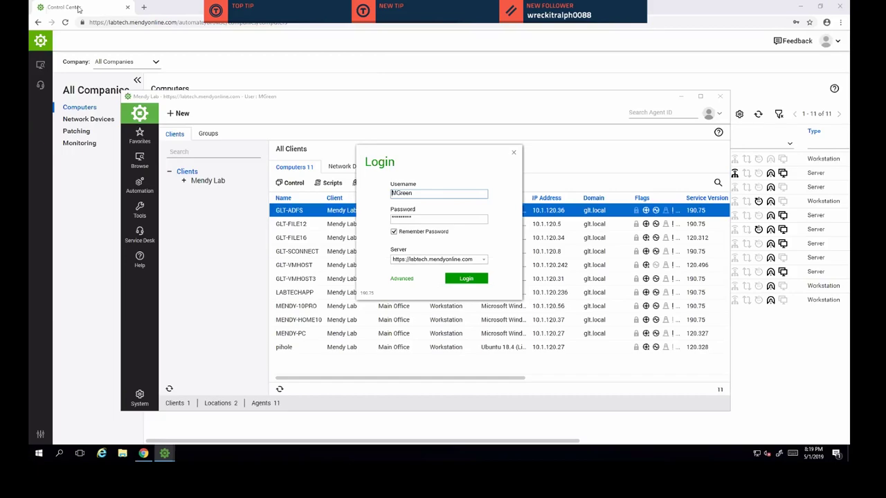
- Minimize the browser and rearrange the Login dialog and the Mendy Lab window on the desktop
click(200, 53)
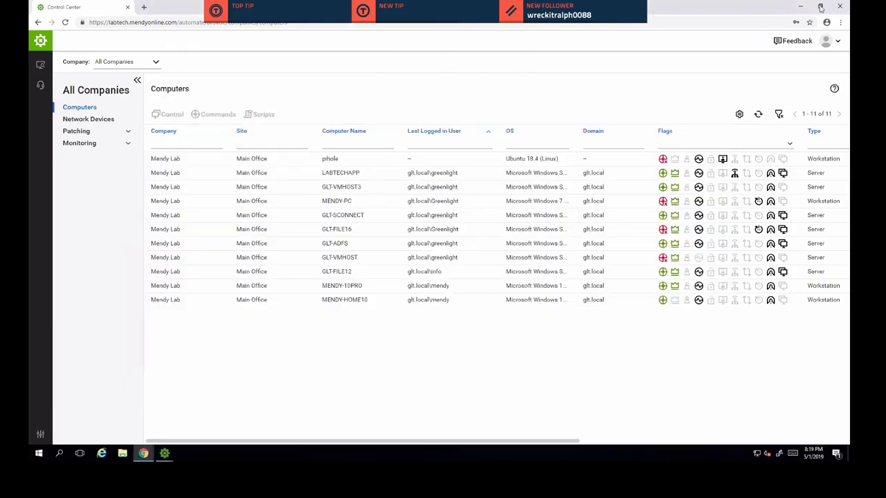
click(799, 7)
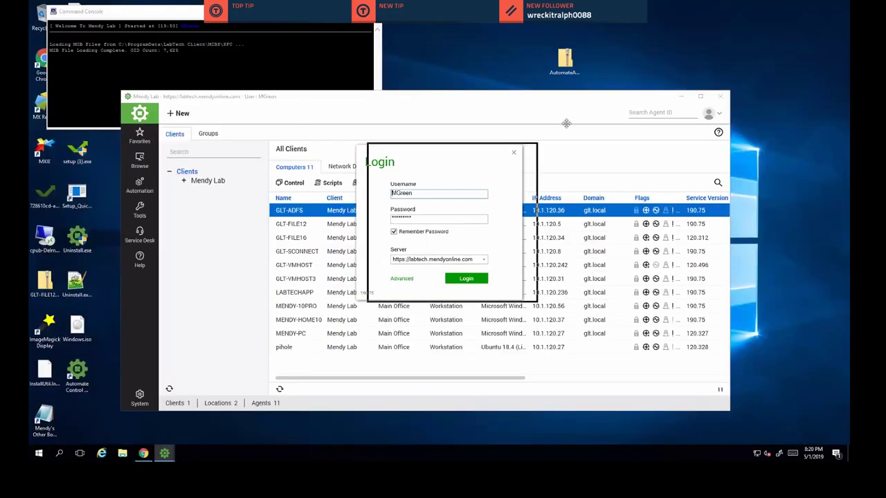
drag(509, 52, 126, 56)
drag(360, 95, 315, 79)
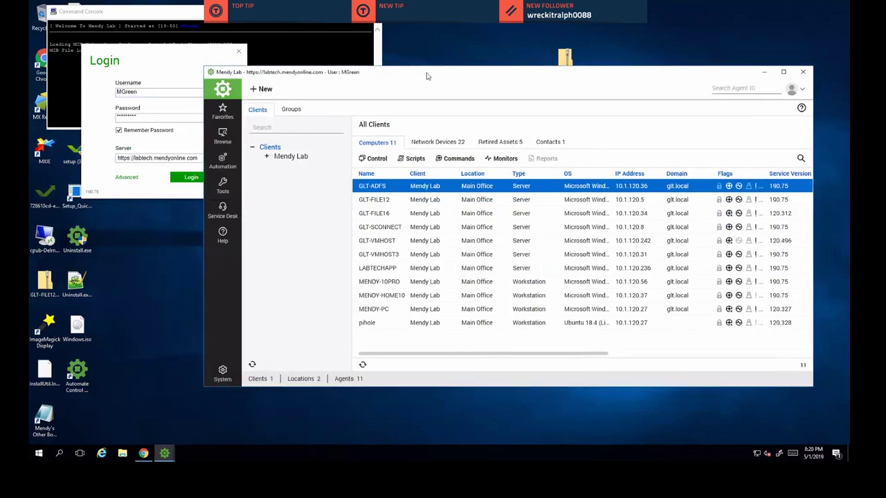
drag(428, 72, 463, 39)
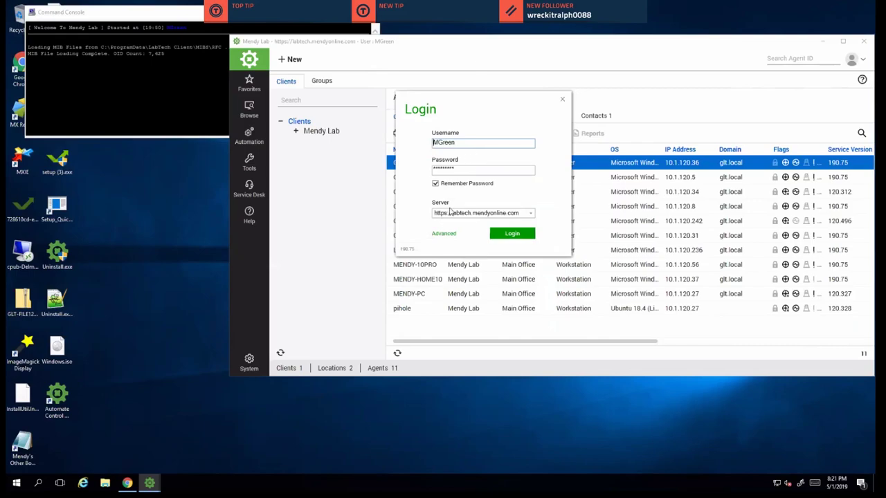
click(449, 216)
click(460, 213)
key(Delete)
key(Delete)
key(Delete)
key(Delete)
key(Delete)
key(Delete)
key(Delete)
key(Delete)
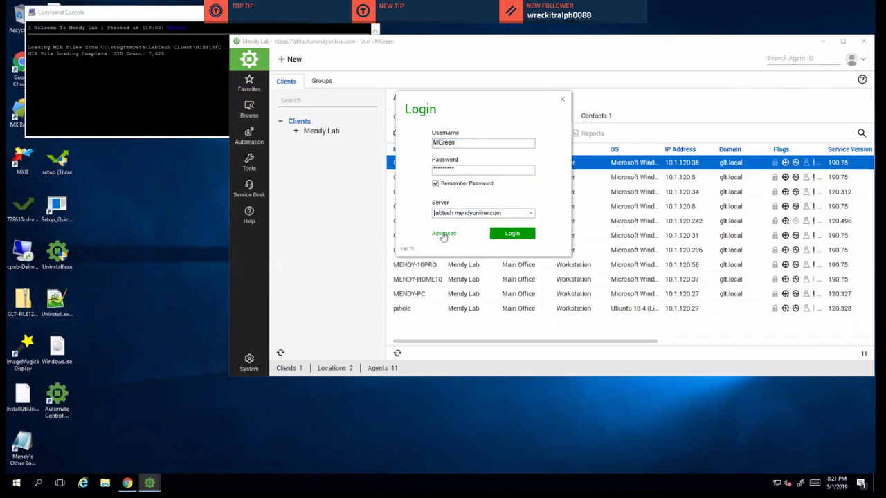
- Show the advanced login options and examine the database port alongside the server address
click(443, 233)
double_click(526, 258)
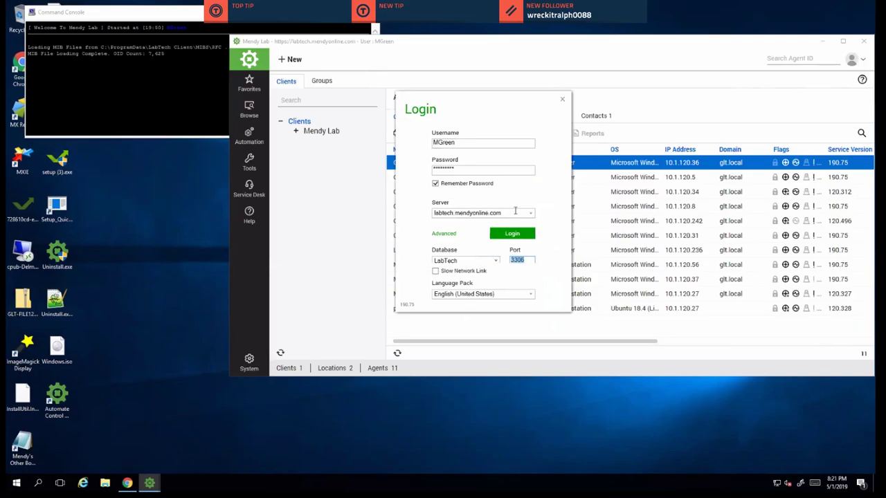
triple_click(517, 212)
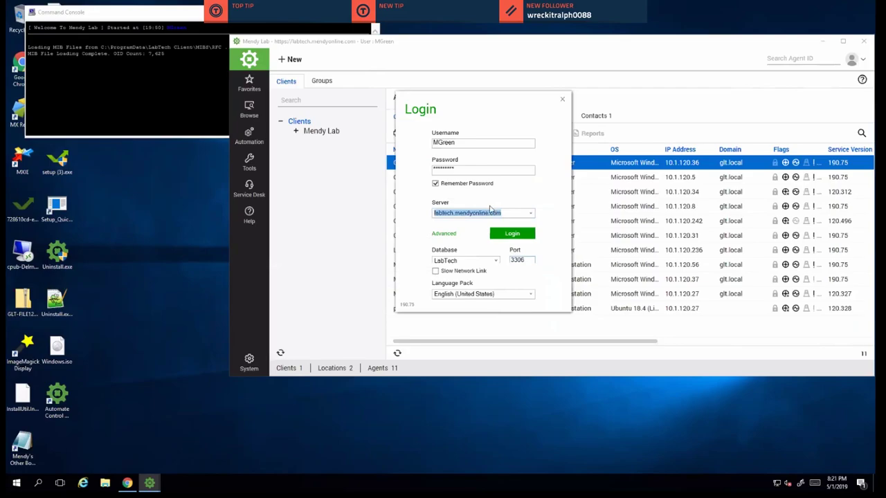
double_click(525, 260)
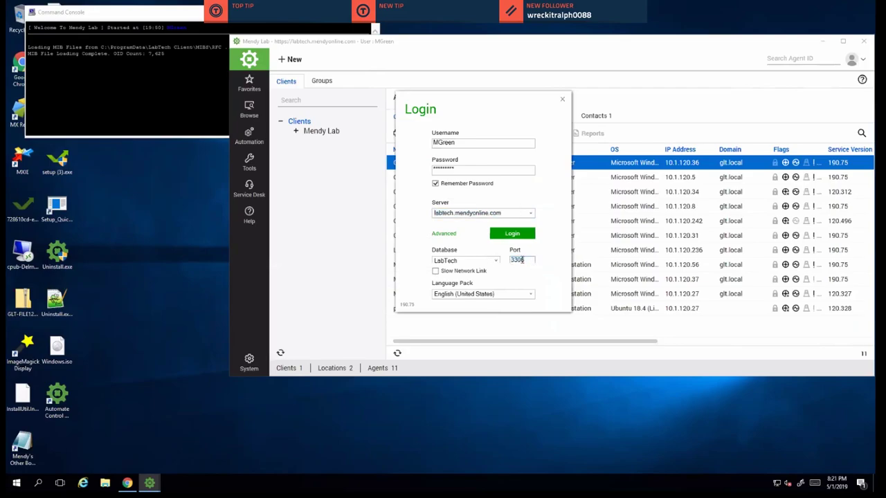
click(528, 258)
drag(423, 104, 355, 103)
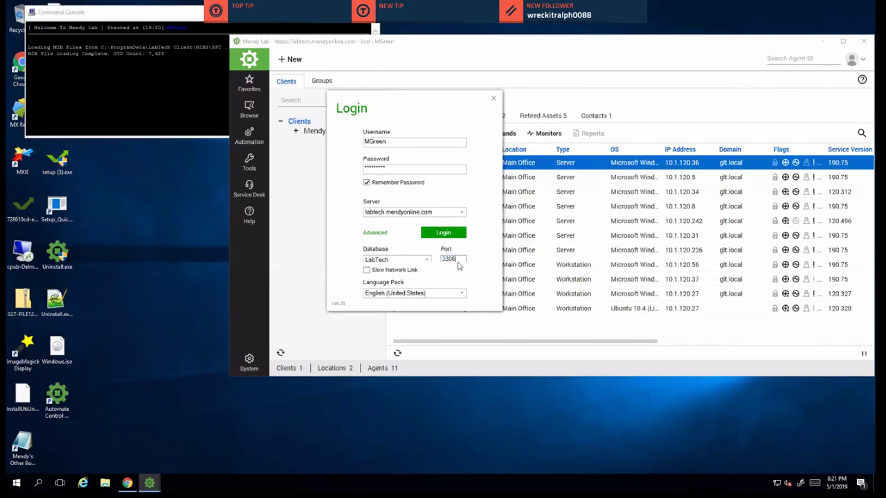
click(418, 219)
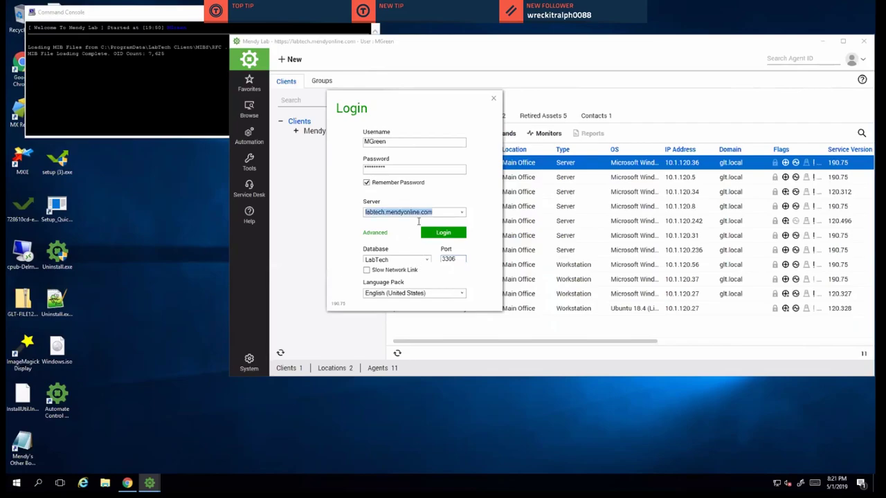
key(Home)
text(https://)
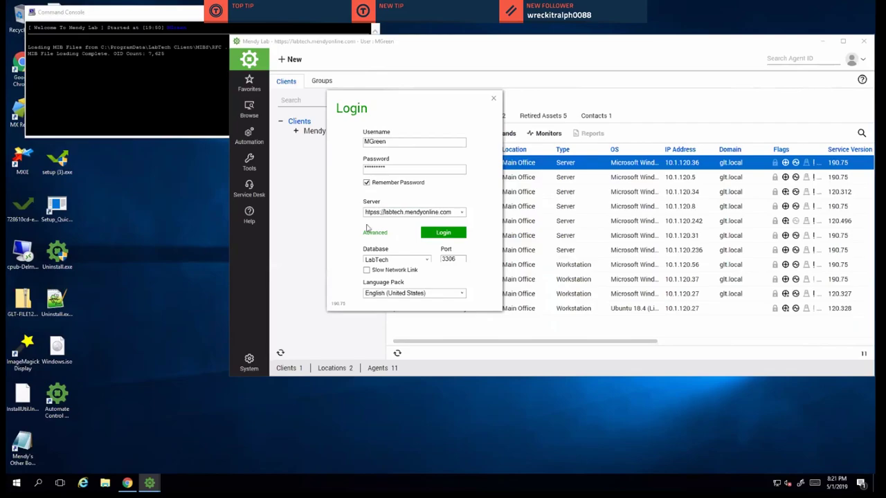
click(381, 212)
key(BackSpace)
key(Home)
key(Right)
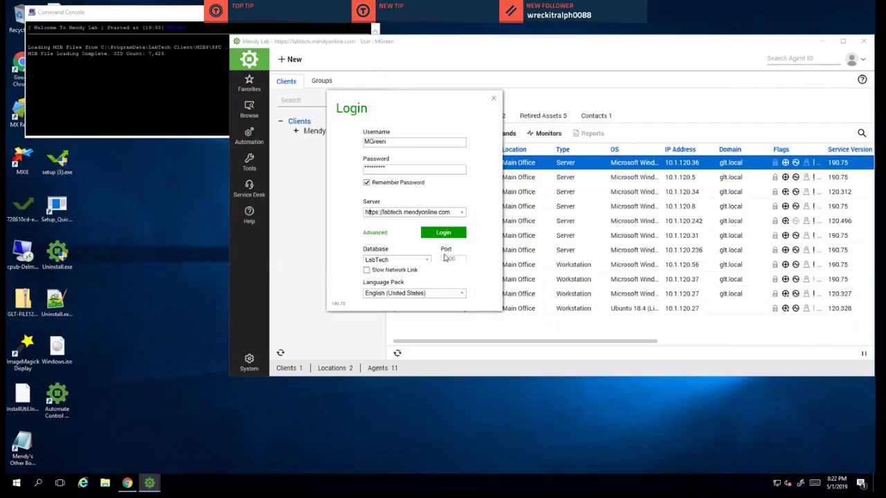
triple_click(378, 213)
key(Home)
key(Right)
key(Right)
key(Right)
key(Right)
key(Right)
key(BackSpace)
text(s)
- Close the Login dialog without logging in and reposition the Mendy Lab window on the desktop
drag(408, 101, 284, 117)
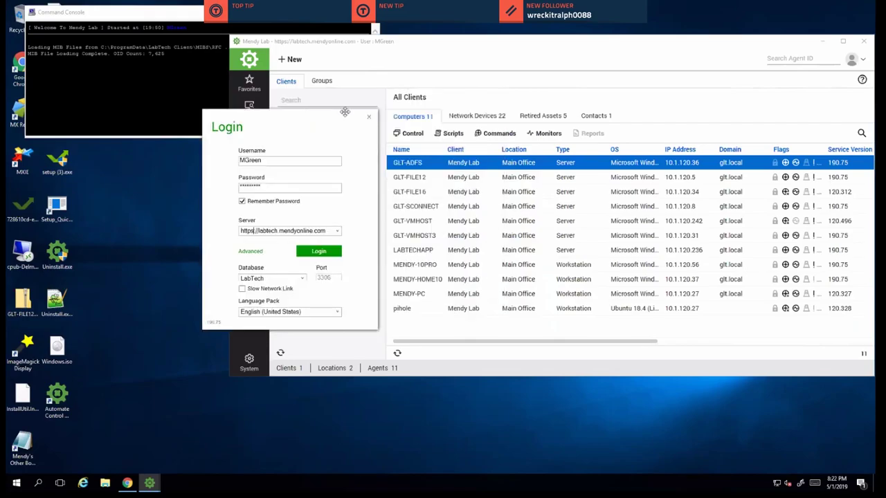
click(369, 115)
drag(423, 38, 291, 40)
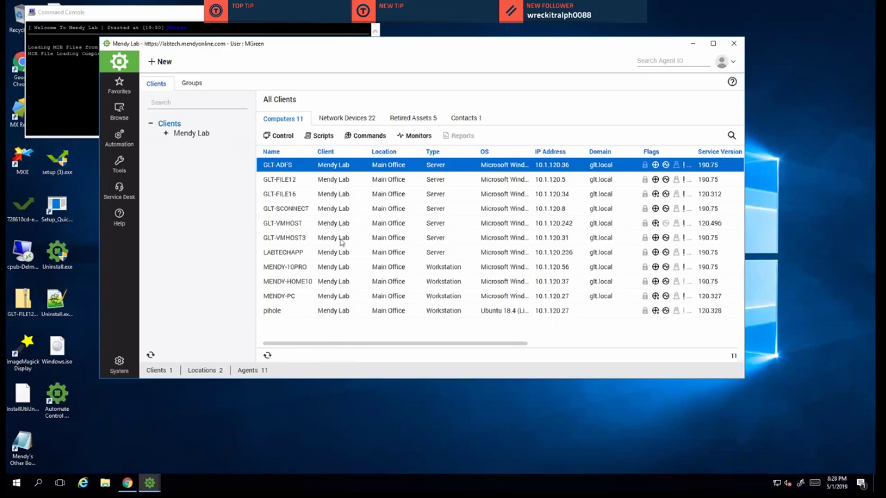
- Look across the computer list's columns, open the GLT-FILE12 computer and show its Monitors page
drag(332, 349, 438, 352)
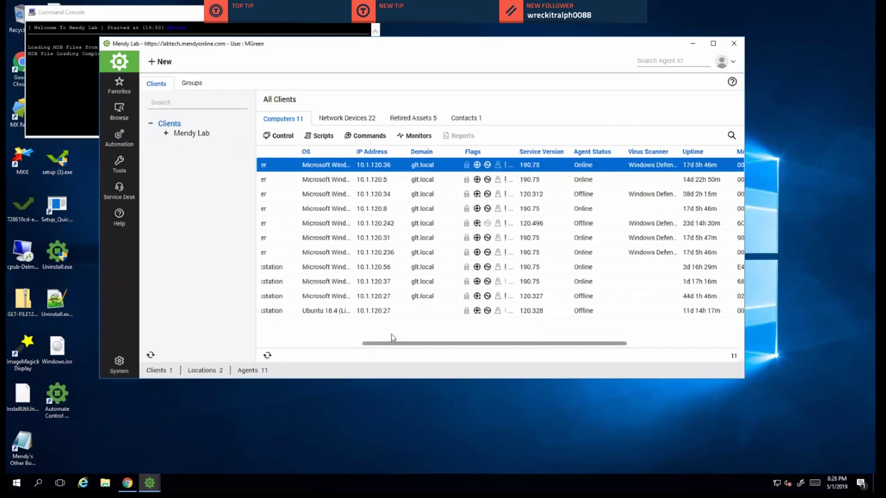
drag(390, 343, 327, 341)
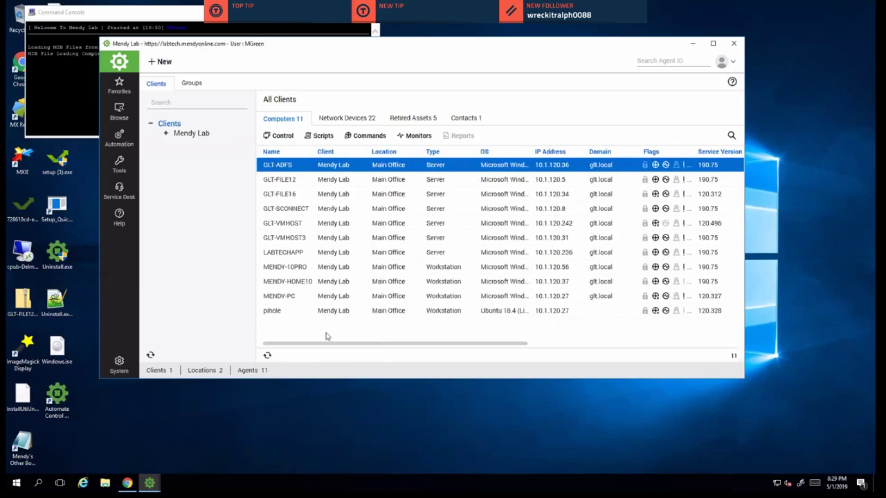
click(369, 182)
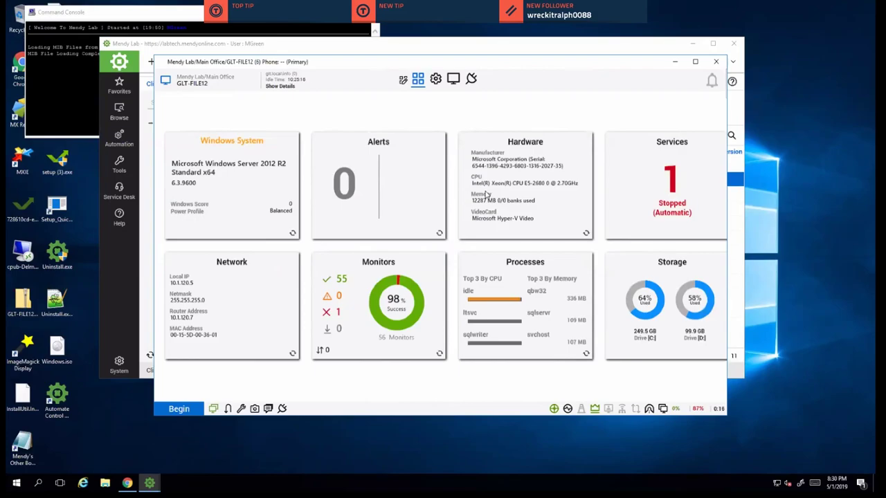
click(436, 80)
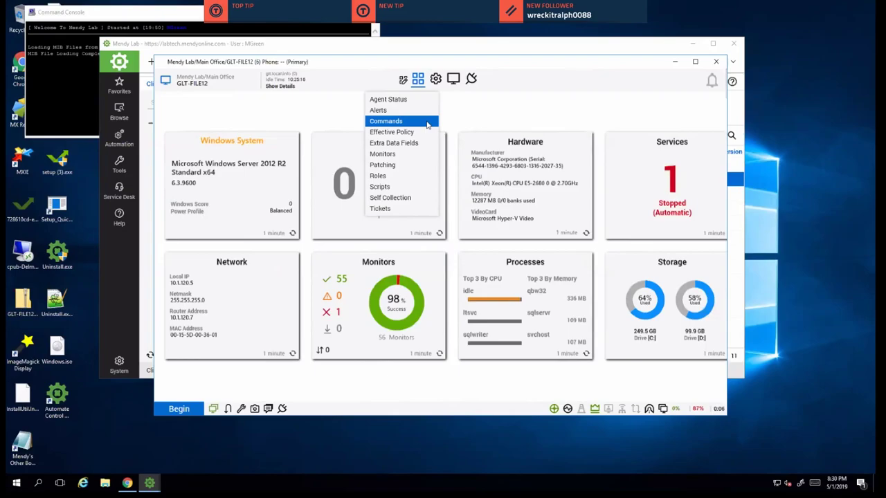
click(418, 154)
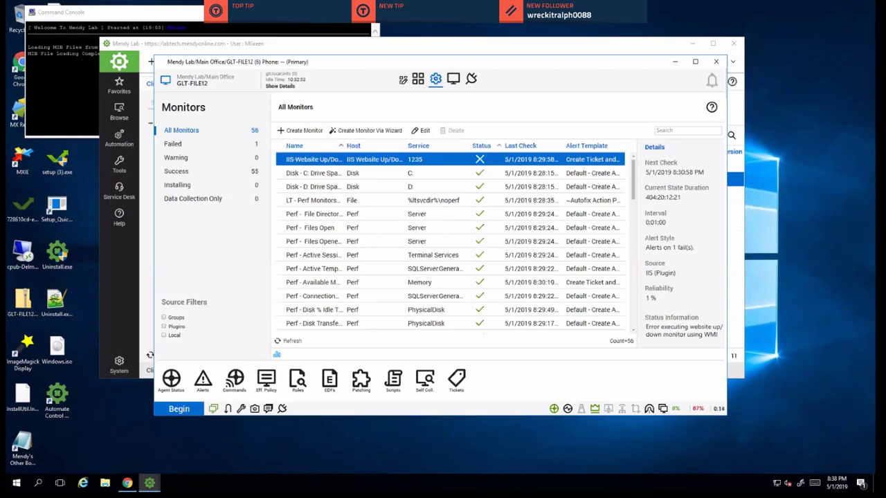
- Open the failed IIS-Website Up/Down monitor and place its window over the monitor list
double_click(364, 161)
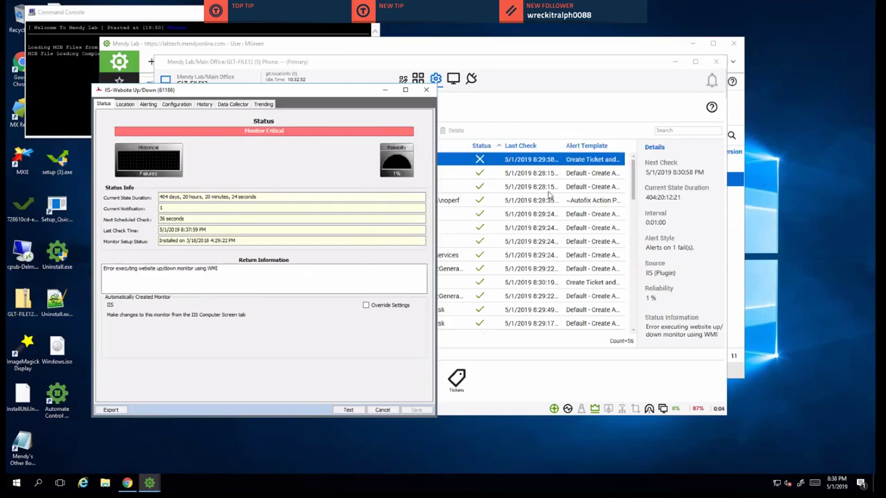
scroll(548, 196, down, 8)
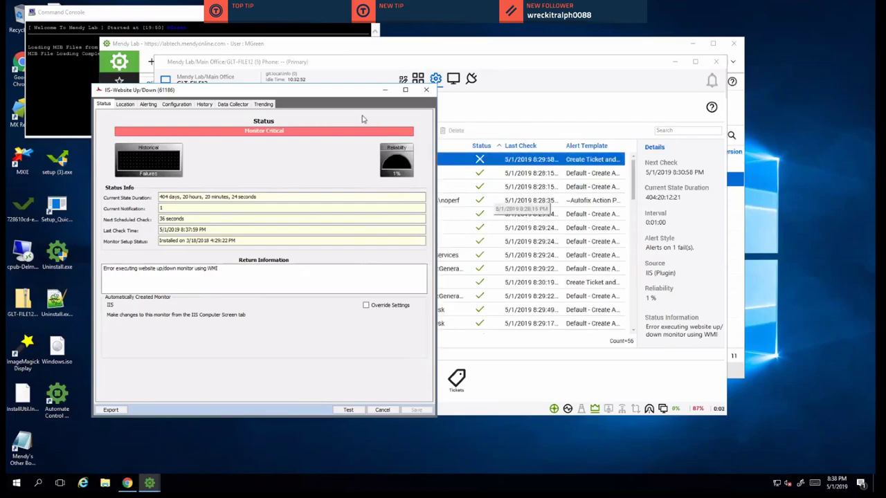
drag(359, 93, 706, 113)
drag(629, 115, 374, 95)
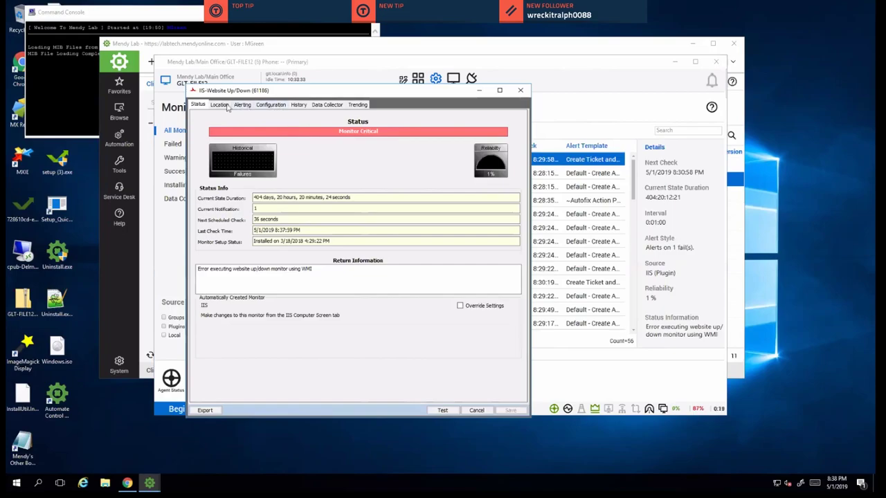
- Examine the available monitor types in the IIS-Website Up/Down monitor's configuration and close the monitor unchanged
click(280, 108)
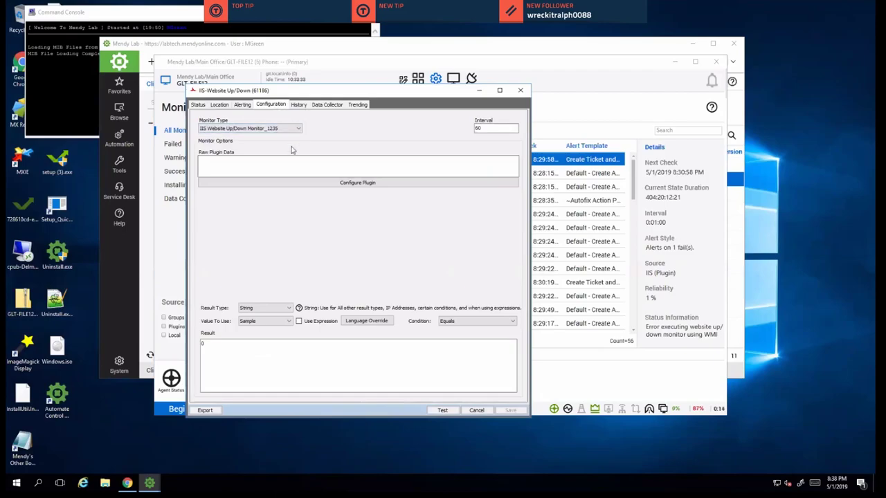
click(288, 129)
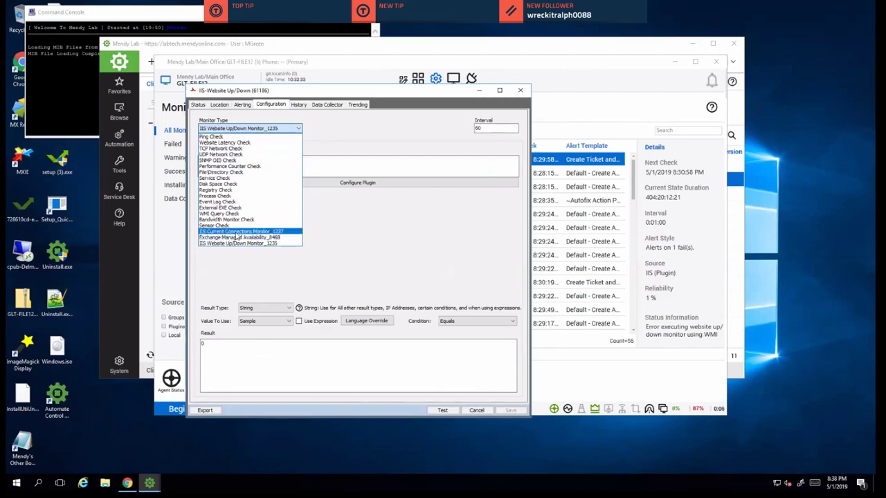
key(w)
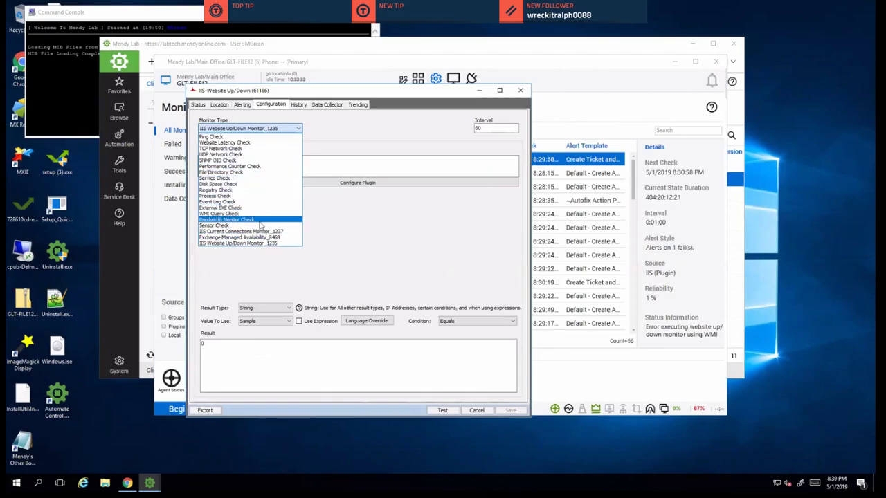
click(322, 141)
click(276, 128)
click(356, 135)
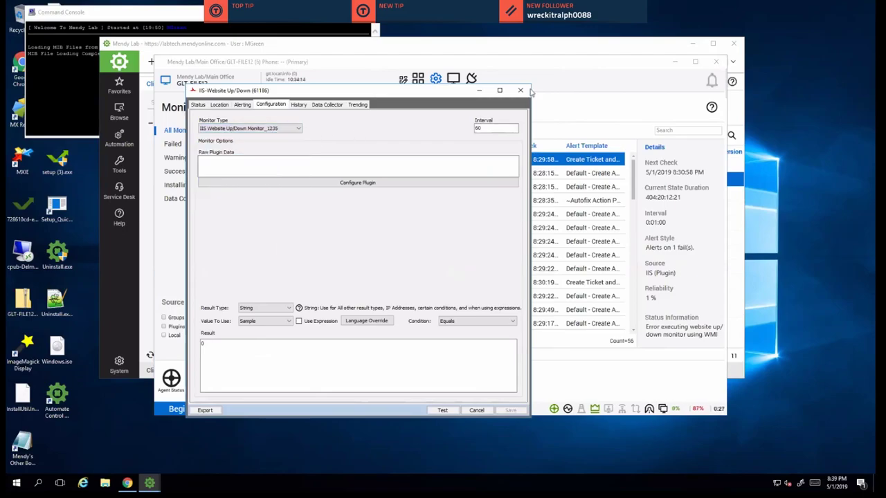
click(521, 90)
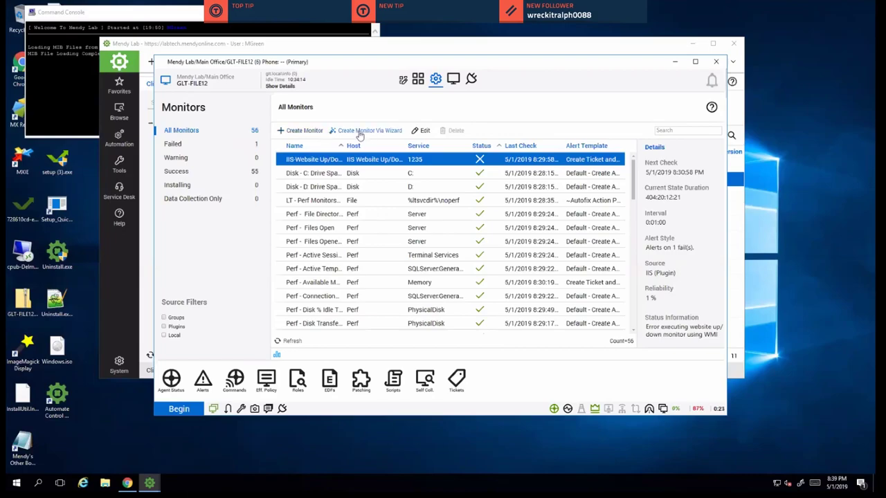
- Preview the Monitor Bandwidth device settings in the Monitor Wizard and close it without creating a monitor
click(388, 132)
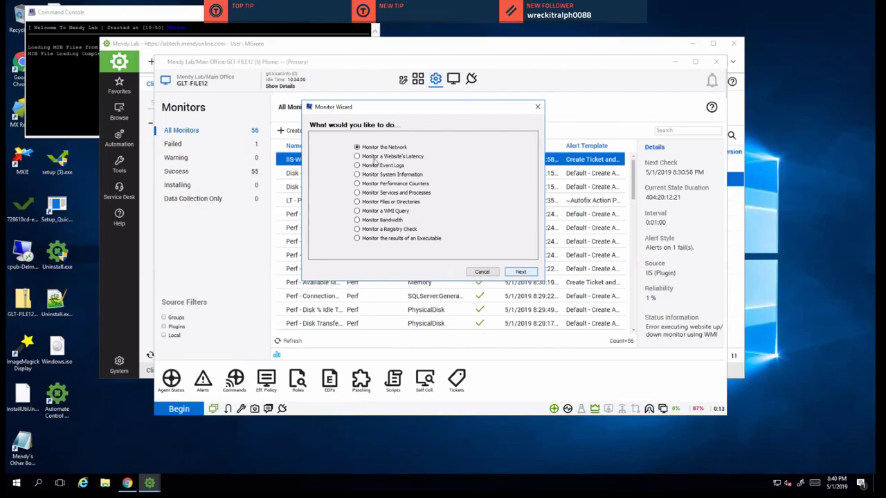
click(387, 221)
key(Return)
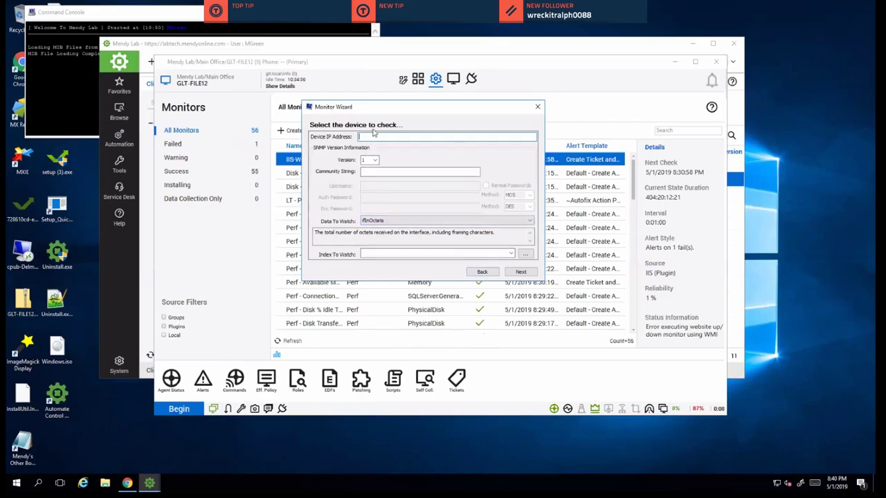
click(538, 107)
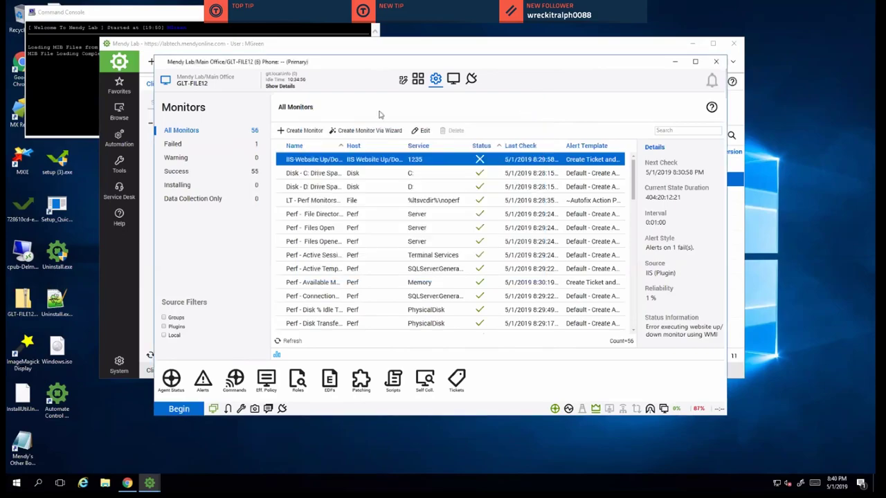
- Start creating a new monitor for the GLT-FILE12 server and place its window over the monitor list
click(300, 130)
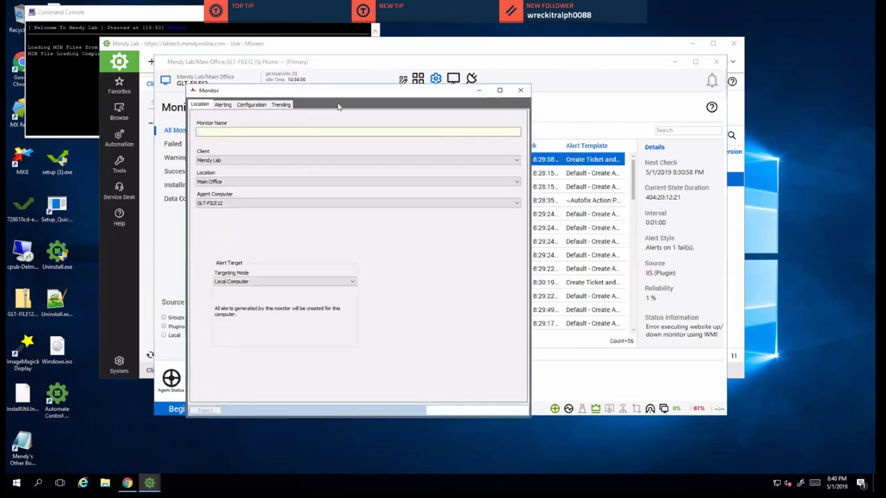
drag(418, 213, 419, 212)
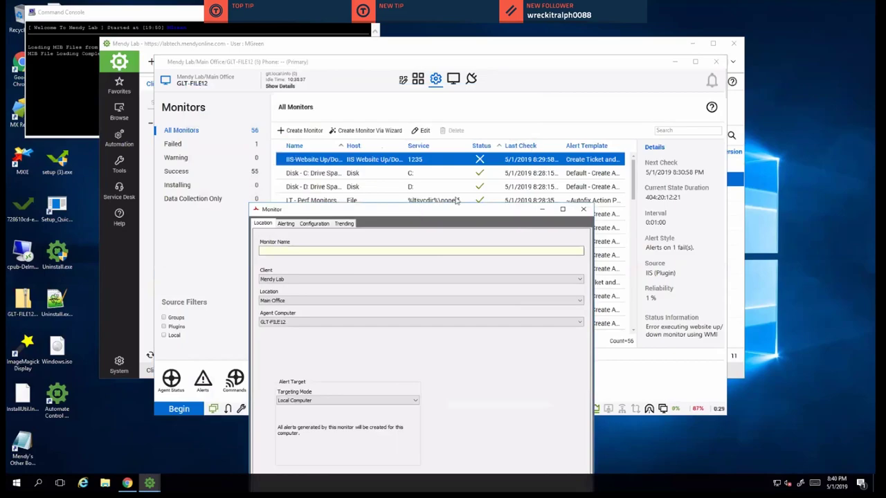
drag(351, 203, 390, 80)
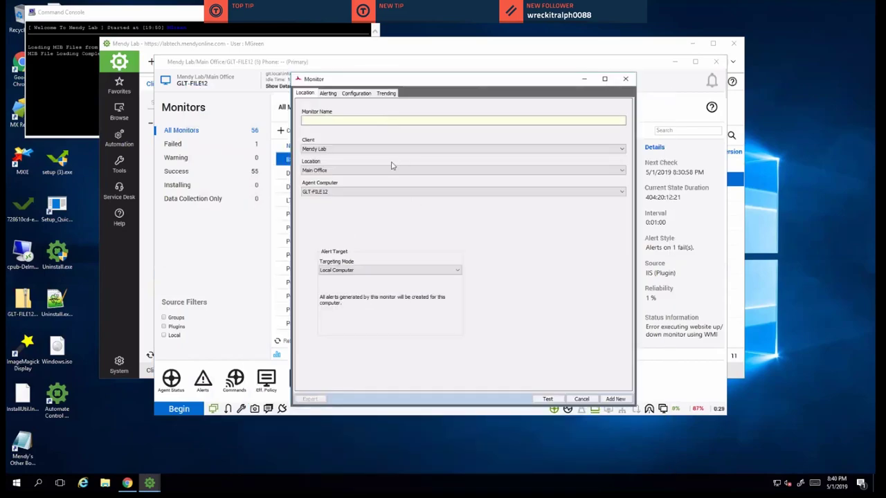
click(331, 120)
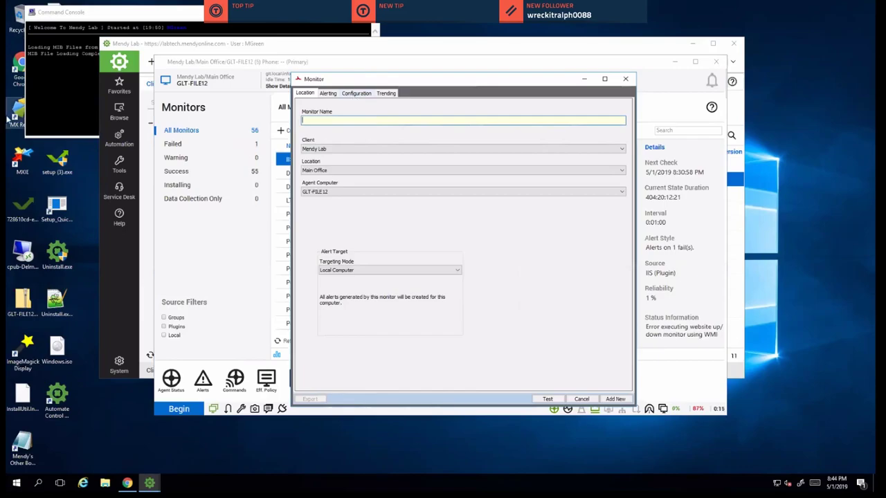
- Review the new monitor's alert targeting modes and set the mode to Assigned Computer
click(434, 269)
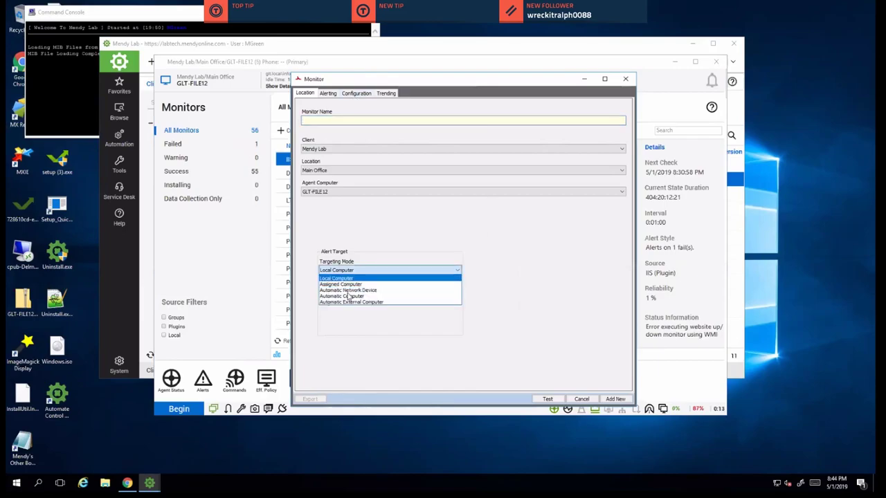
click(417, 278)
click(421, 270)
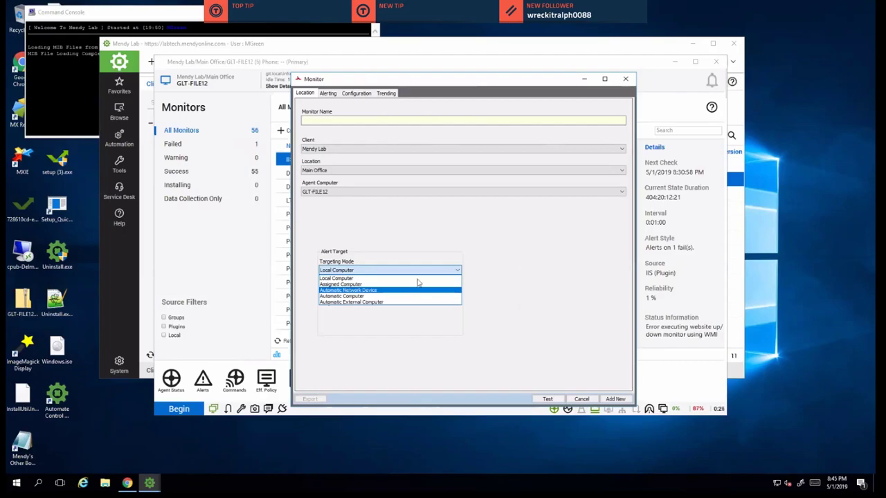
click(409, 284)
- Set the alert target to client Mendy Lab, location Main Office and computer MENDY-PC, and check the available agent computers
click(401, 288)
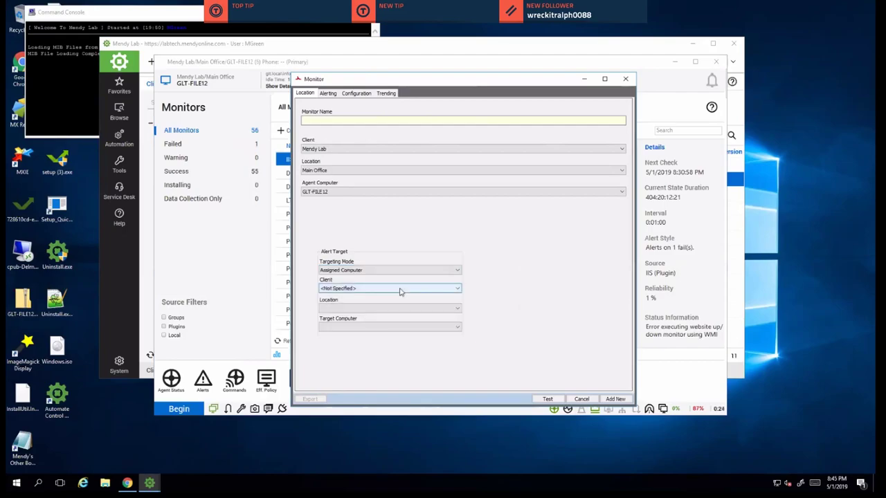
click(398, 303)
click(394, 308)
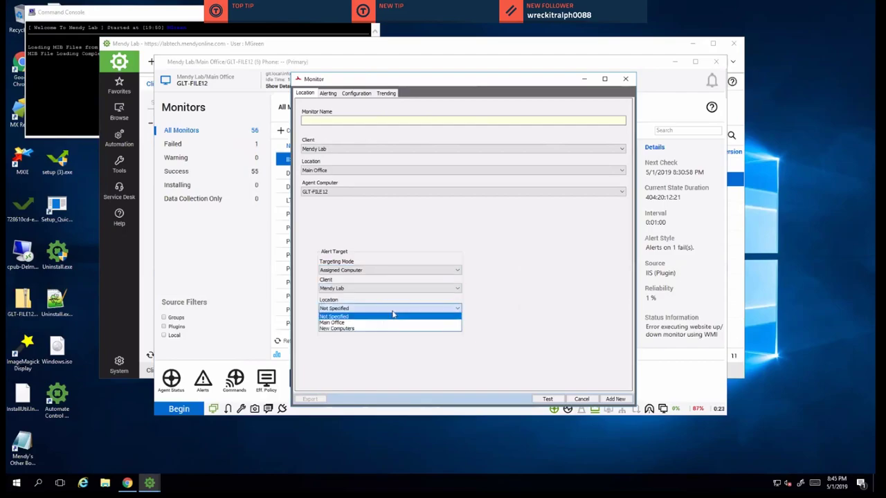
click(375, 321)
click(376, 326)
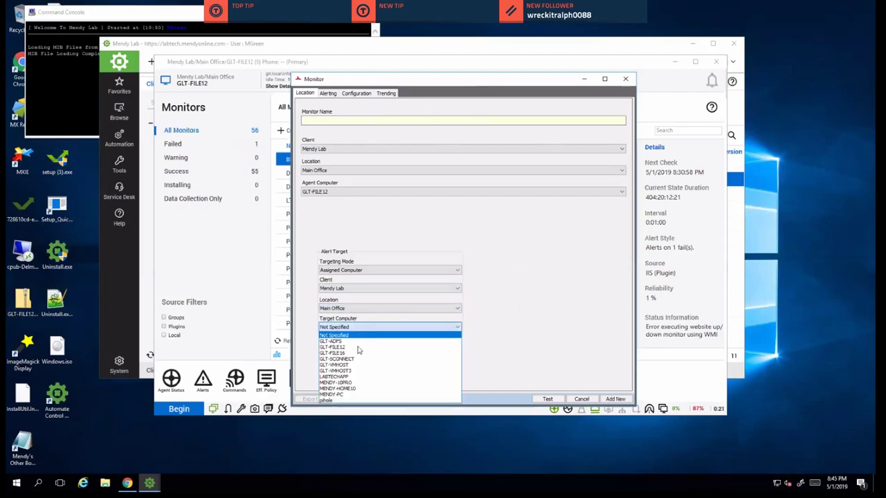
click(346, 393)
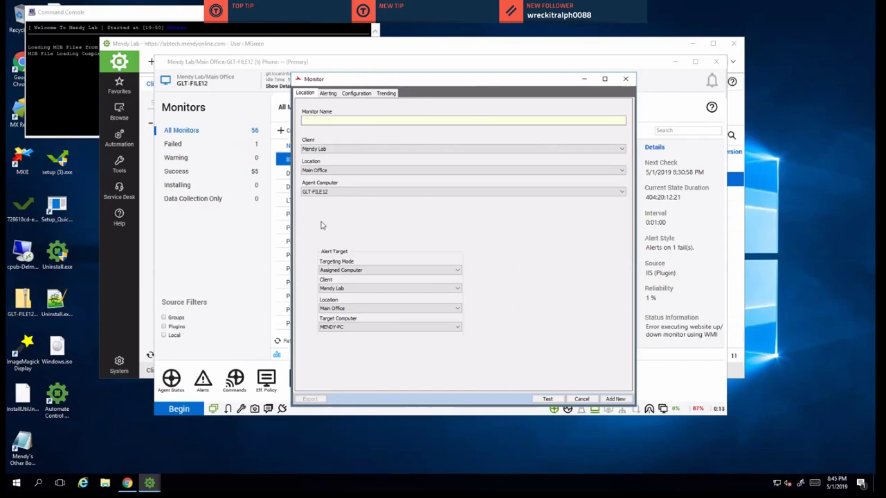
click(467, 192)
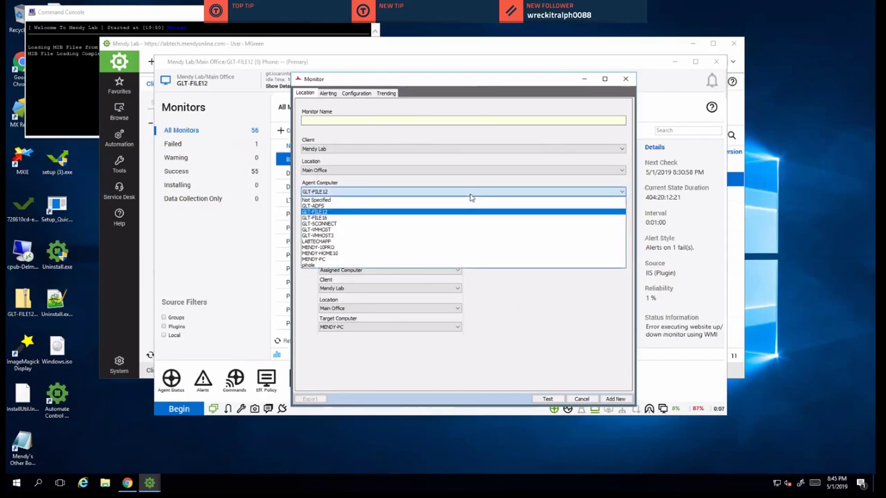
click(469, 193)
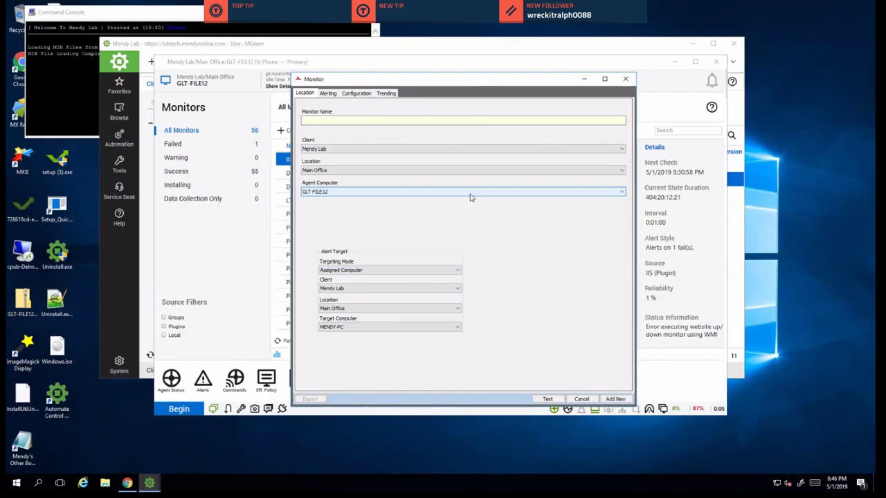
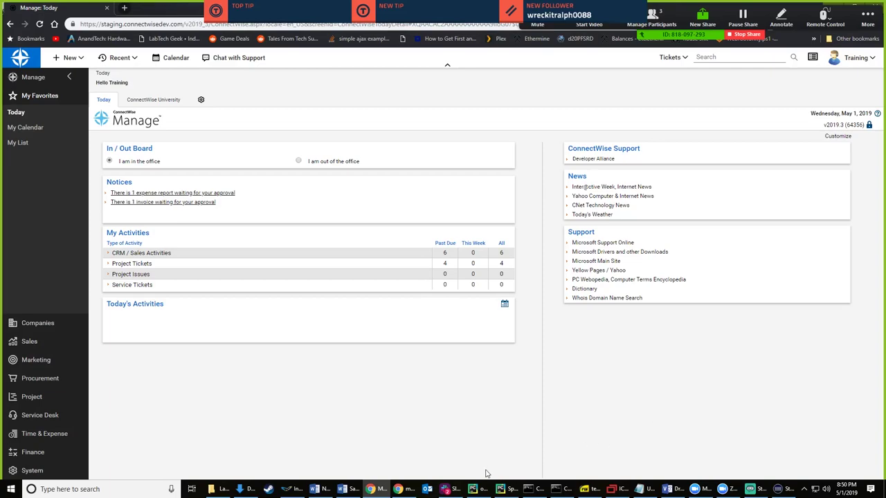
click(451, 489)
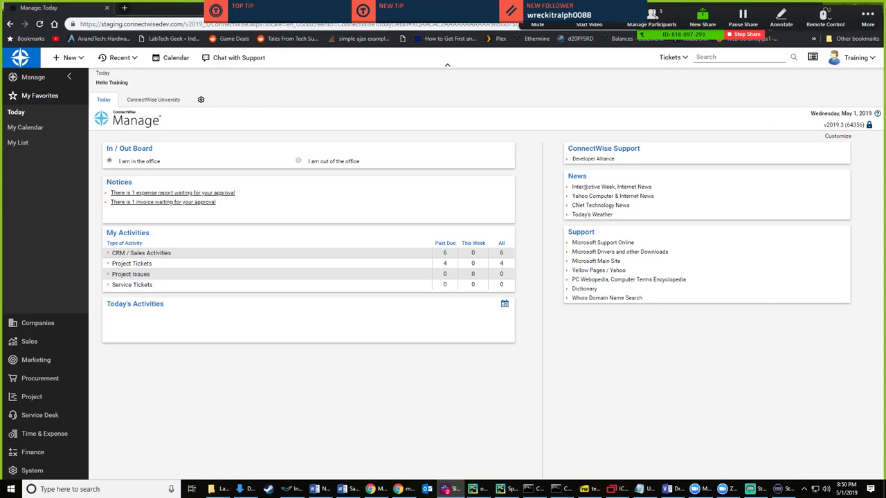
click(315, 343)
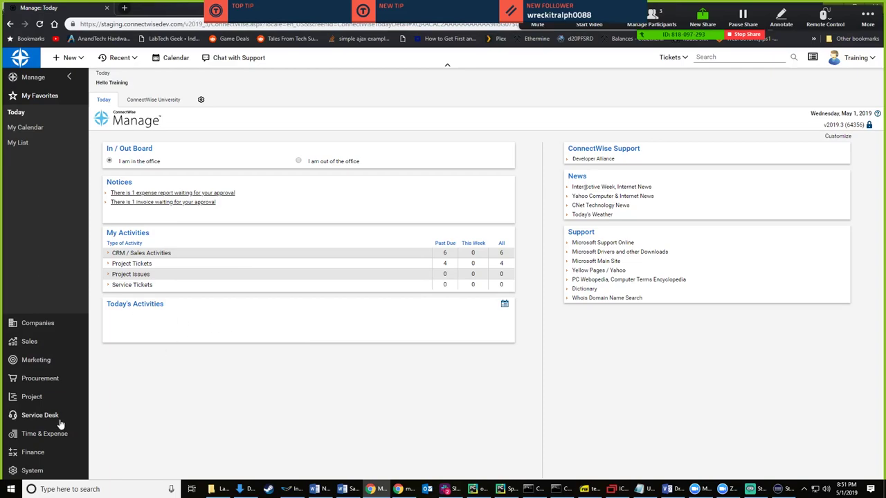
- Search the system's Setup Tables for "serv" and show the Service Board List
click(51, 472)
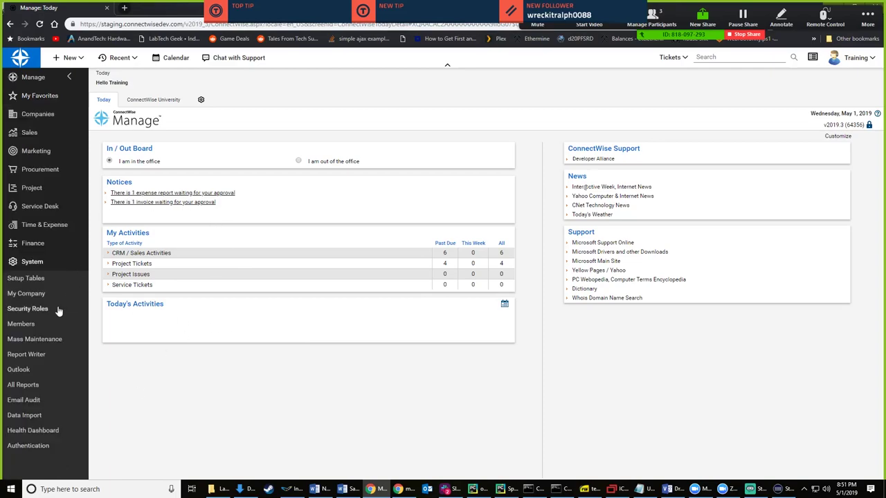
click(50, 279)
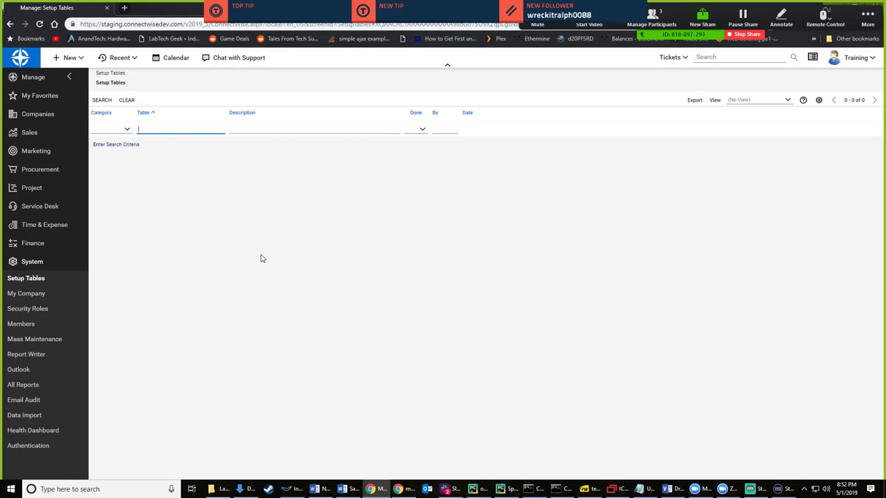
click(101, 100)
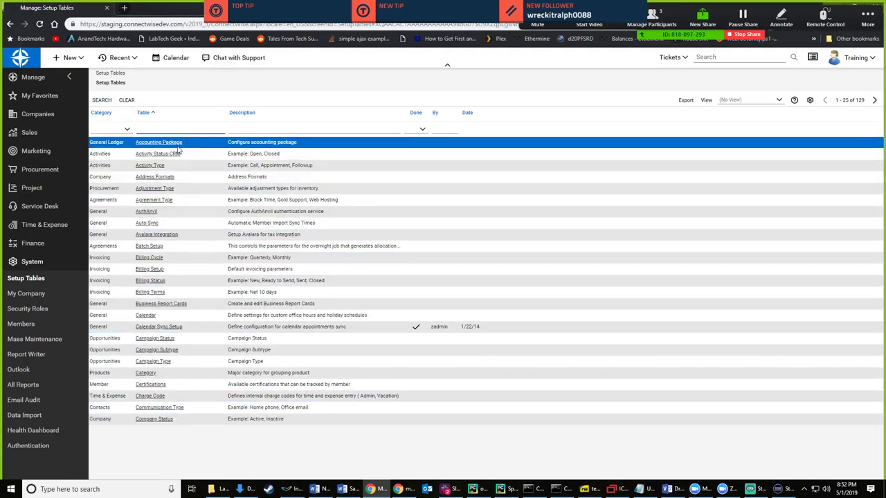
text(serv)
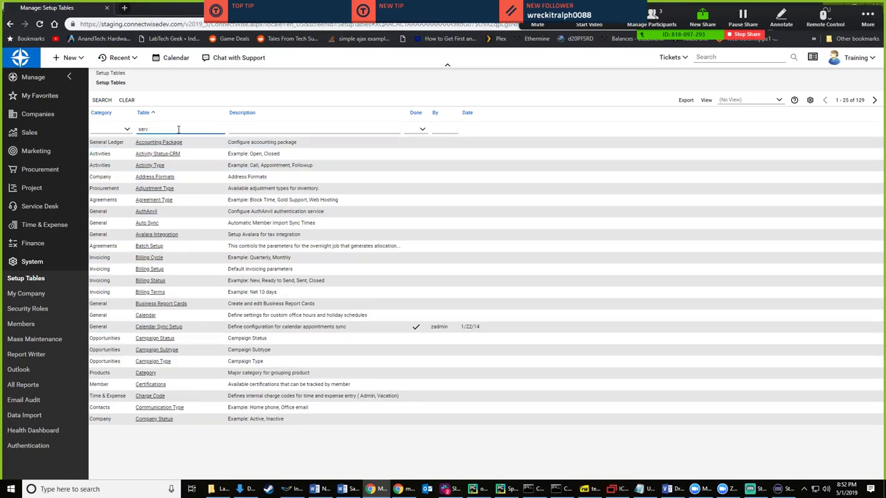
click(158, 153)
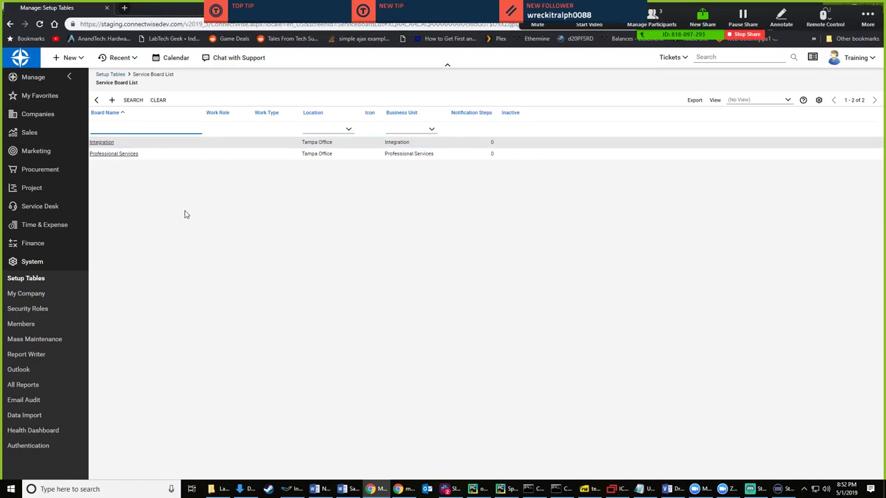
click(109, 143)
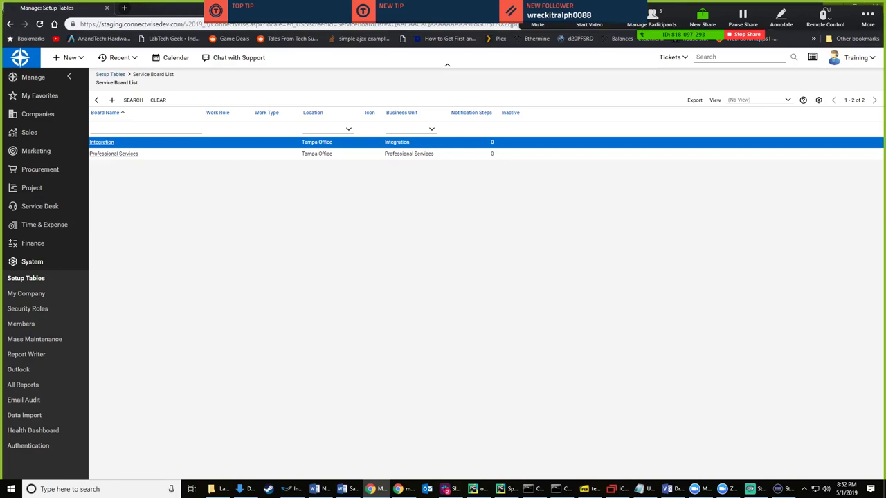
key(alt+Tab)
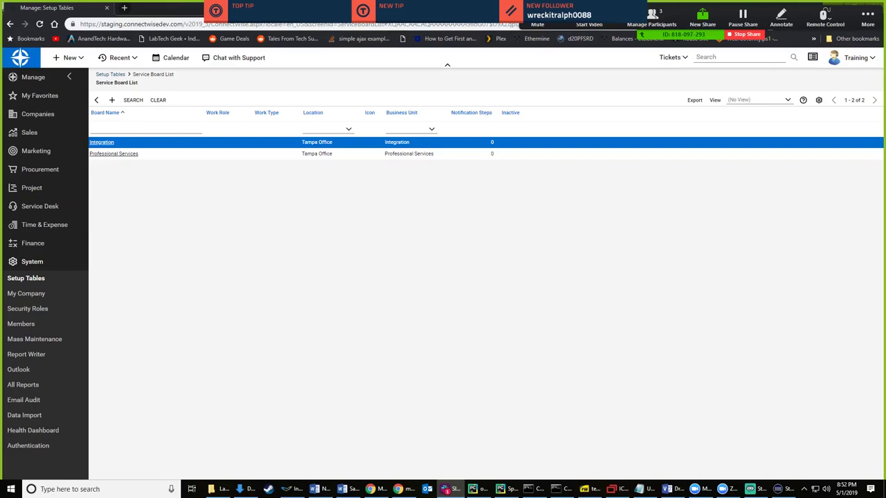
click(529, 330)
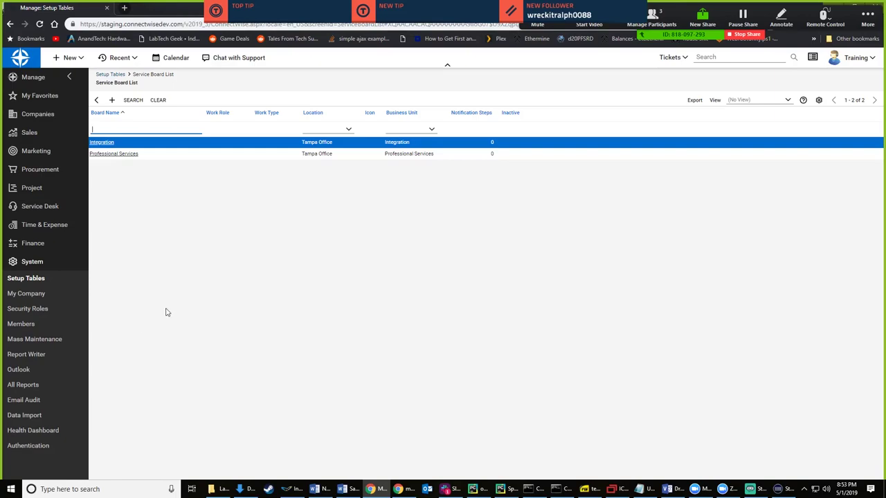
- View the Accounting Interface page in Finance and the My Company owner settings in System
click(59, 251)
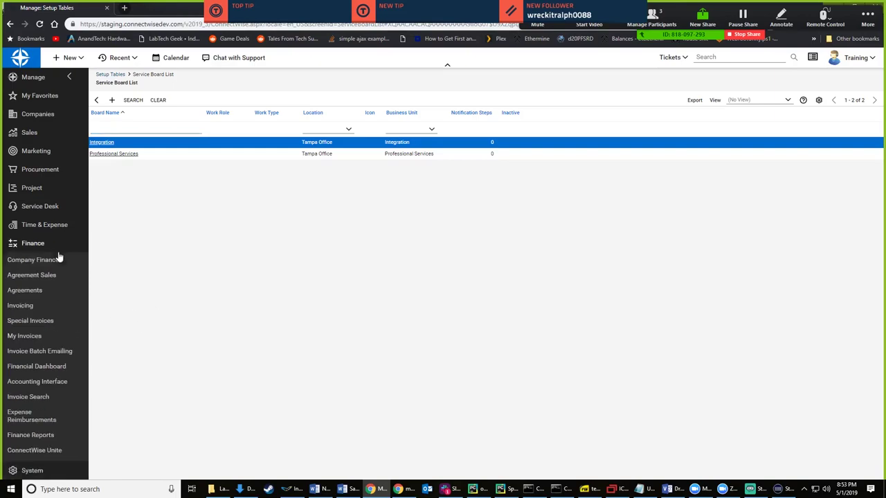
click(61, 384)
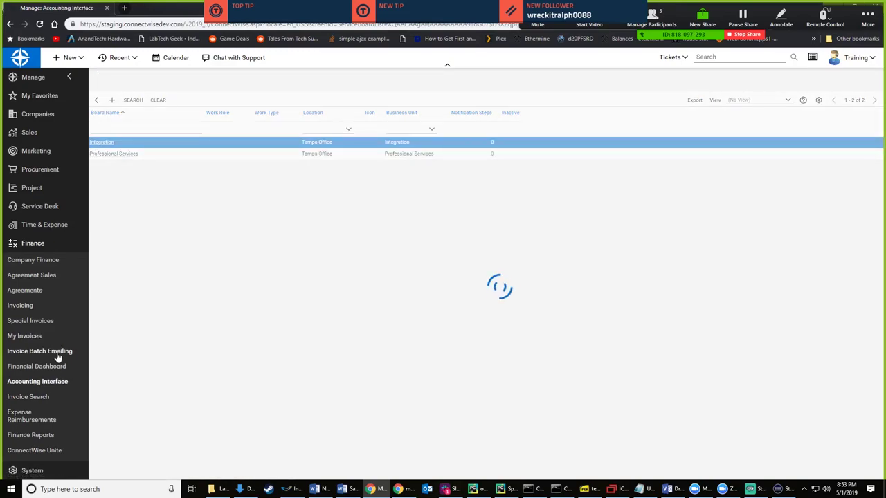
click(61, 470)
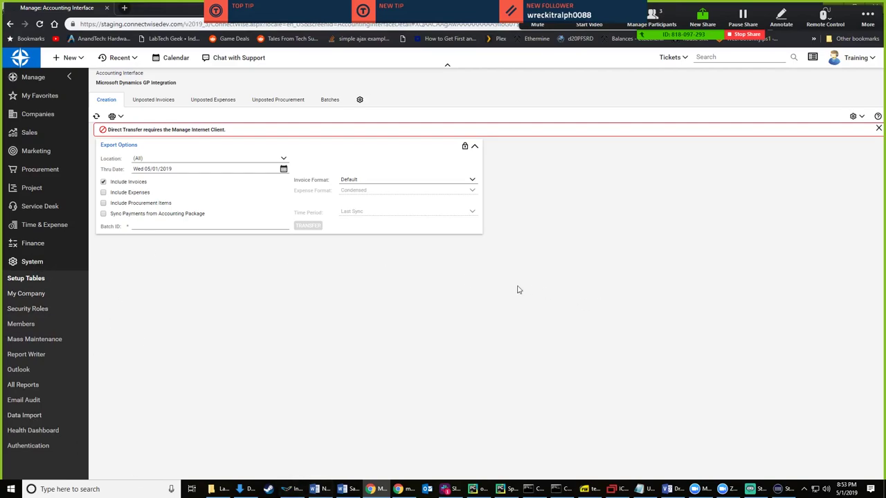
click(45, 295)
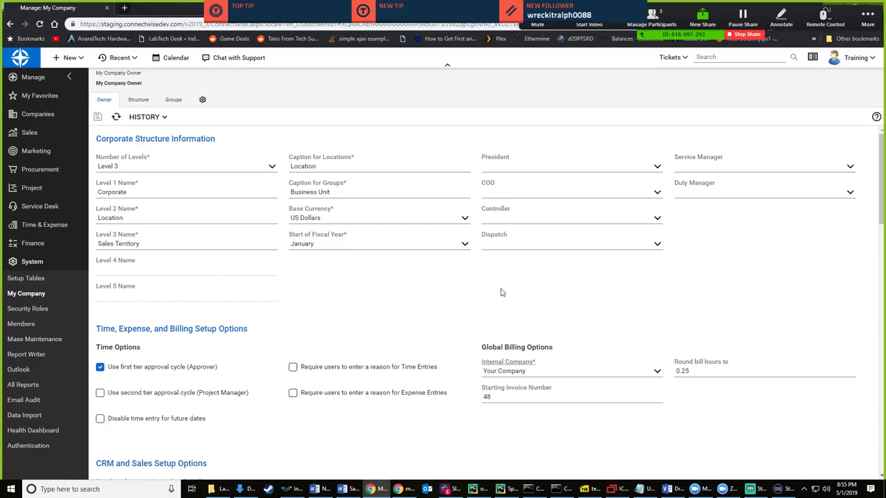
- Open the Service Desk's Service Board, set its board filter to All and look through the listed tickets
click(40, 207)
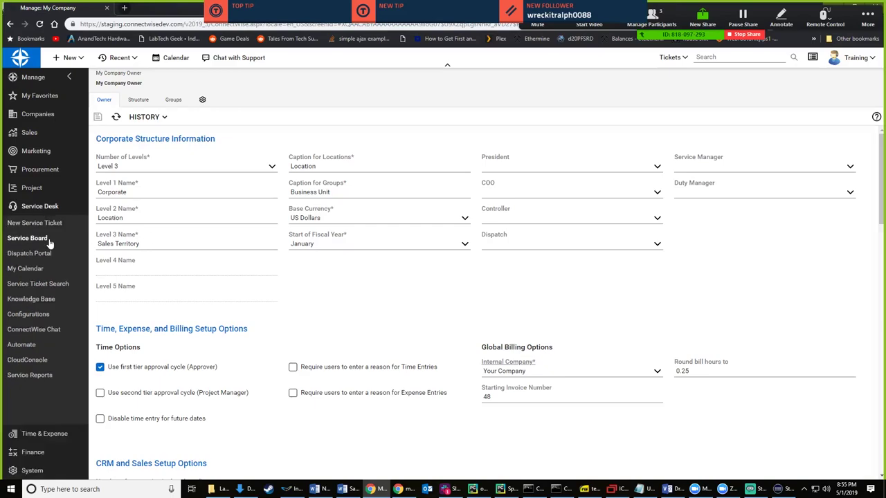
click(49, 241)
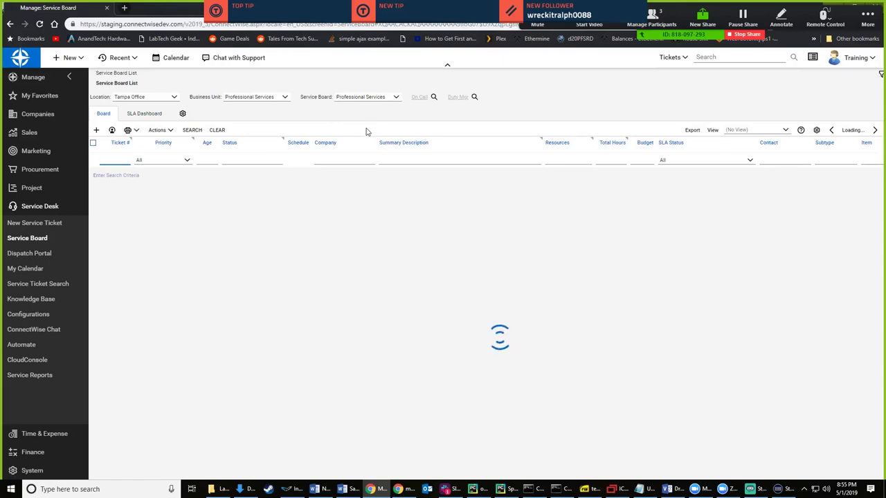
click(396, 97)
click(339, 104)
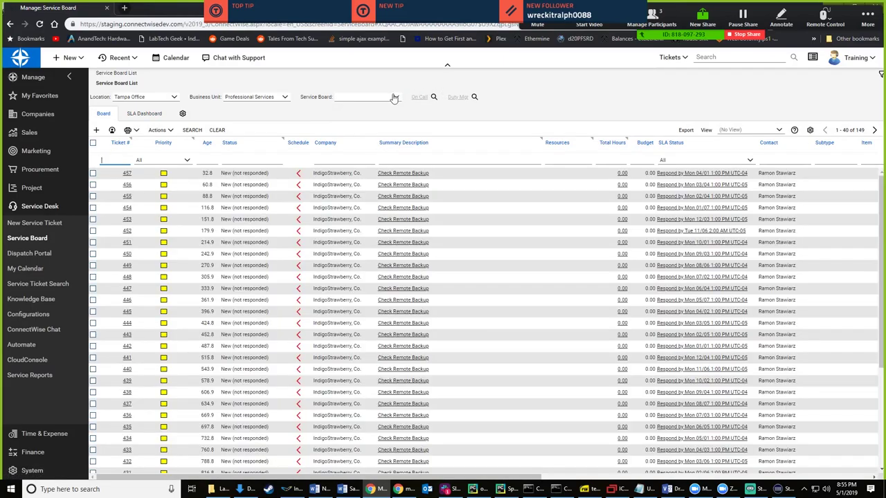
click(329, 99)
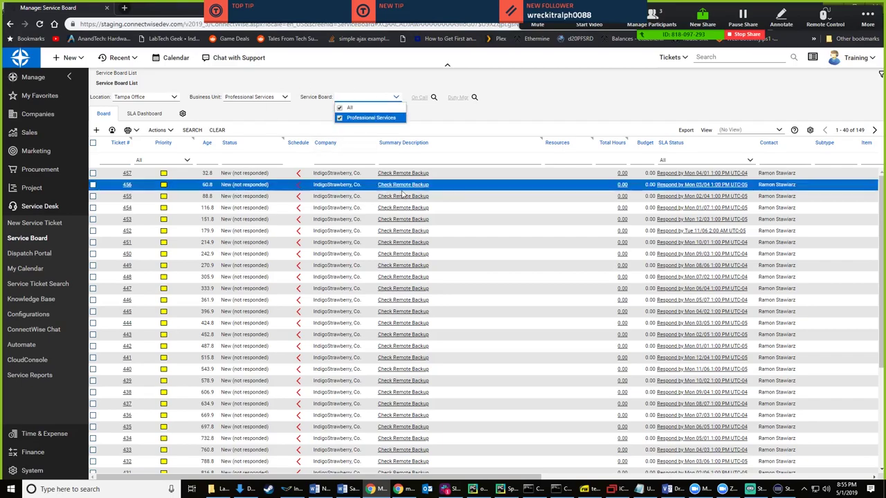
click(527, 96)
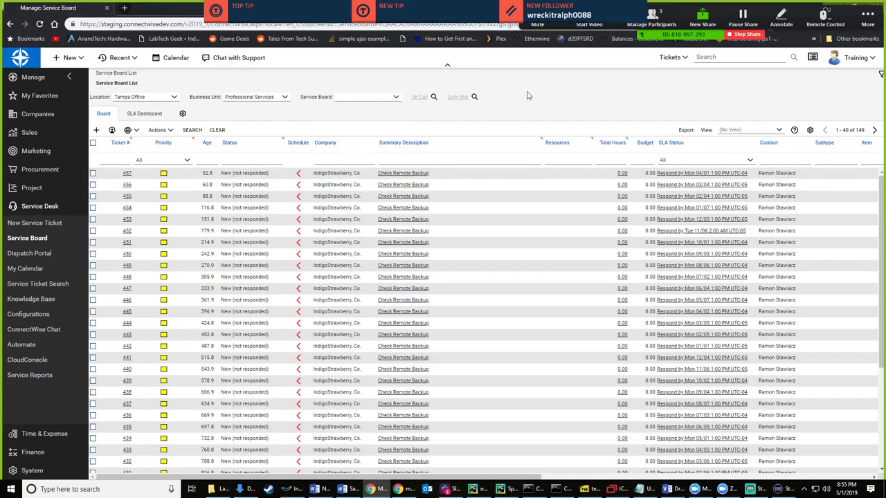
scroll(415, 311, down, 3)
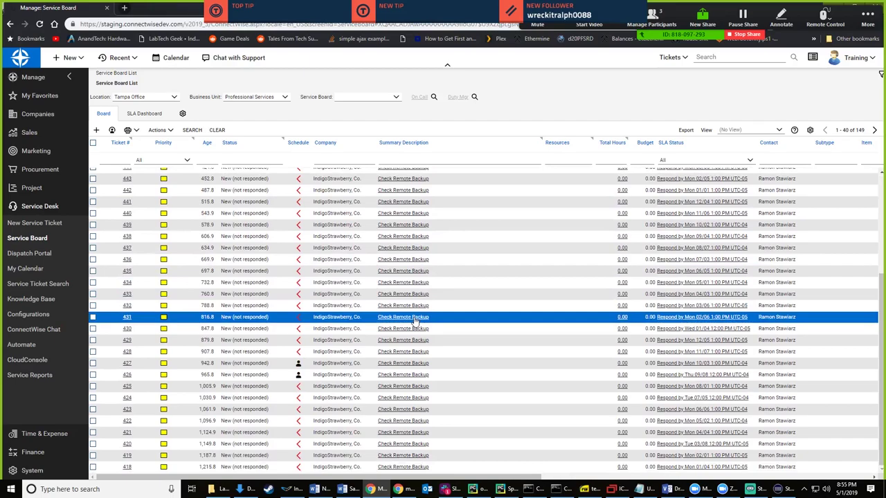
scroll(409, 318, up, 3)
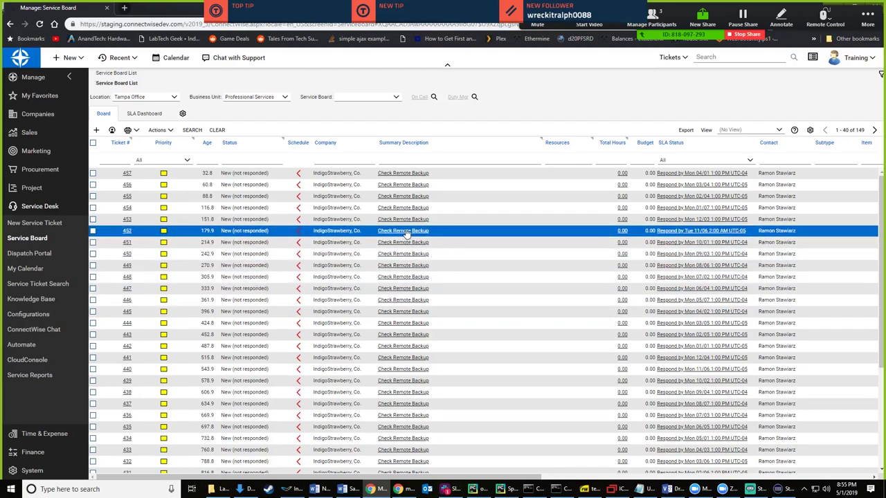
mouse_move(410, 234)
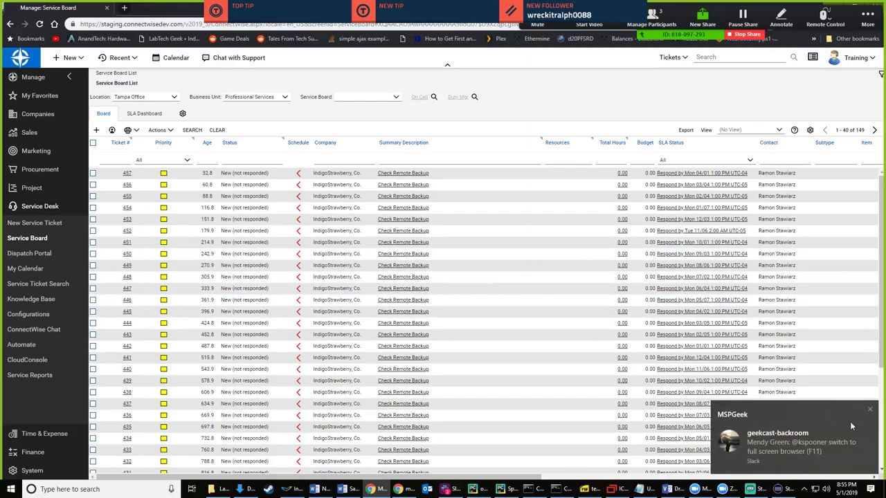
- Dismiss the chat notification and switch the browser with the service board to full screen
click(872, 411)
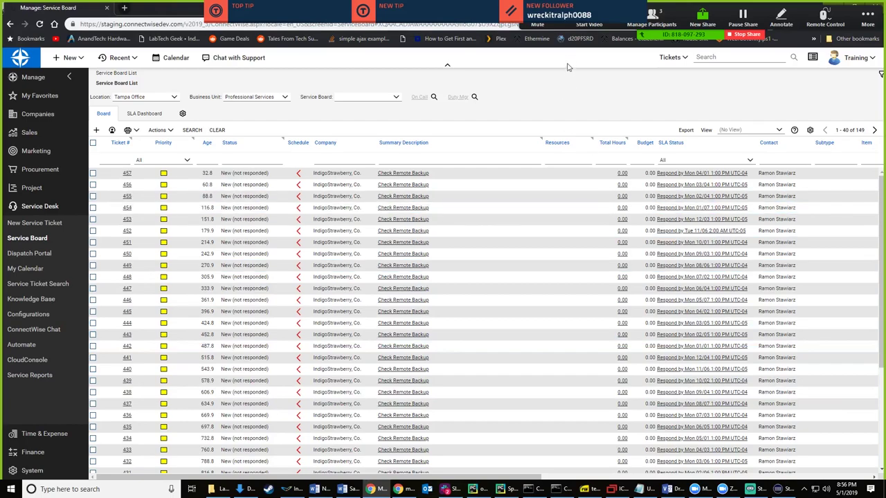
key(F11)
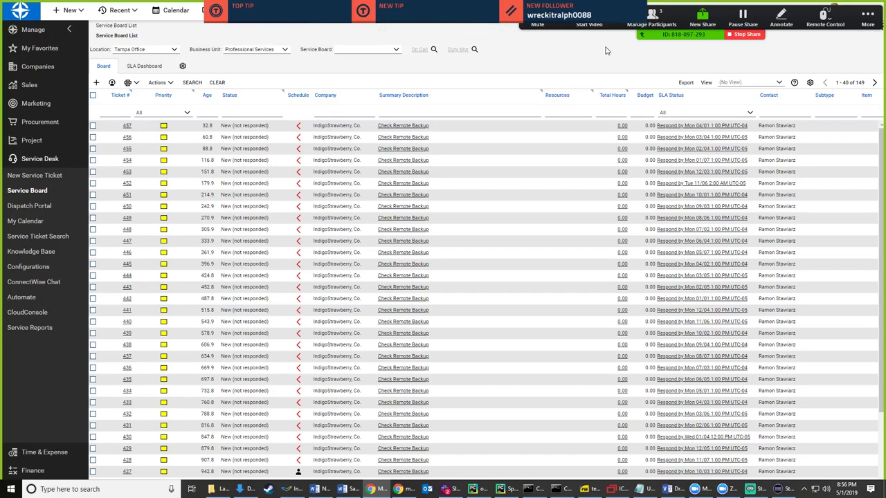
triple_click(571, 70)
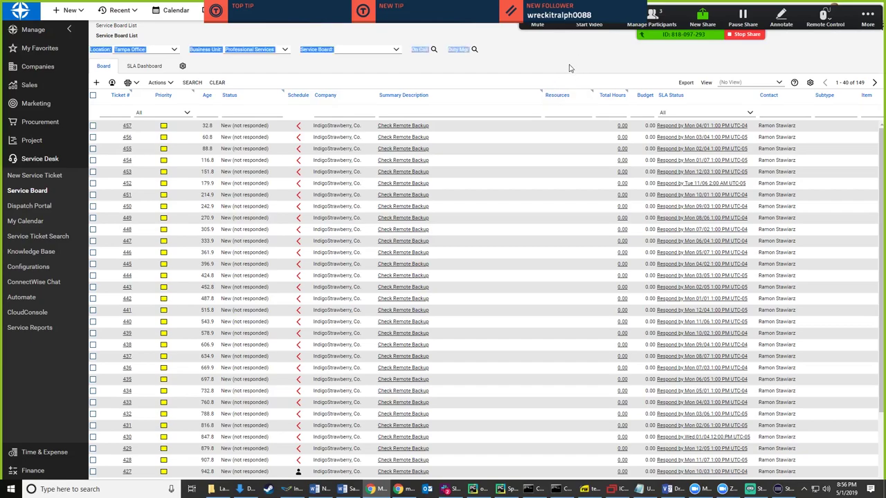
click(433, 160)
click(510, 124)
click(296, 40)
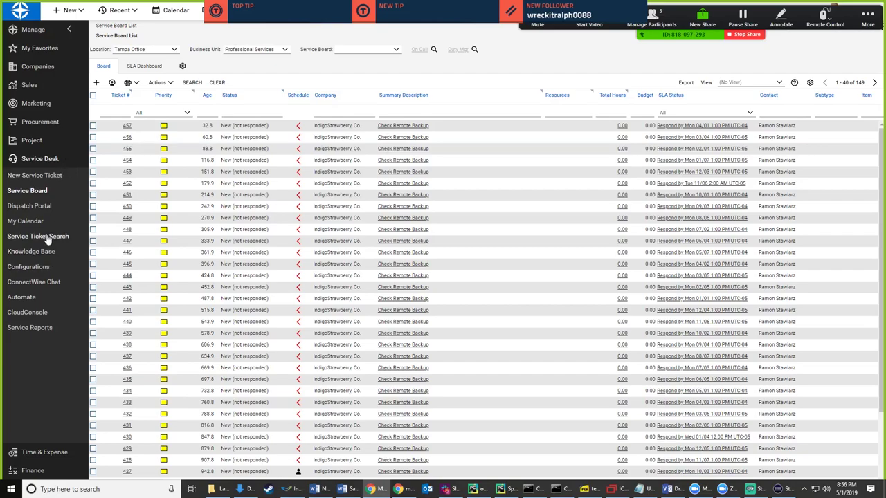
- Look through the navigation sections My Favorites, Companies, Sales, Procurement, Project, Service Desk and System to review their available pages
click(40, 48)
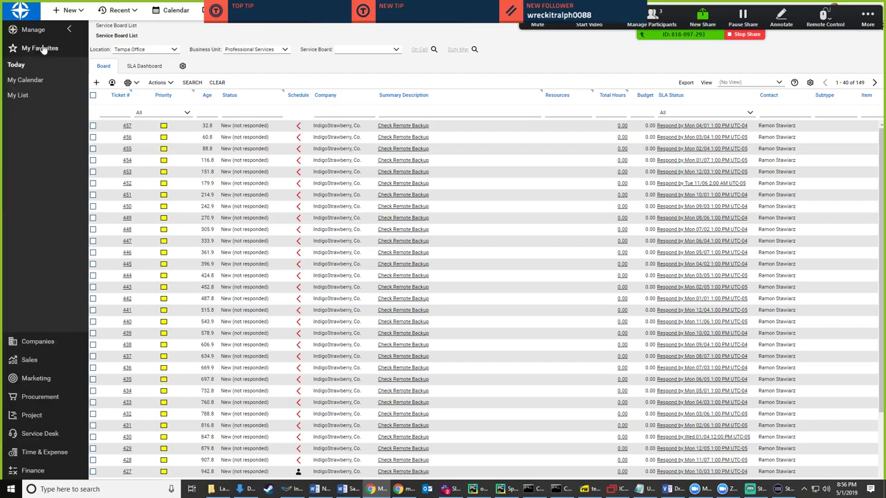
click(48, 341)
click(38, 360)
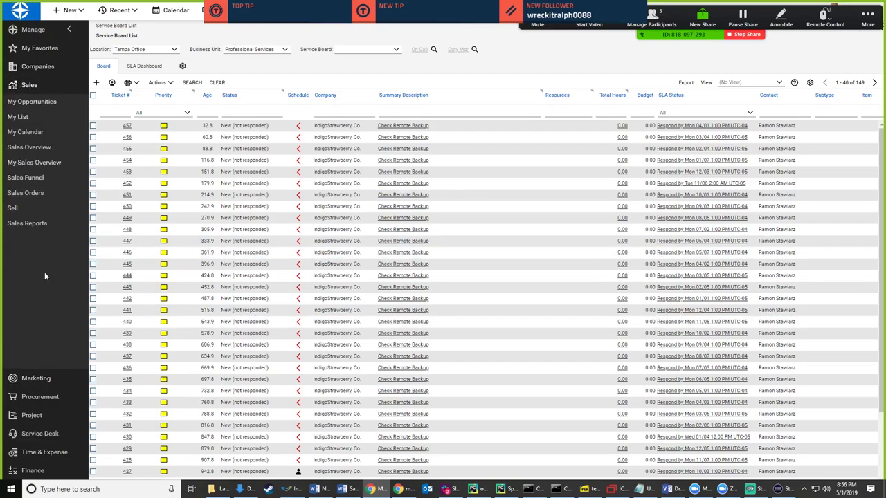
click(43, 400)
click(31, 416)
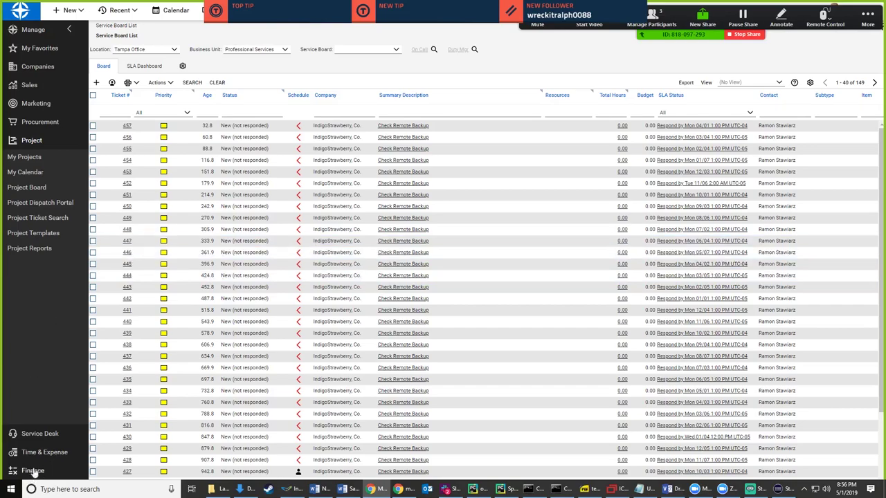
click(38, 434)
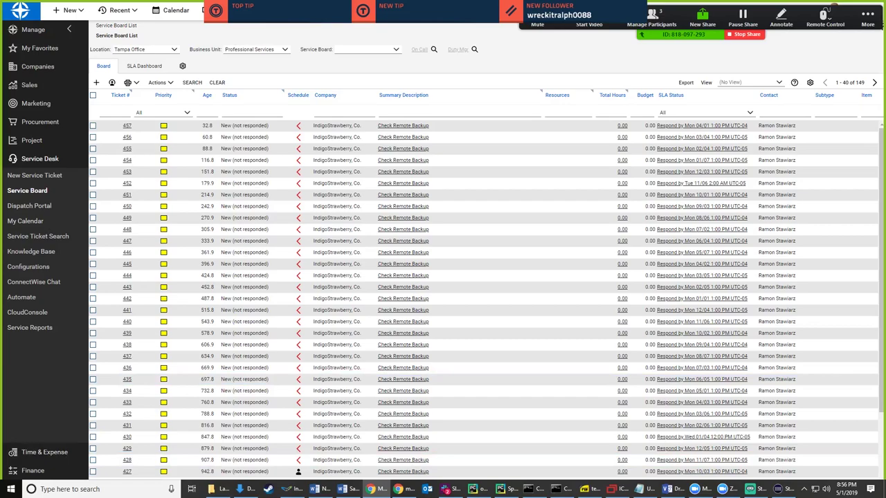
click(40, 158)
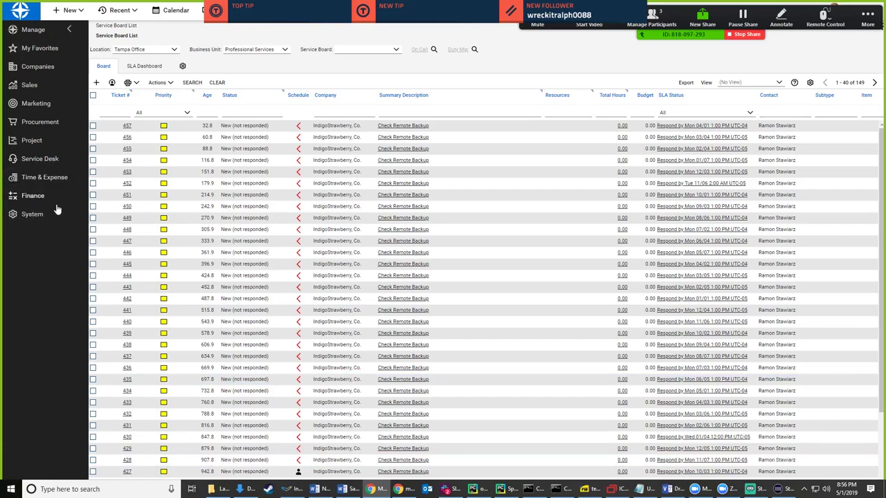
click(32, 213)
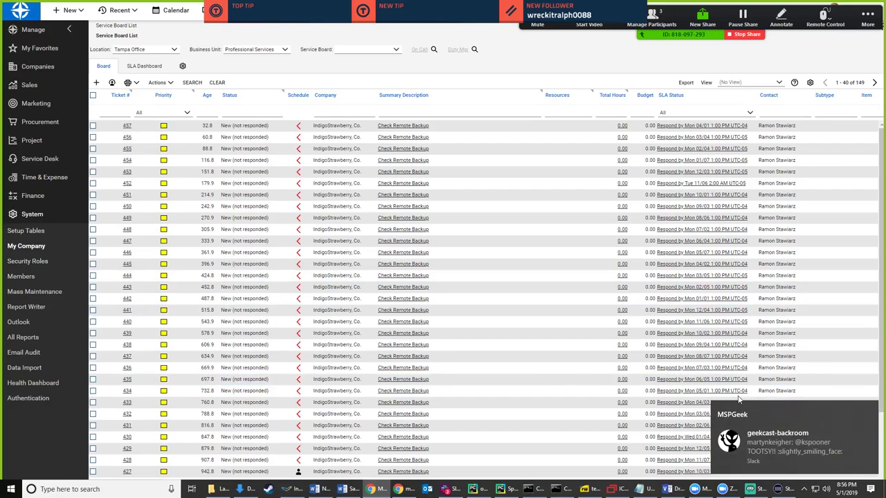
- Dismiss the new chat notification and cycle the Focus assist setting in the Windows notification centre
click(702, 391)
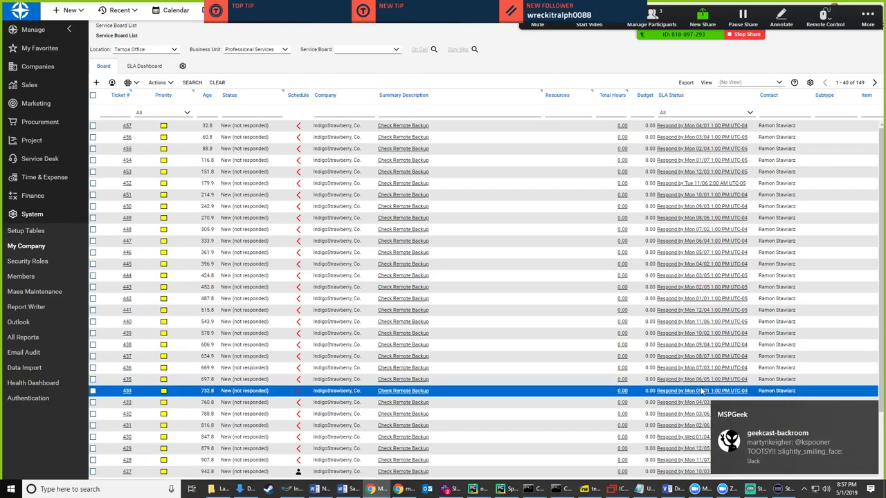
click(699, 380)
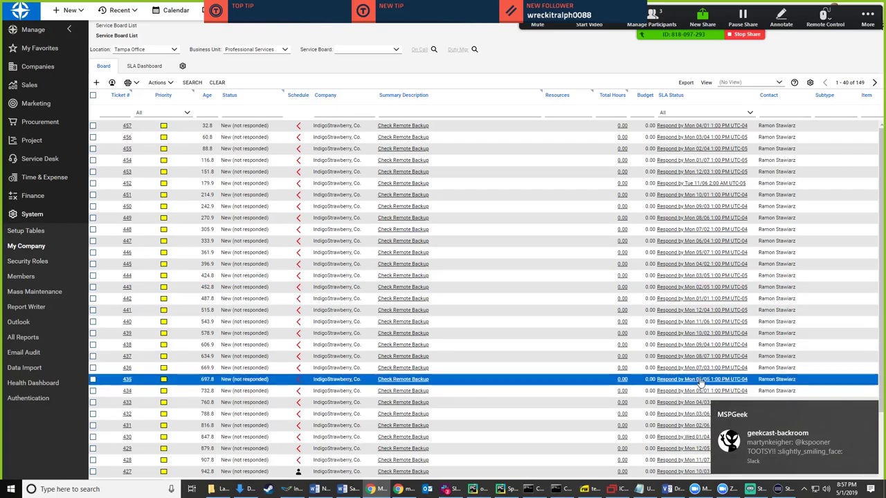
click(867, 410)
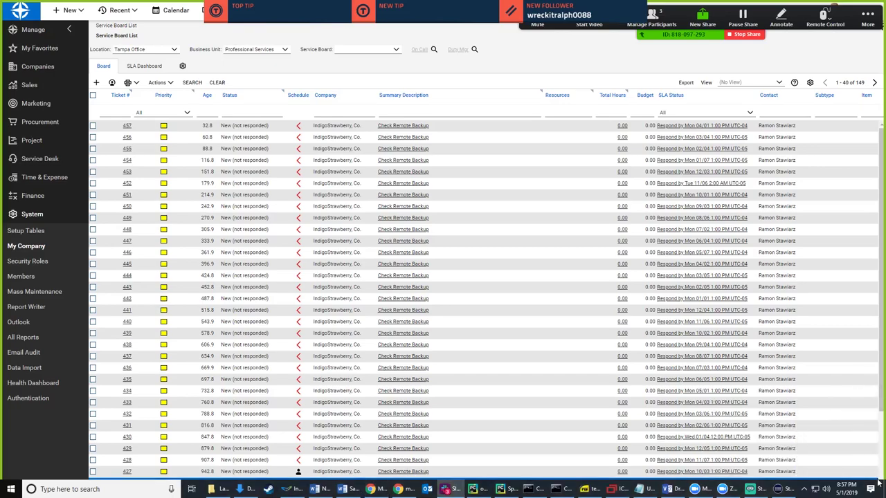
click(870, 488)
click(773, 400)
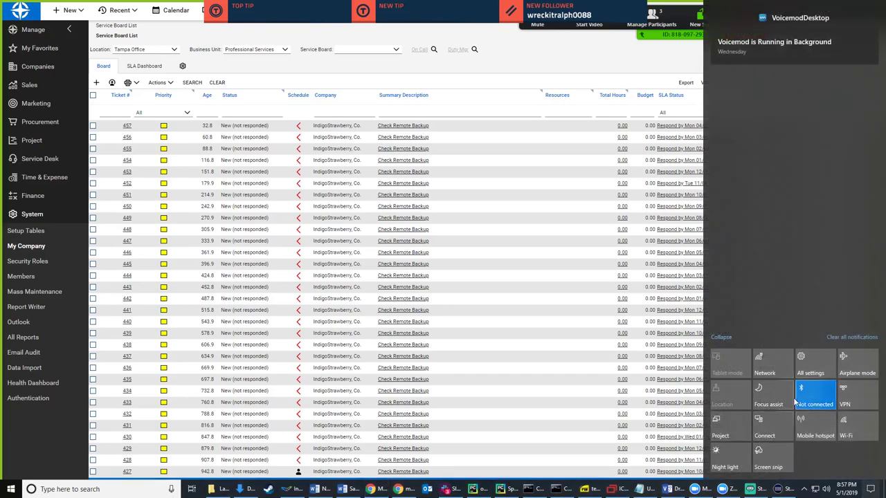
click(773, 400)
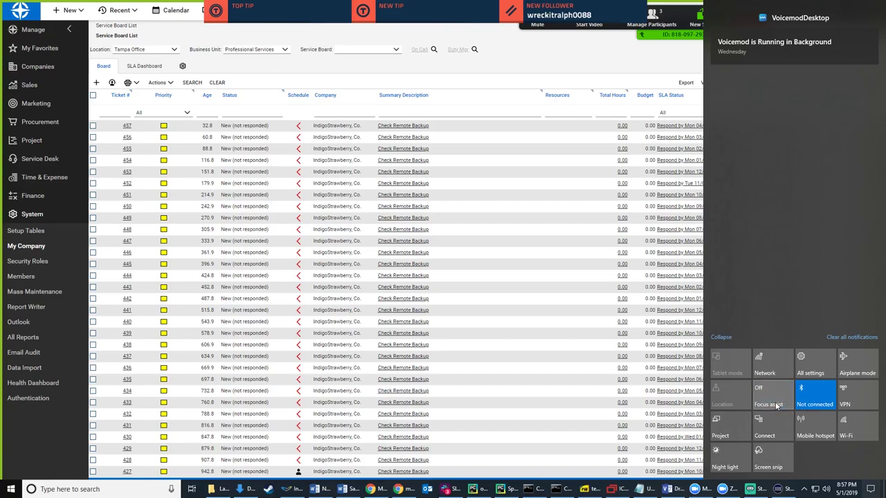
click(603, 131)
click(603, 131)
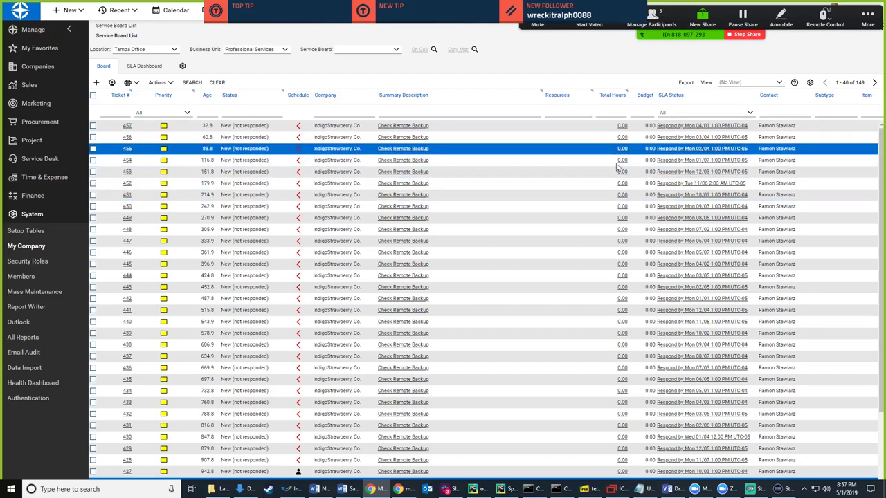
- View the system's Members list and open the Check Remote Backup ticket #456 from the Service Board
click(62, 282)
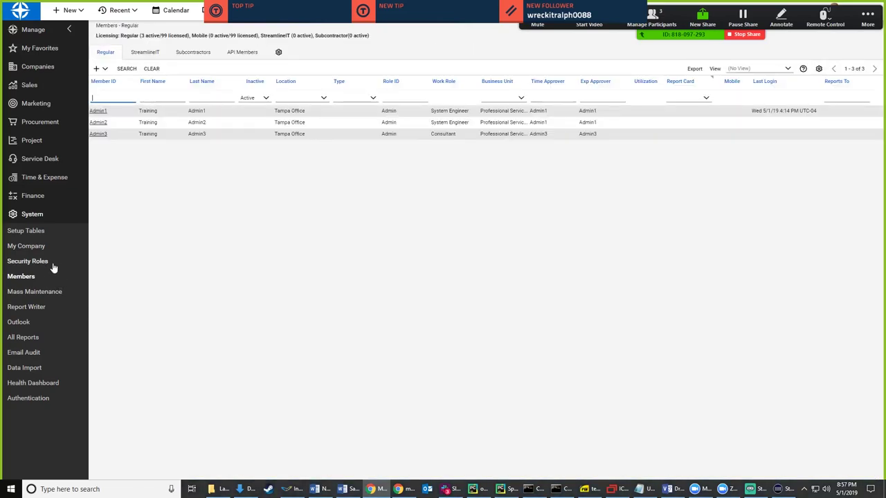
click(40, 164)
click(42, 190)
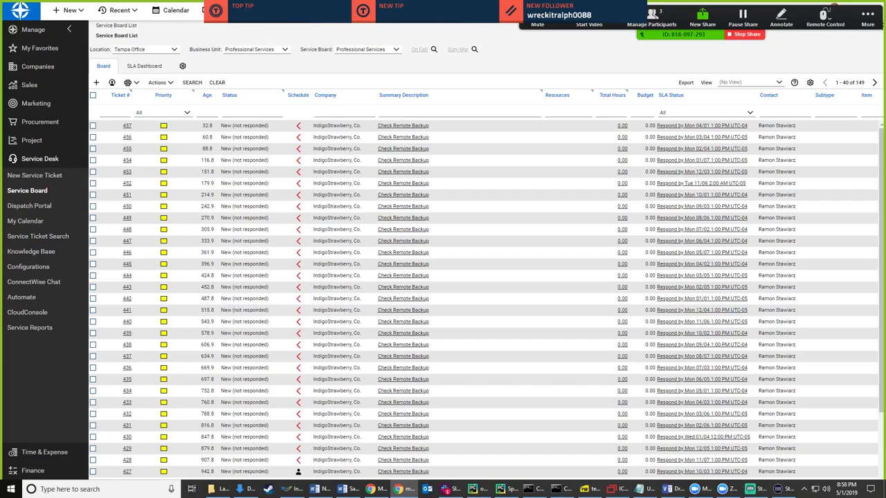
click(403, 138)
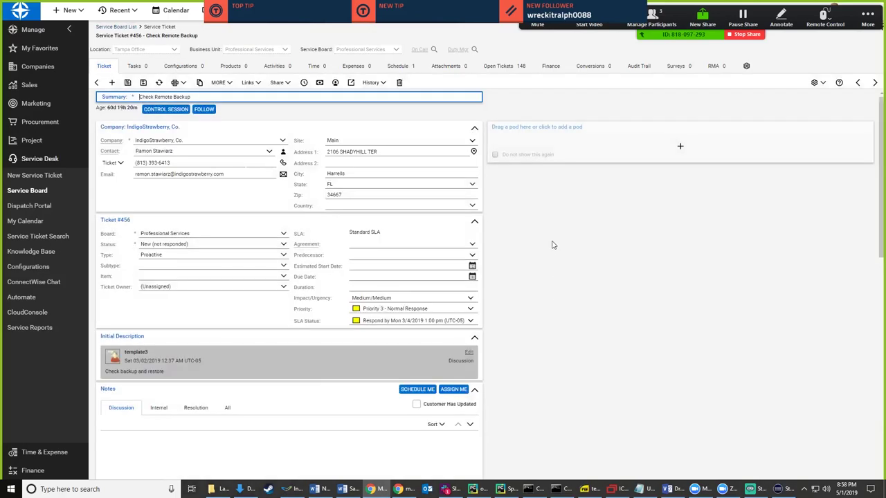
right_click(440, 226)
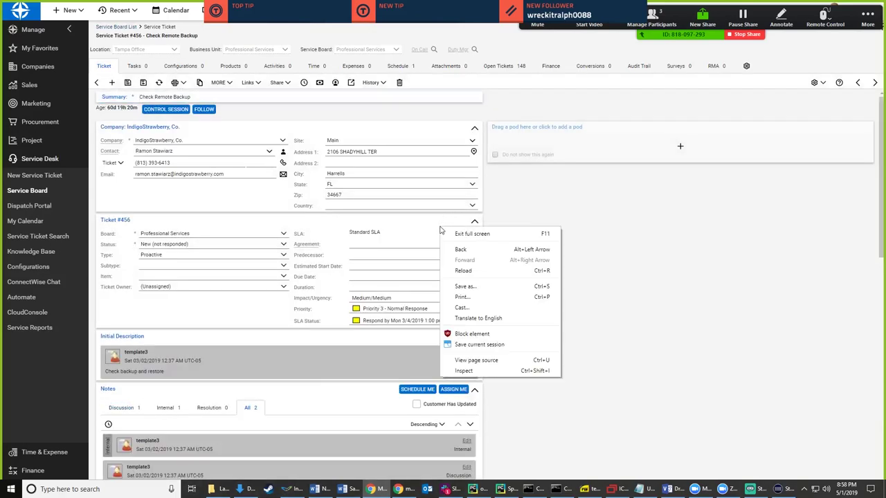
click(436, 216)
right_click(424, 220)
click(411, 217)
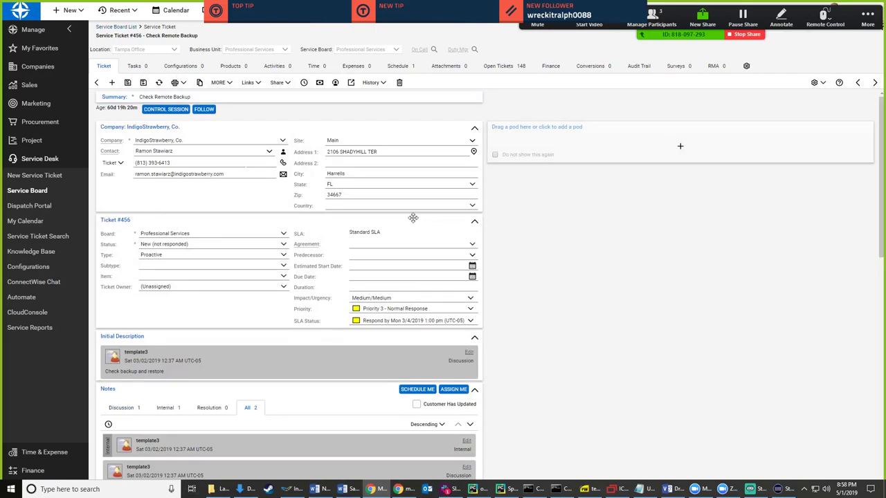
- Move the Ticket #456 pod to the second column and arrange Company, Notes and Initial Description in that order in the first
drag(394, 221, 788, 124)
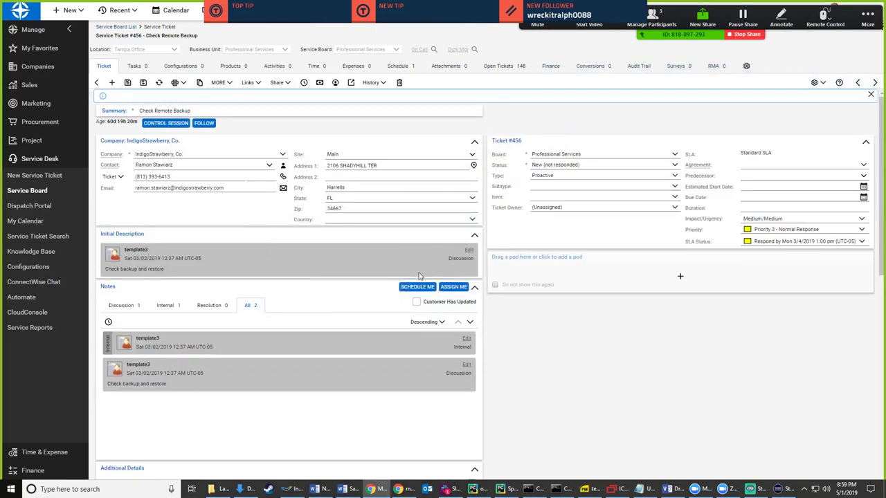
drag(249, 200, 583, 289)
click(357, 308)
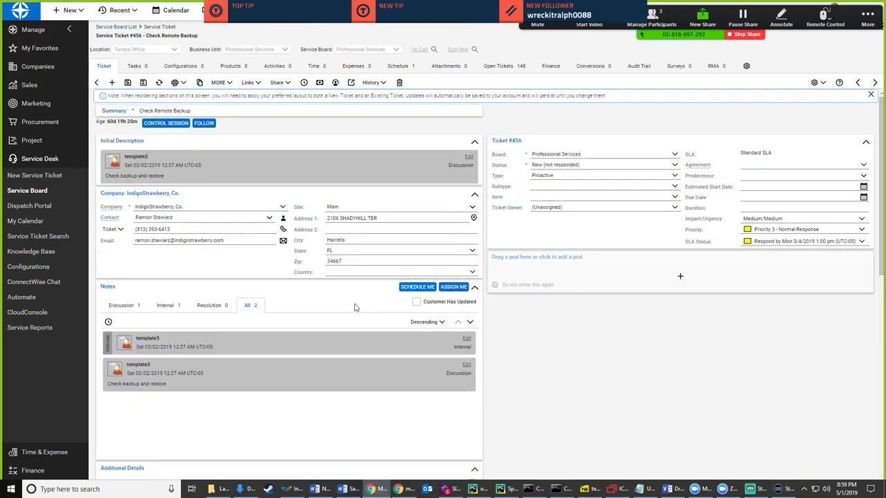
drag(328, 287, 670, 264)
drag(457, 138, 398, 152)
drag(410, 278, 346, 436)
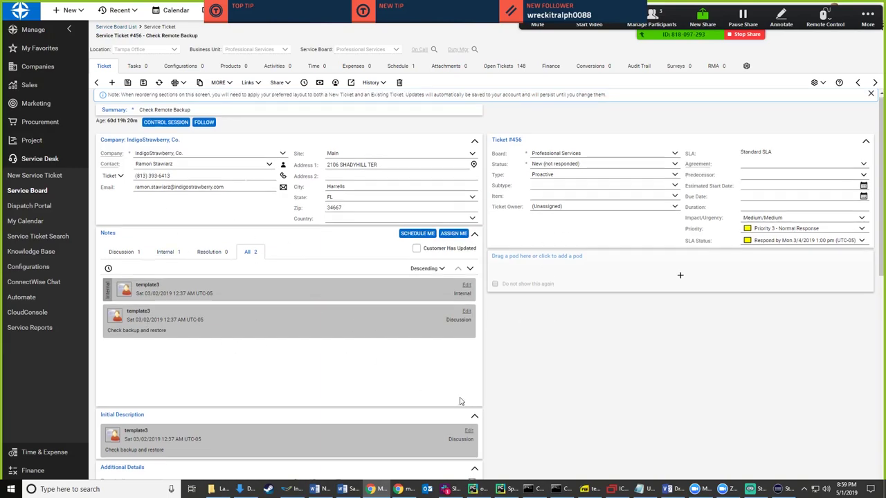
- Move the Send Notes as Email and Resources & Meetings pods to the second column beneath the Ticket #456 pod
scroll(456, 378, down, 3)
scroll(448, 364, down, 2)
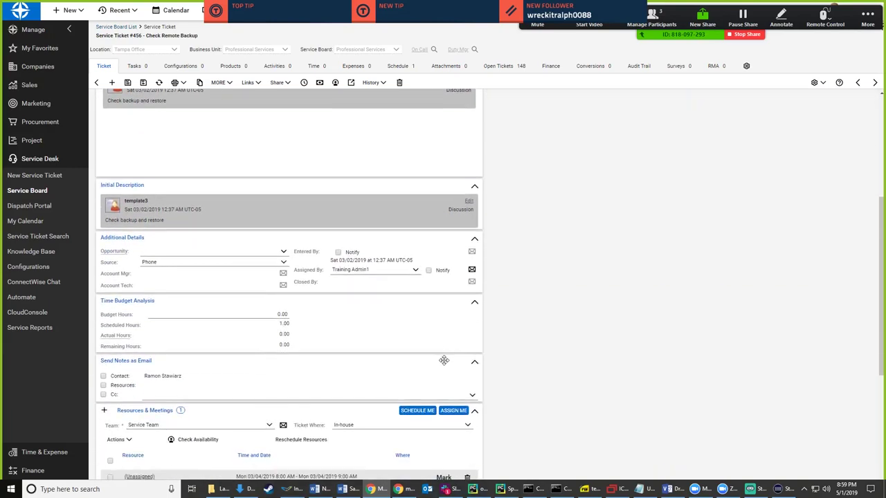
scroll(437, 353, down, 3)
drag(124, 270, 547, 145)
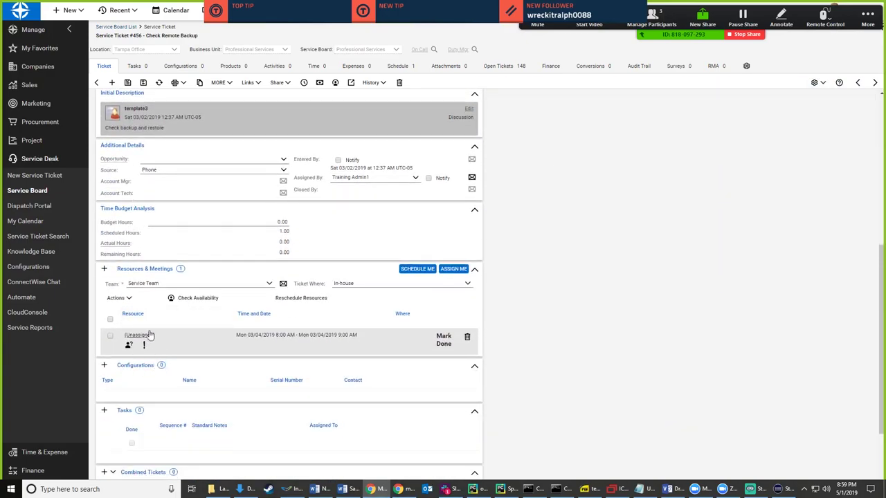
drag(144, 268, 623, 166)
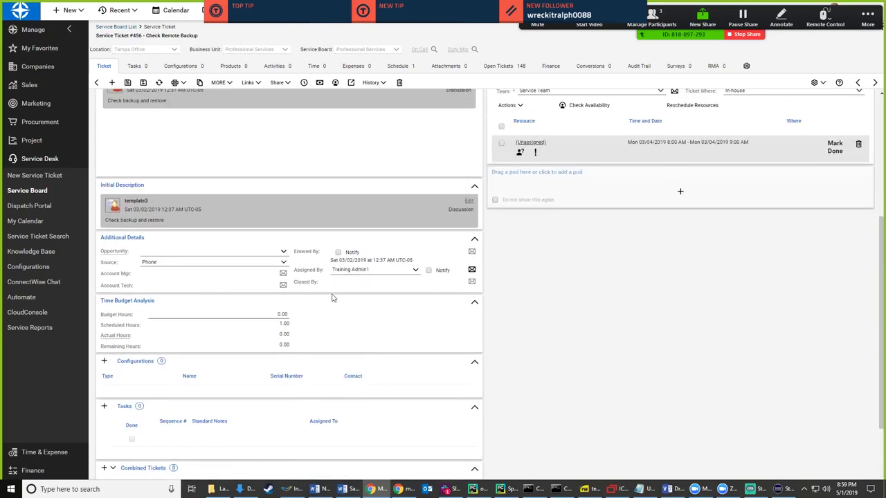
scroll(159, 366, up, 4)
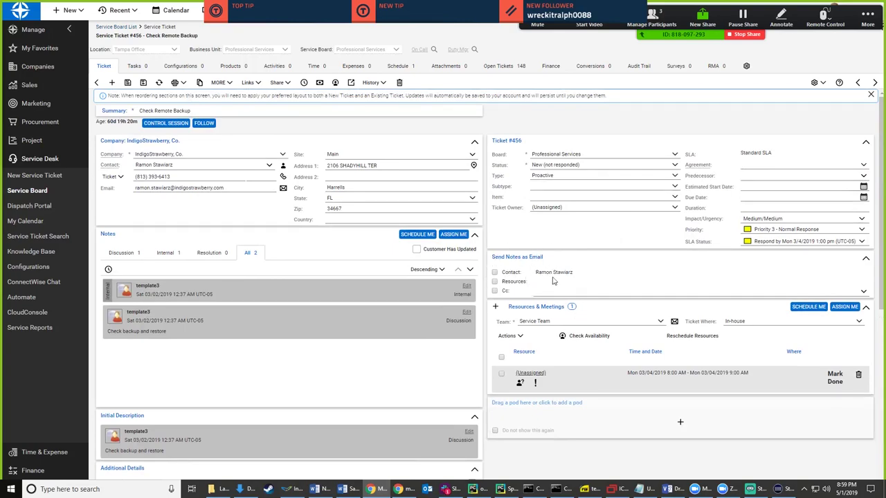
triple_click(512, 273)
click(578, 115)
- Add the Open Tickets: Open Ticket List pod to the displayed pods in the ticket's Pod Configuration and save it
click(815, 83)
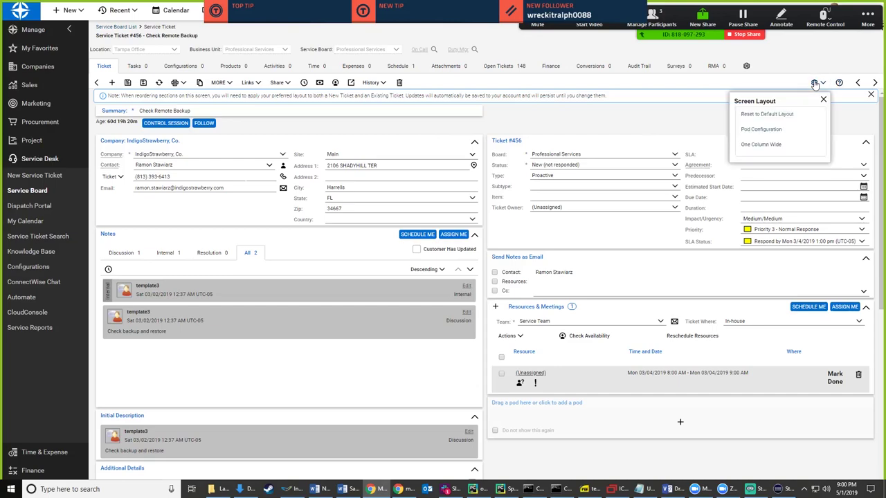
click(761, 128)
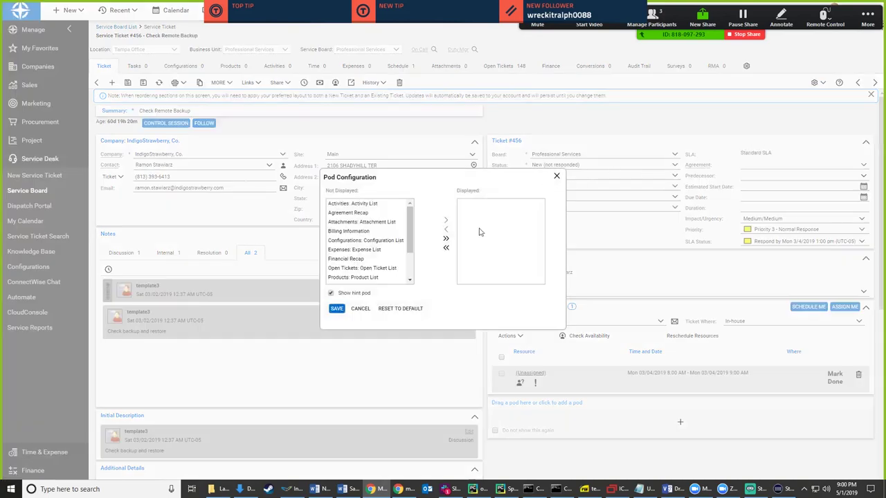
mouse_move(409, 232)
mouse_down()
mouse_move(408, 262)
mouse_move(415, 216)
mouse_move(415, 224)
mouse_up()
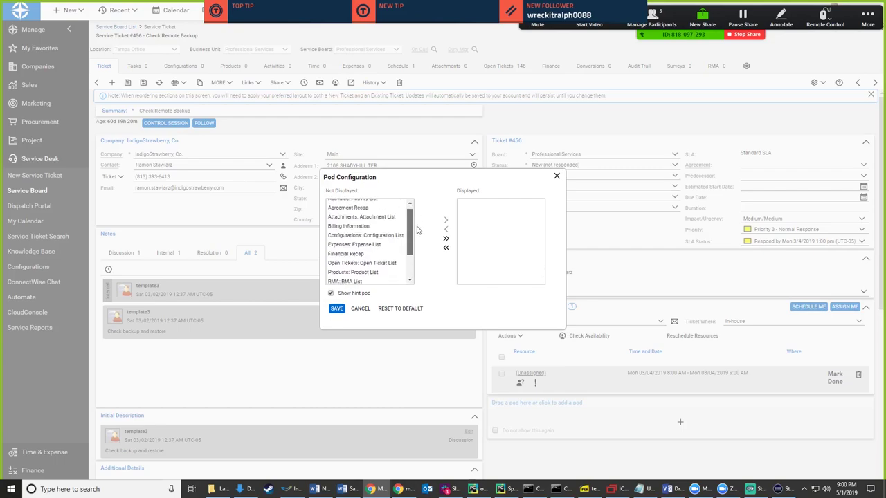
click(380, 262)
click(446, 219)
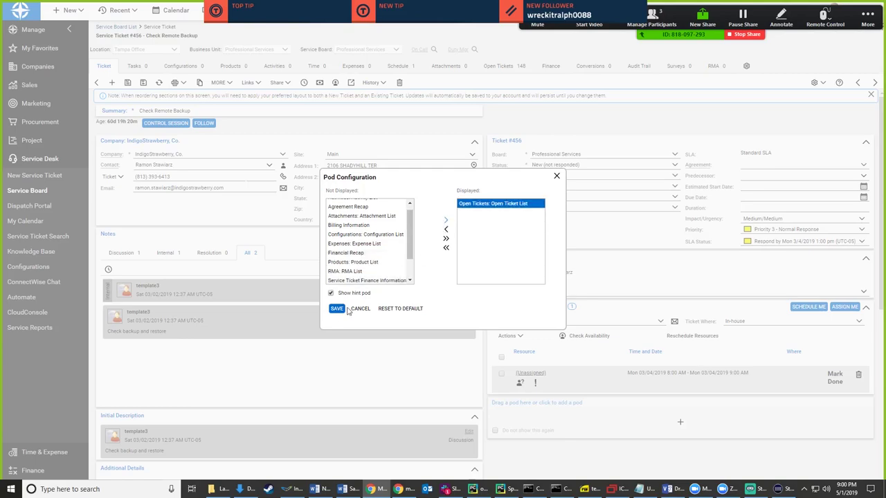
click(337, 309)
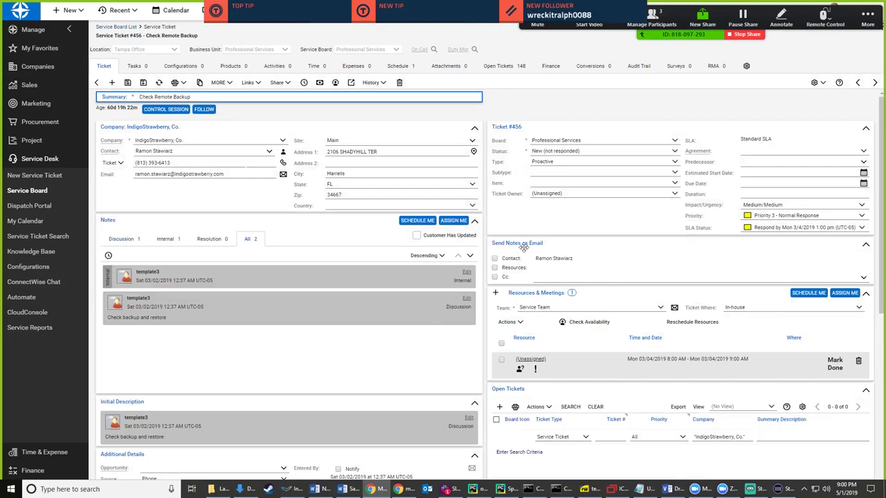
- Move the Send Notes as Email pod below Notes and mark the unassigned entry in Resources & Meetings as done
drag(524, 247, 377, 409)
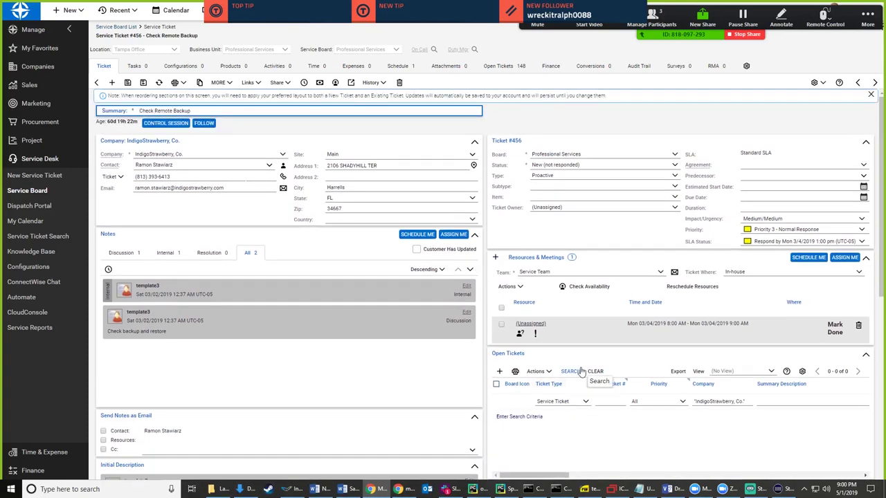
click(822, 345)
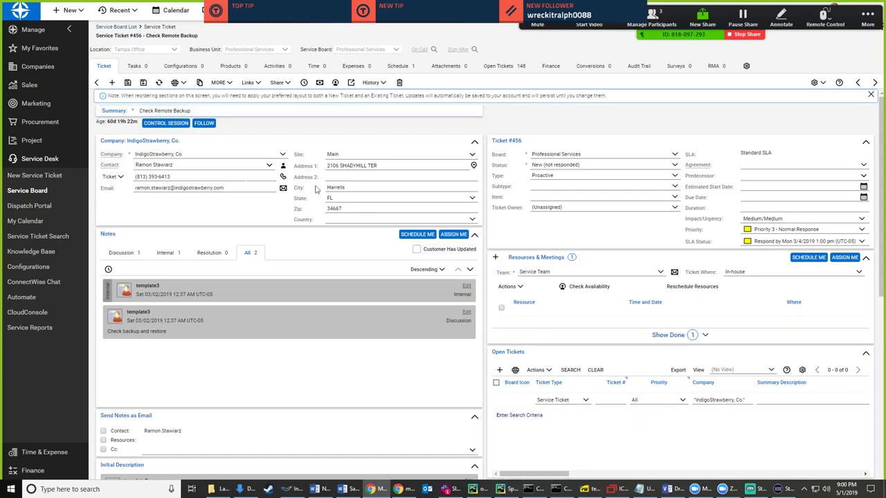
- Move the Open Tickets pod to the top of the second column, collapse it and dismiss the section reordering note
drag(316, 189, 360, 265)
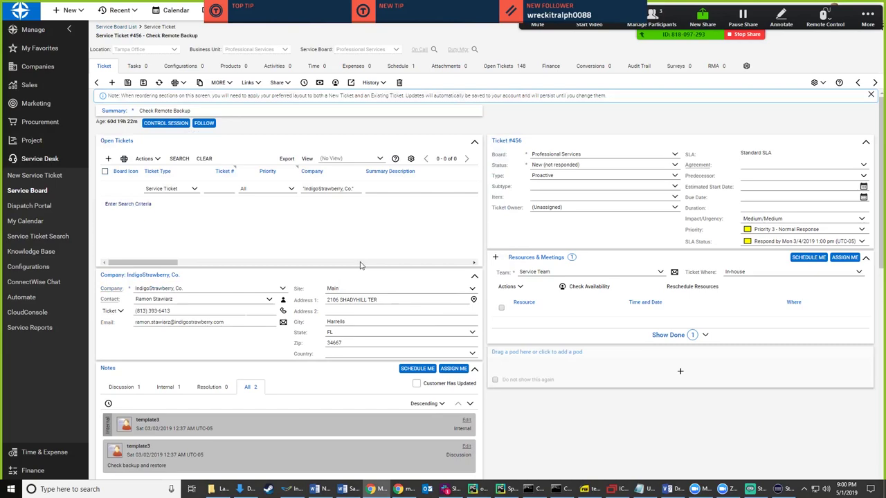
drag(436, 137, 650, 121)
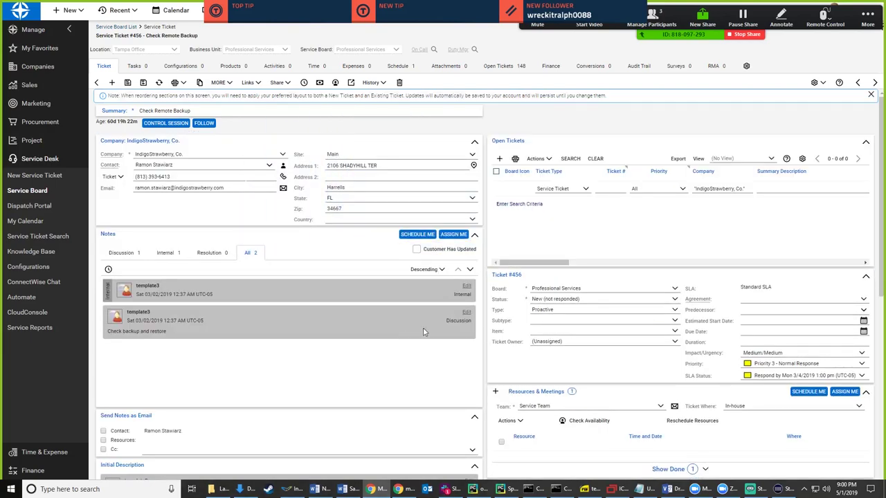
click(864, 143)
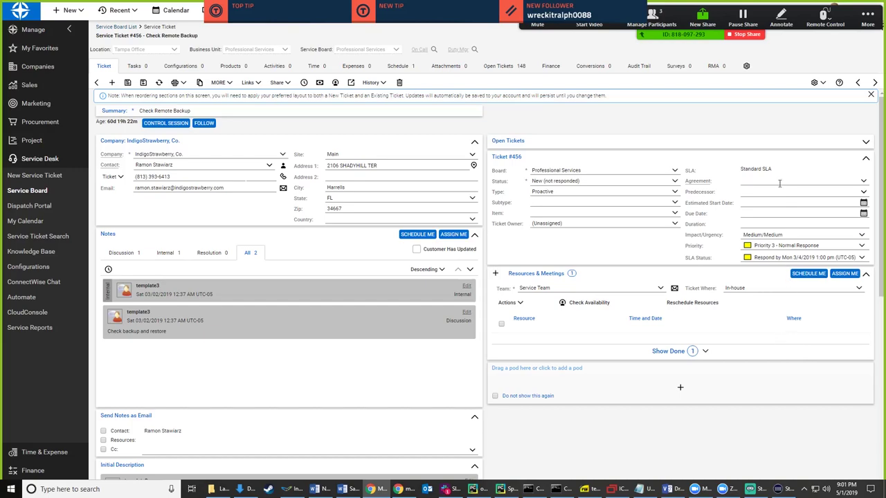
click(870, 95)
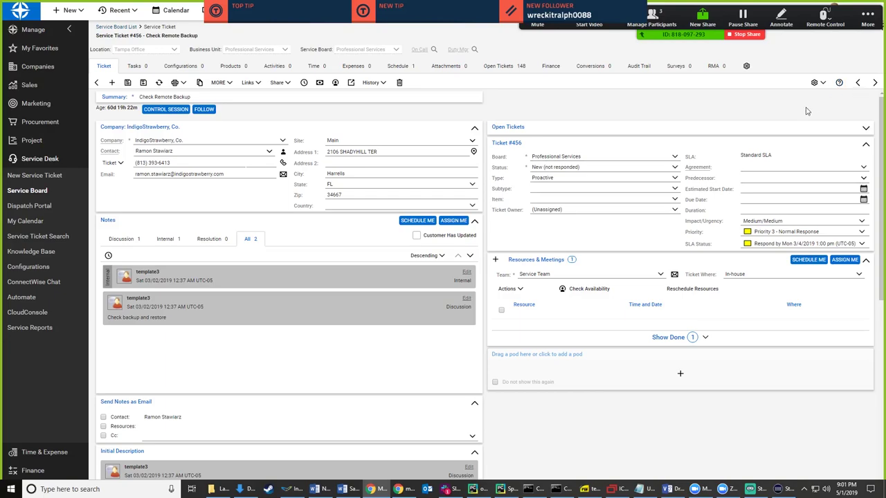
- Return to the service board list and compare its tickets with the Dispatch Portal's weekly calendar
click(97, 84)
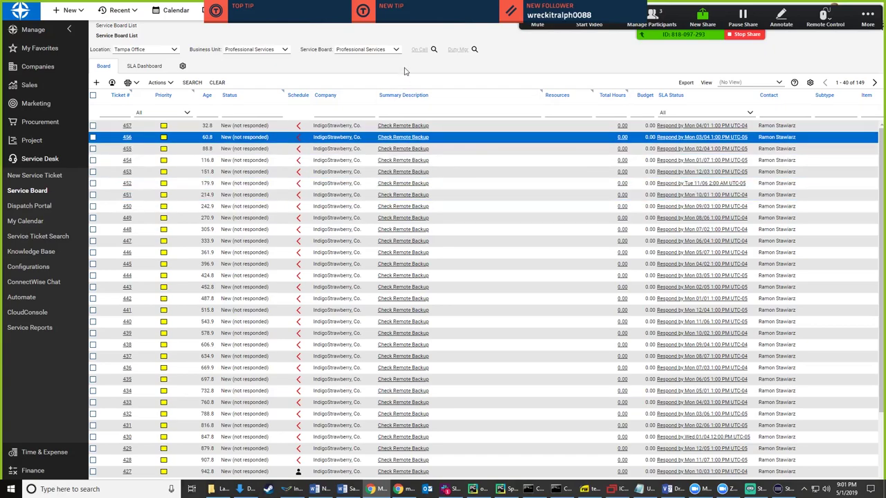
ctrl+click(415, 127)
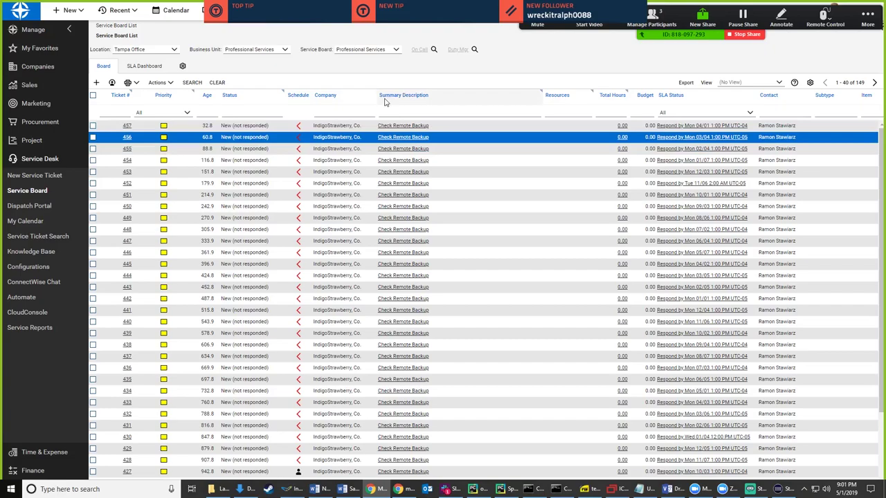
click(43, 205)
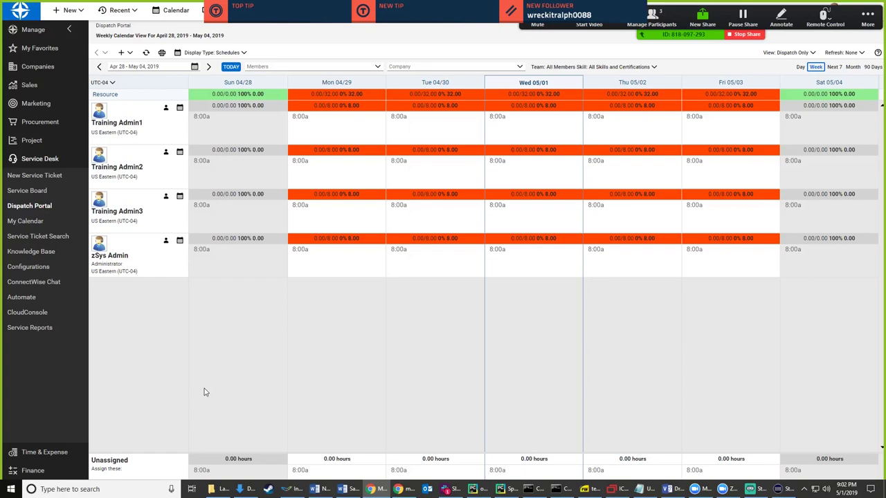
click(26, 191)
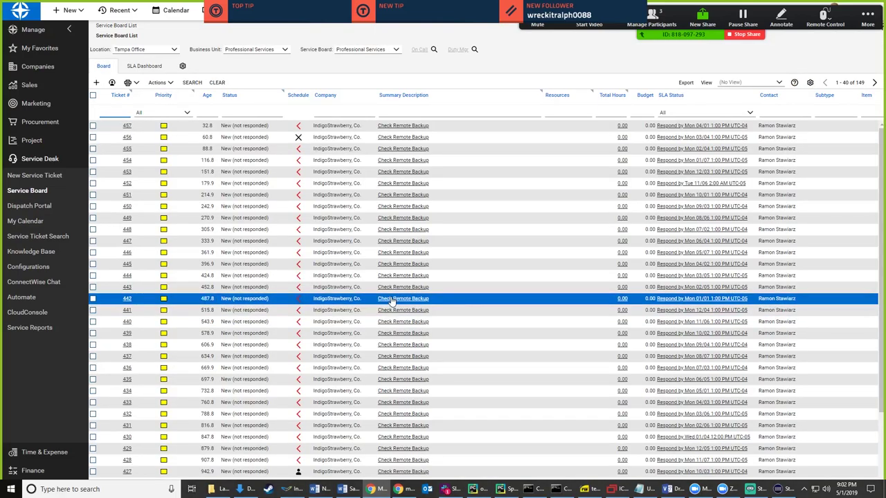
click(43, 206)
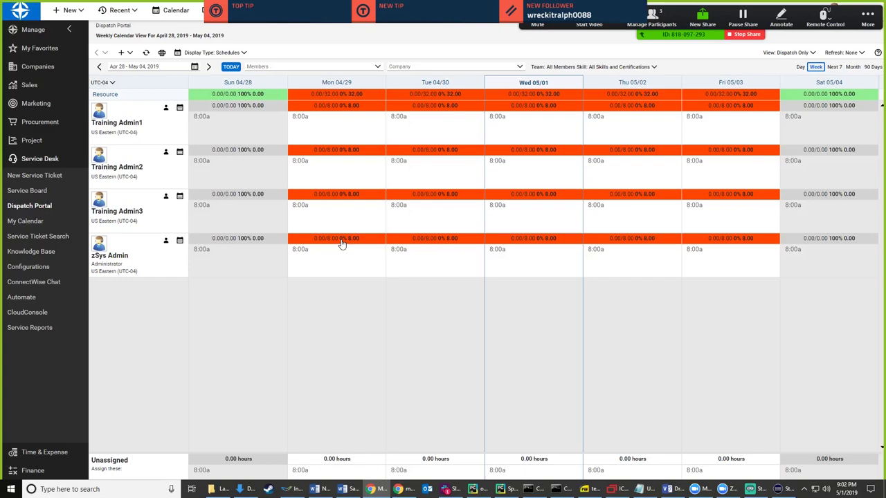
click(43, 207)
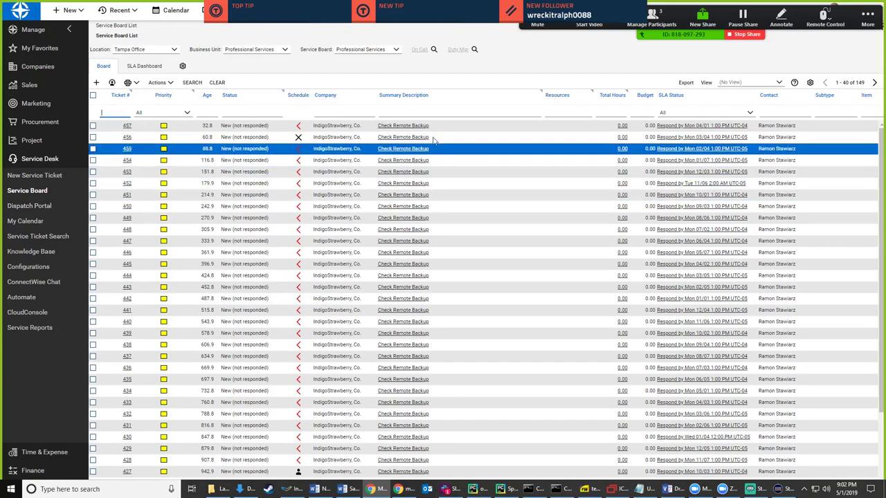
click(41, 206)
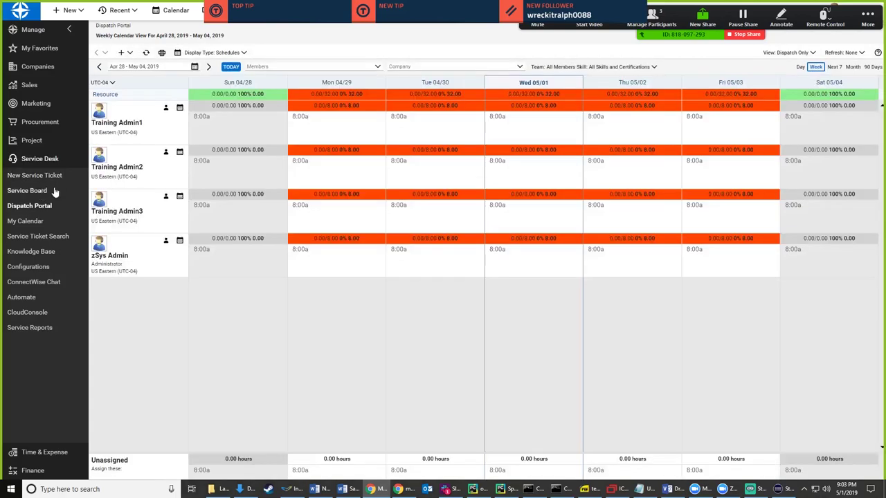
- Open the daily schedule of the zSys Admin resource in the Dispatch Portal and check its display type and date choices
click(352, 239)
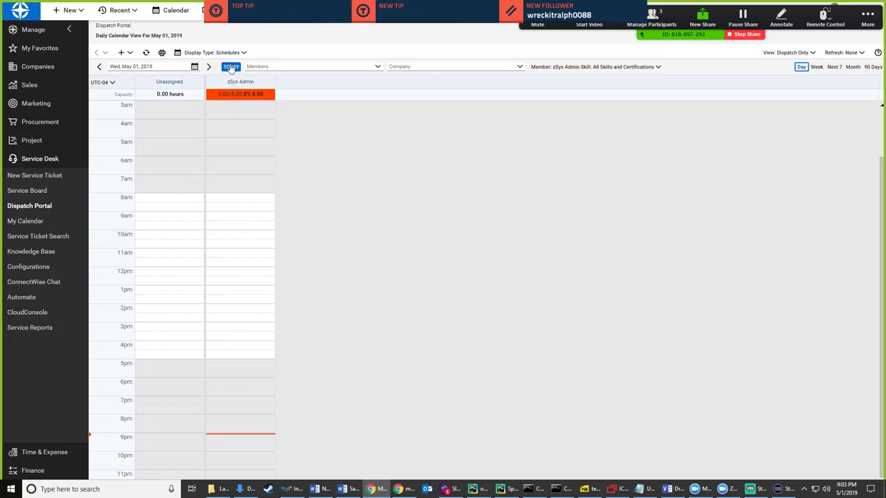
click(178, 54)
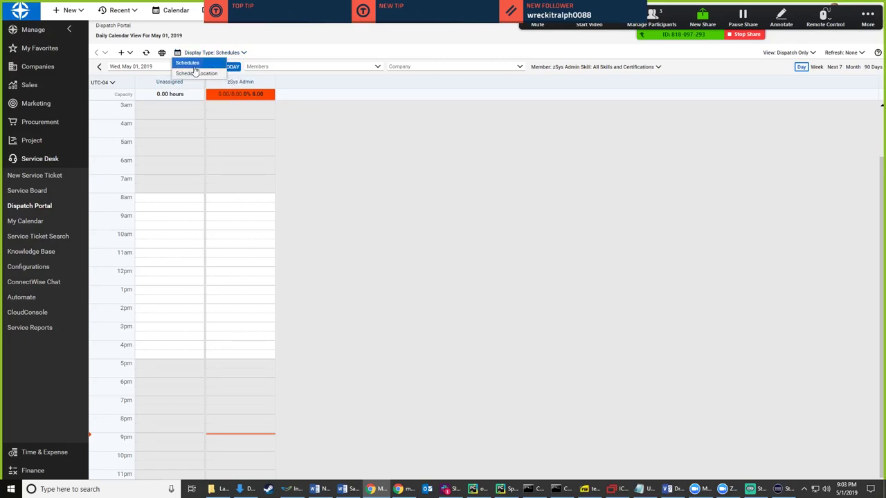
click(195, 65)
click(195, 66)
click(196, 67)
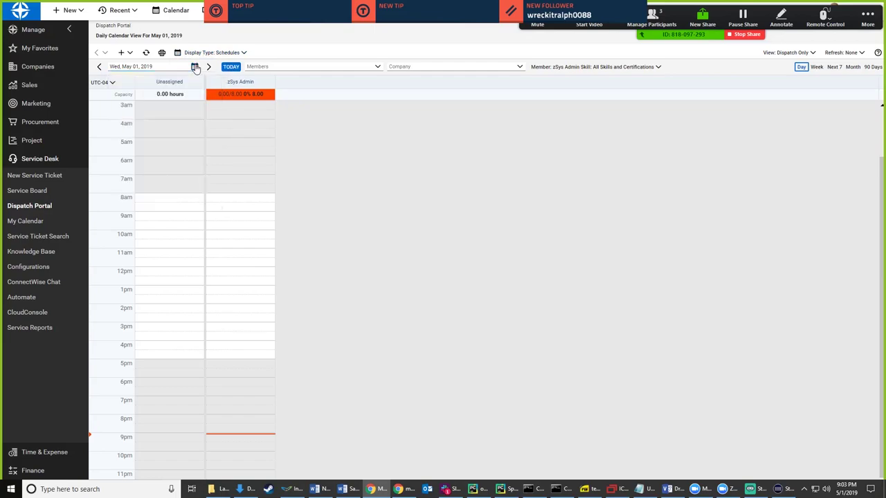
click(195, 67)
click(483, 158)
- View the zSys Admin schedule over 90 days, the month, the next 7 days and the week
click(872, 66)
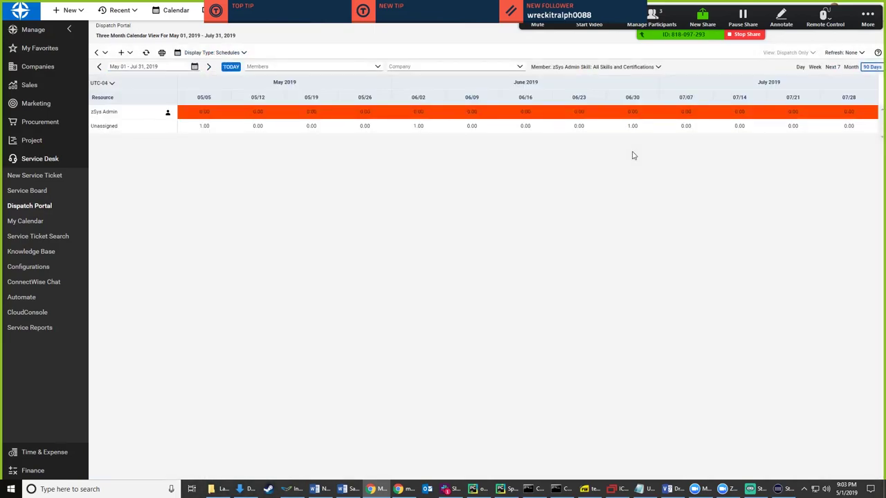
click(848, 67)
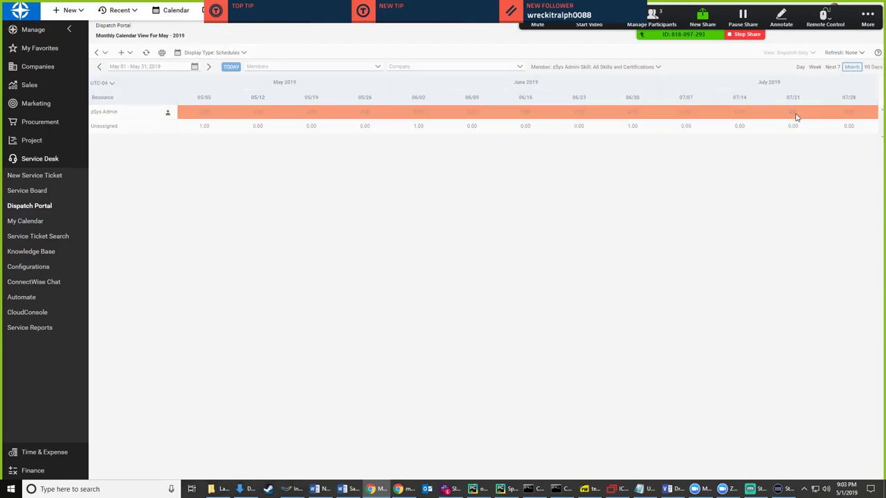
click(828, 68)
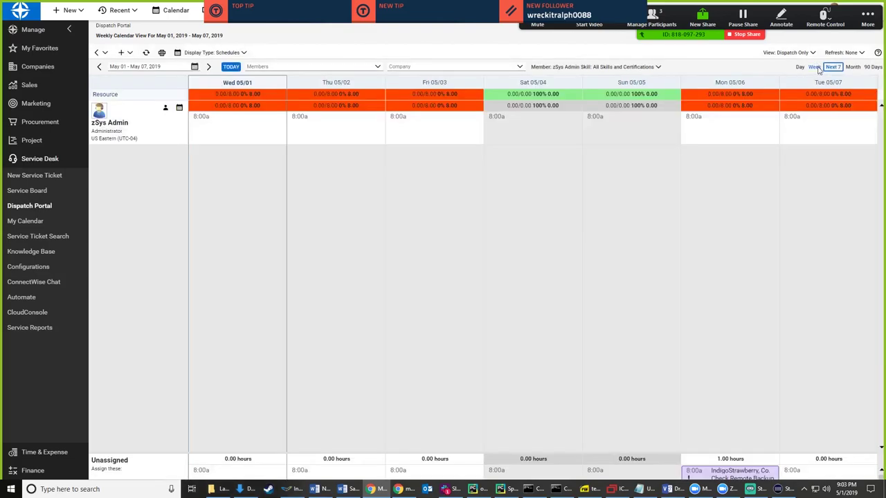
click(815, 67)
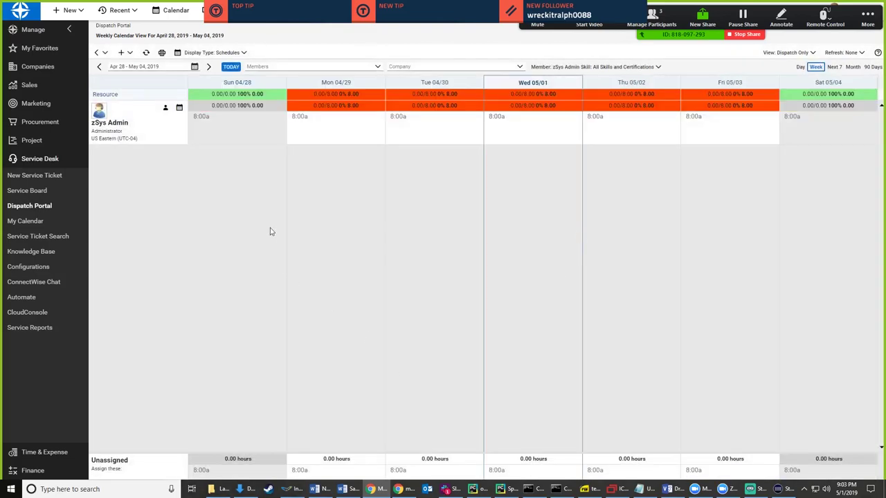
- Revisit the service board, return to the Dispatch Portal and check the available members and display types
click(27, 190)
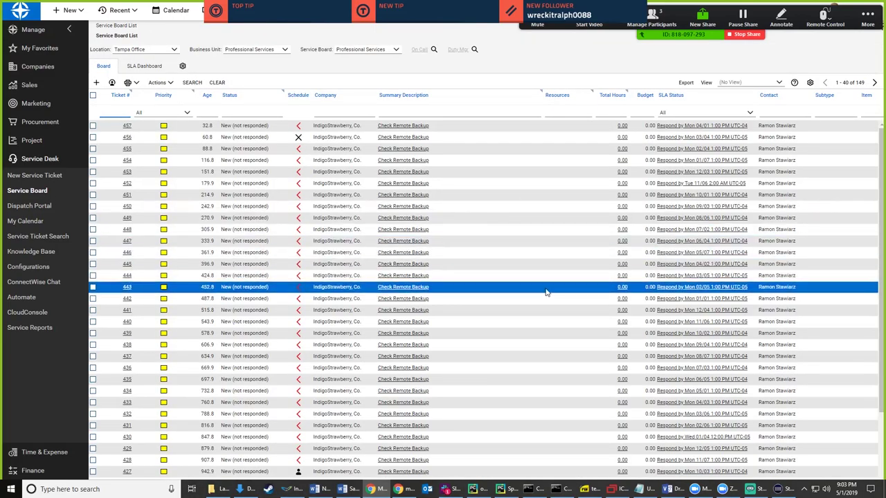
key(alt+Left)
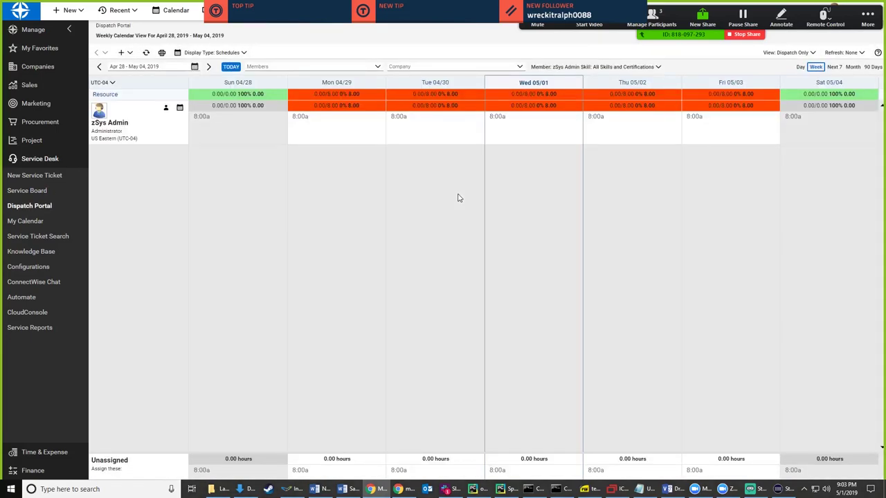
click(377, 66)
click(244, 52)
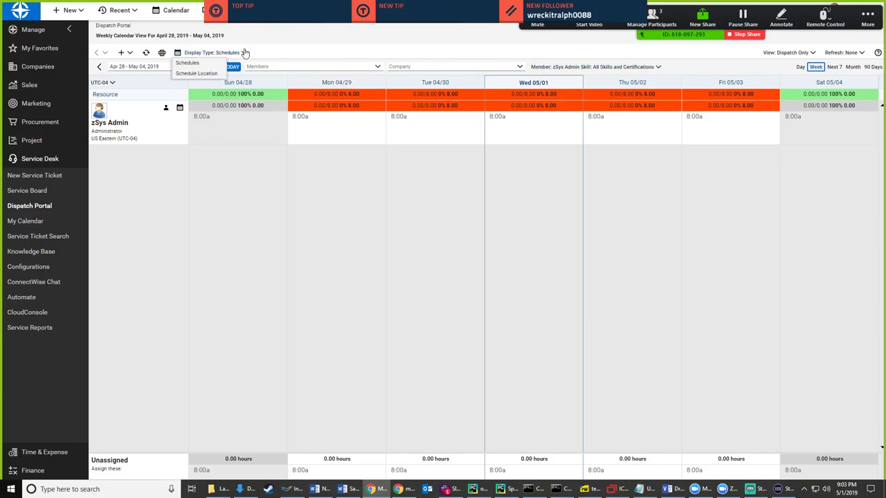
click(244, 52)
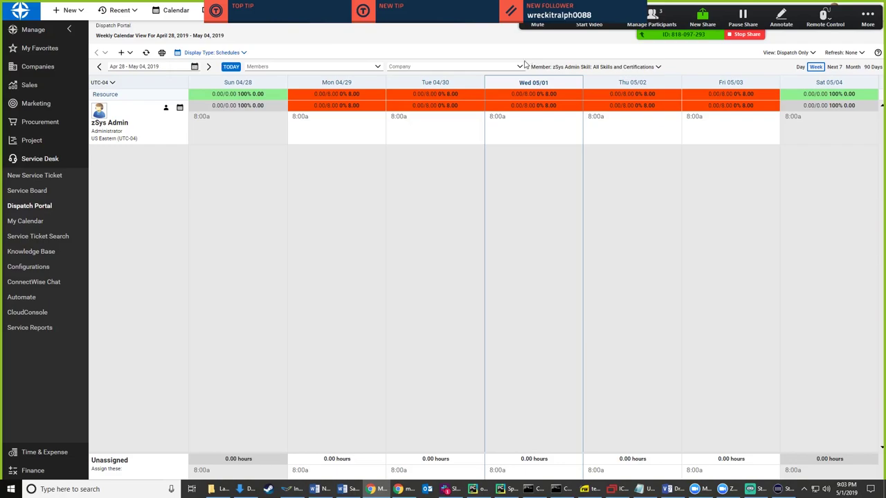
- On the service board, check the resource options for ticket 457 and sort the list by the Schedule column
click(34, 191)
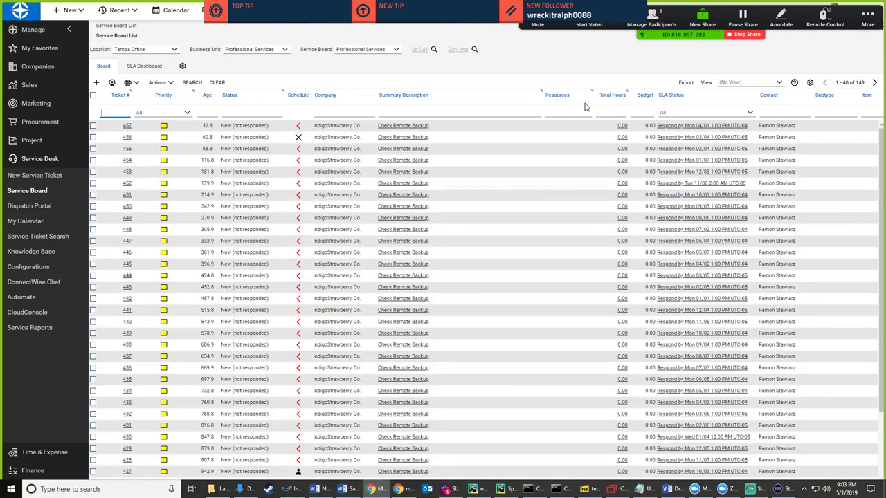
click(561, 128)
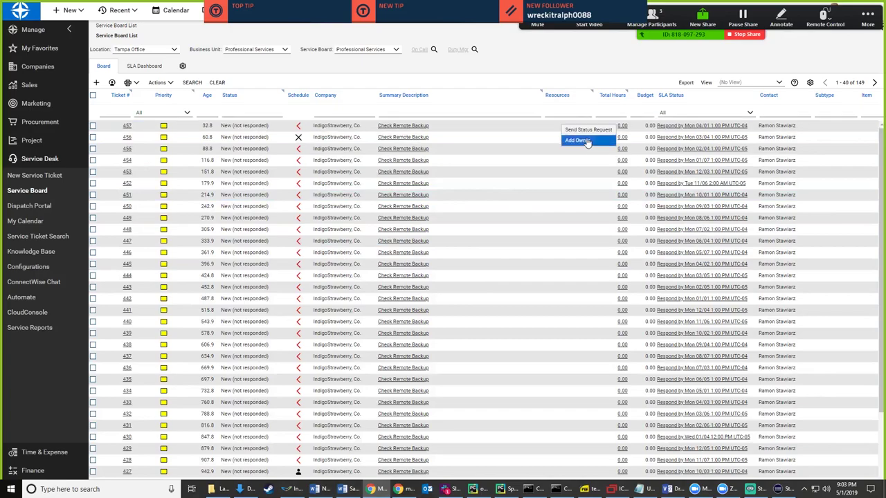
click(298, 97)
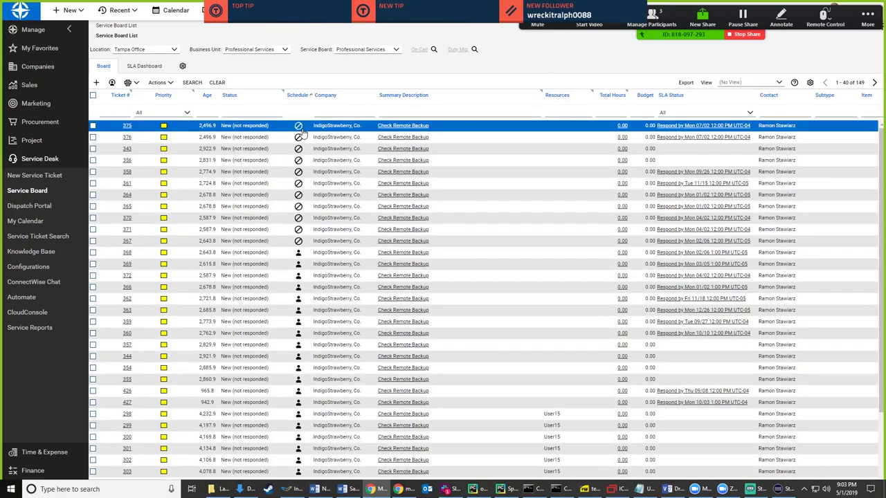
- Examine ticket 375's Resources & Meetings in a schedule pane below the board, resizing the pane, and close it
click(298, 128)
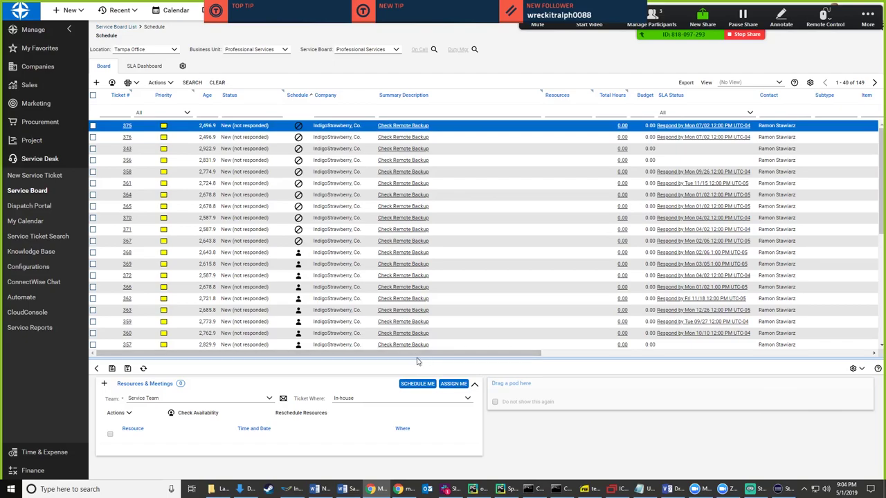
drag(419, 362, 409, 318)
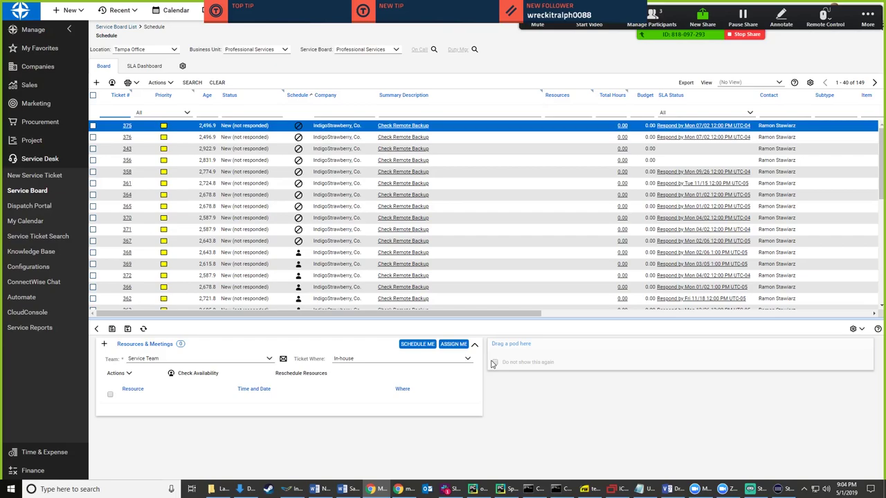
right_click(574, 127)
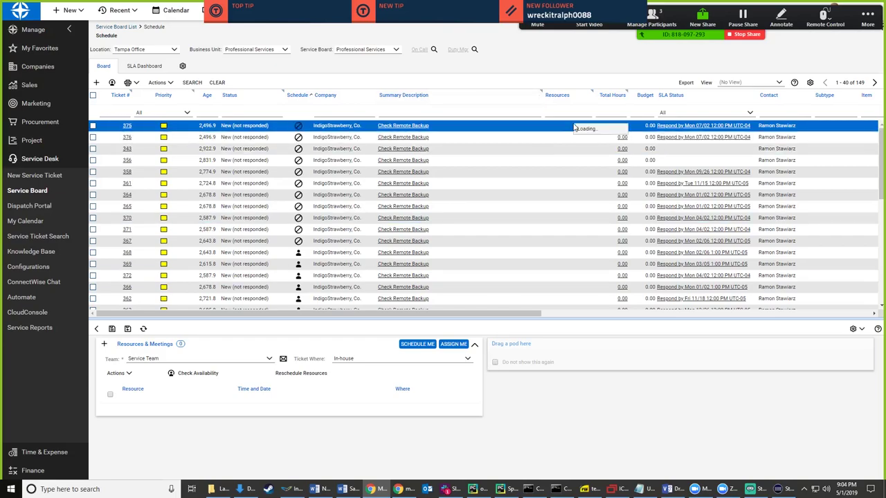
click(591, 75)
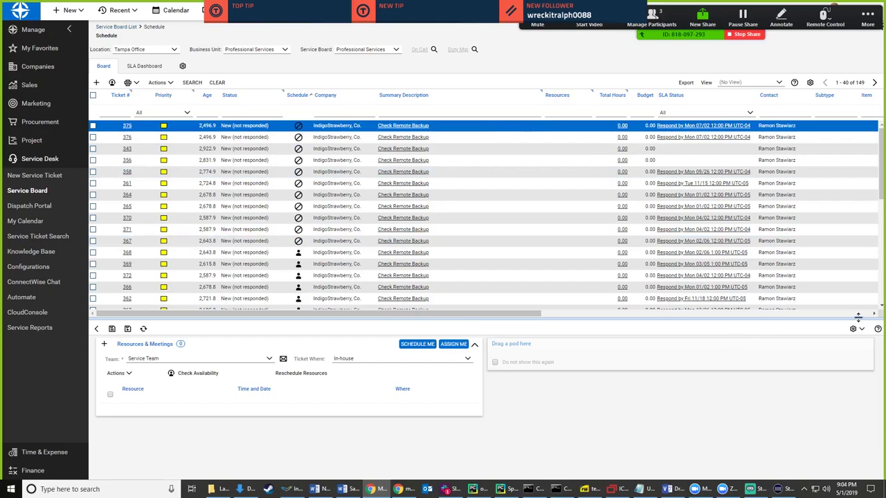
drag(858, 317, 858, 331)
click(96, 342)
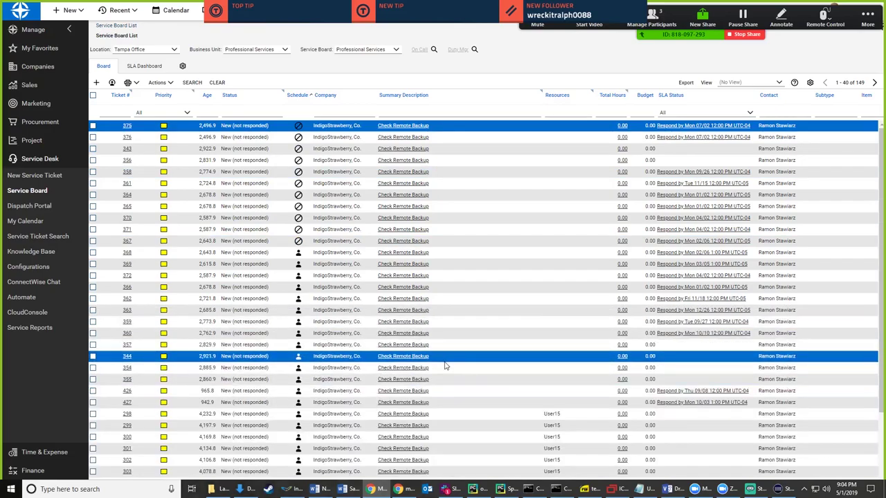
- Open the Dispatch Portal, check its view choices and set the display type to Schedule Location
click(29, 206)
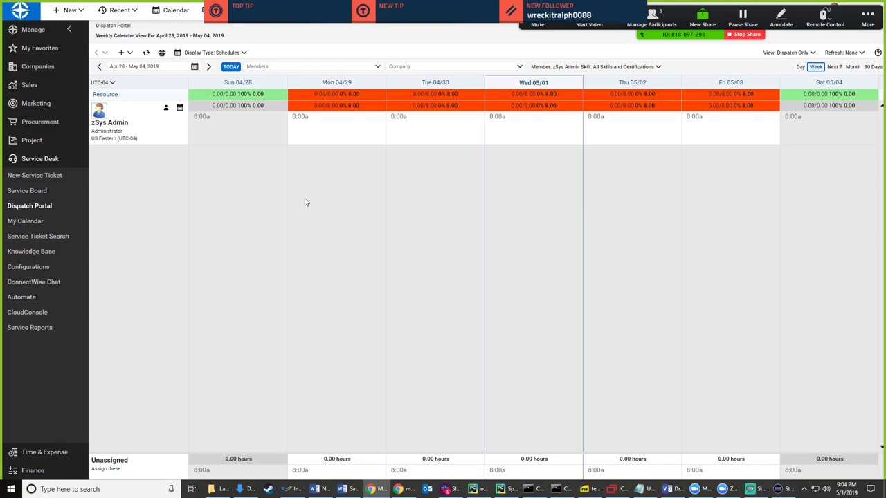
click(802, 55)
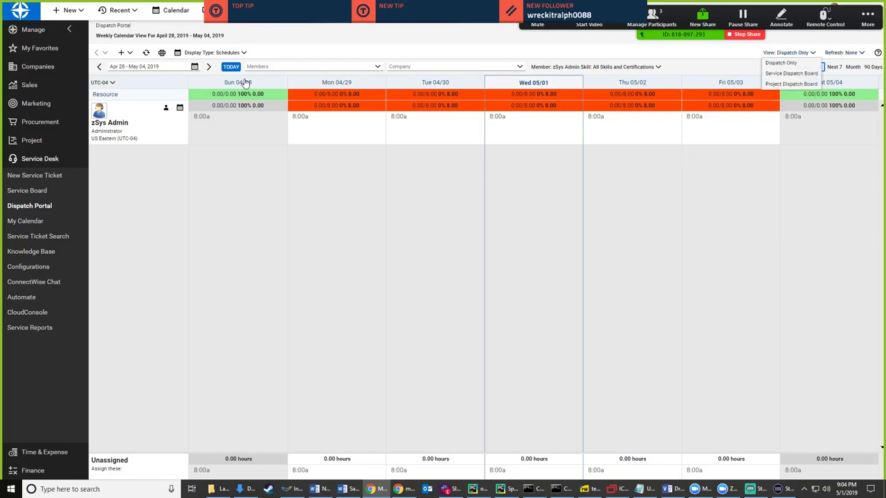
click(223, 53)
click(206, 74)
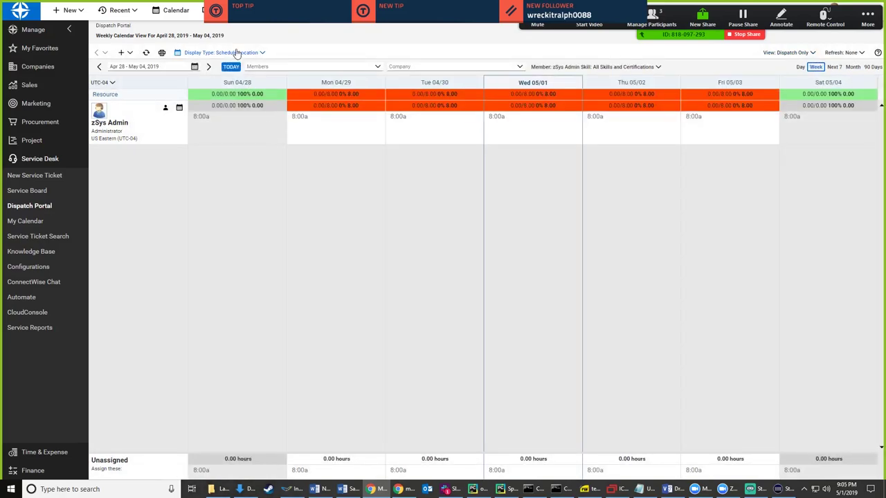
click(231, 52)
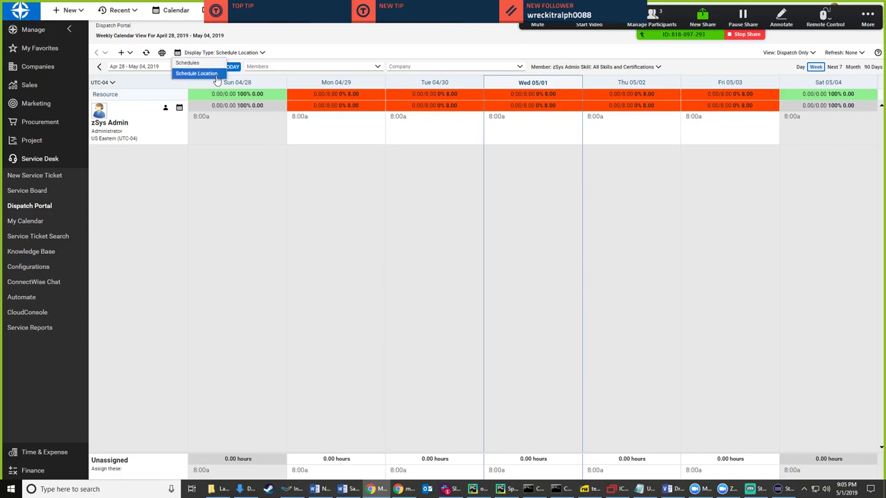
click(215, 74)
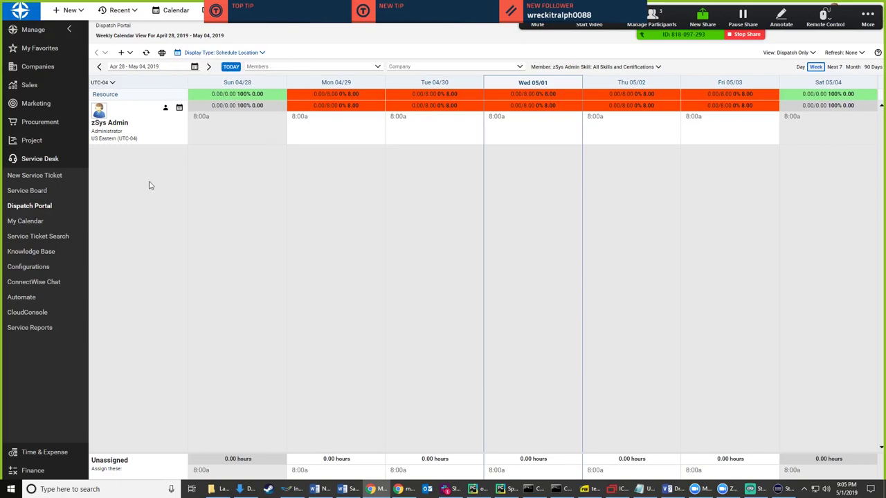
- Open My Calendar and set its display type to Time, then to Time with Schedule Overlay
click(55, 220)
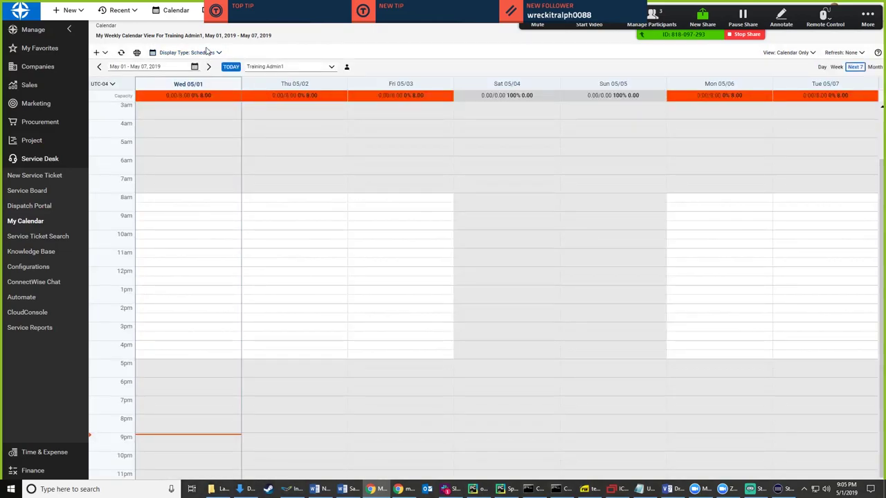
click(206, 52)
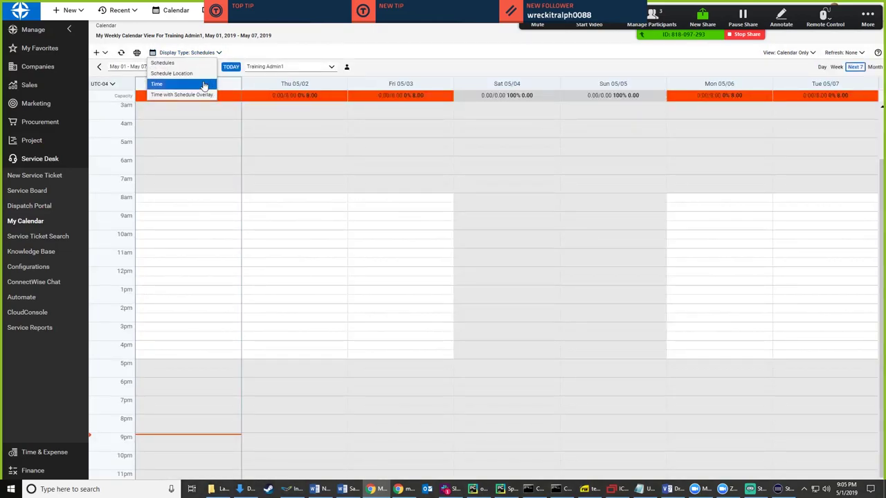
click(207, 84)
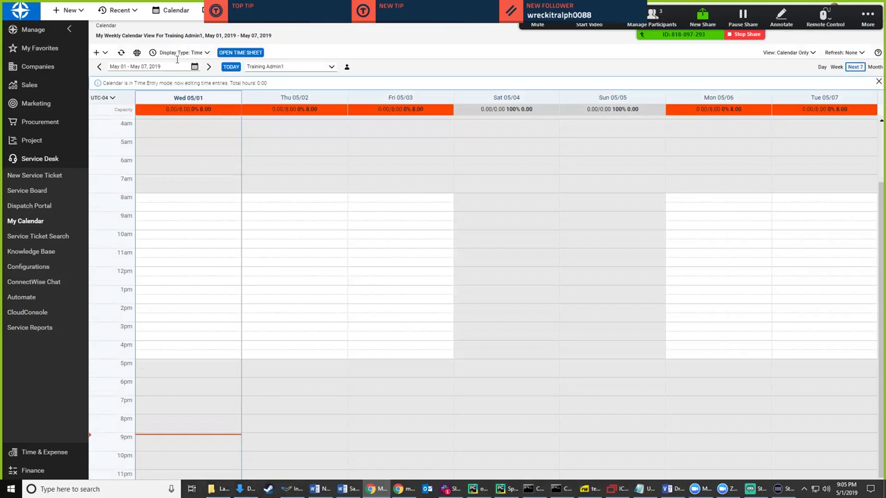
click(206, 53)
click(207, 93)
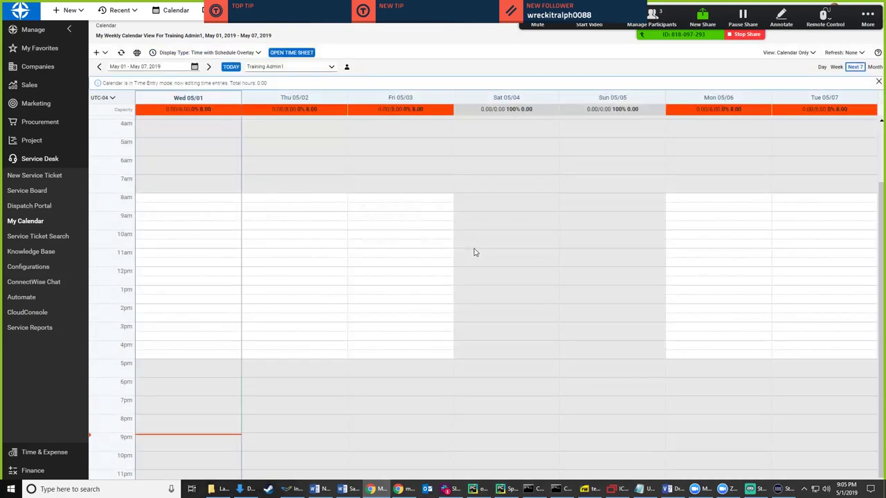
- Highlight the 8am–5pm slots in turn on Thu 05/02, Fri 05/03, Mon 05/06 and Tue 05/07 in the calendar
right_click(355, 220)
click(341, 222)
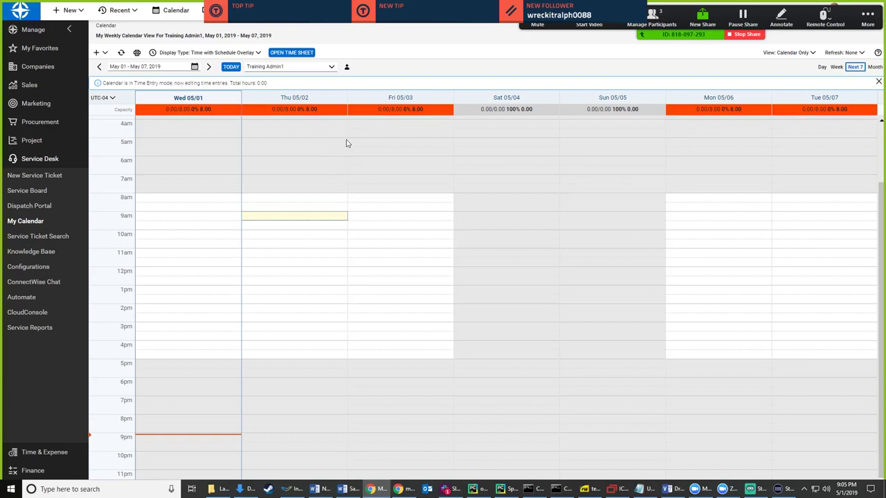
drag(342, 195, 312, 360)
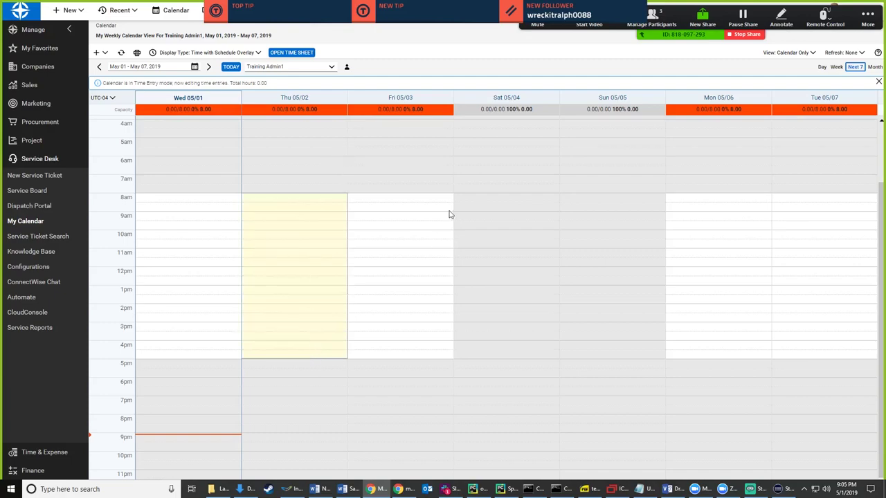
drag(424, 198, 409, 357)
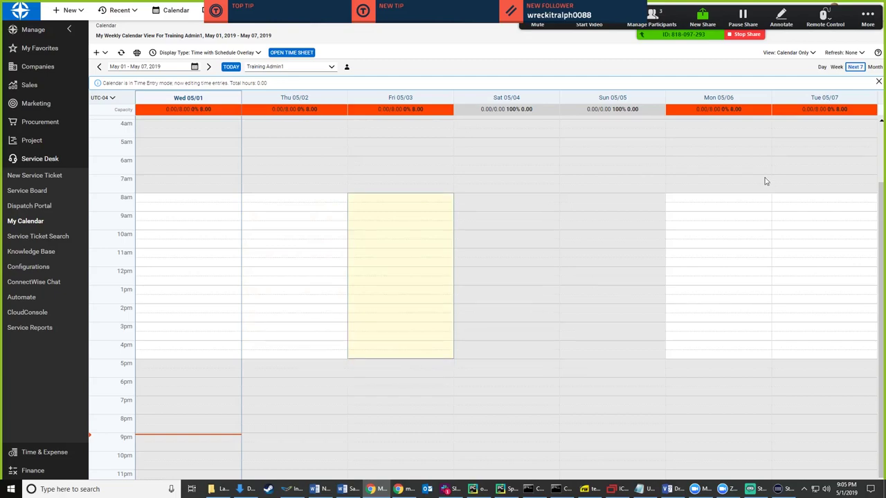
click(730, 197)
drag(721, 223, 706, 356)
drag(804, 198, 821, 358)
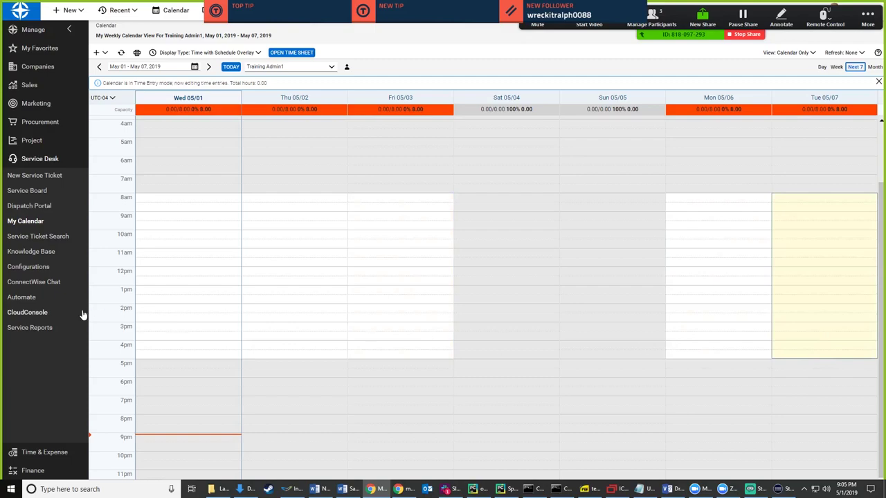
- Return to the service board and open the Check Remote Backup ticket 445
click(35, 190)
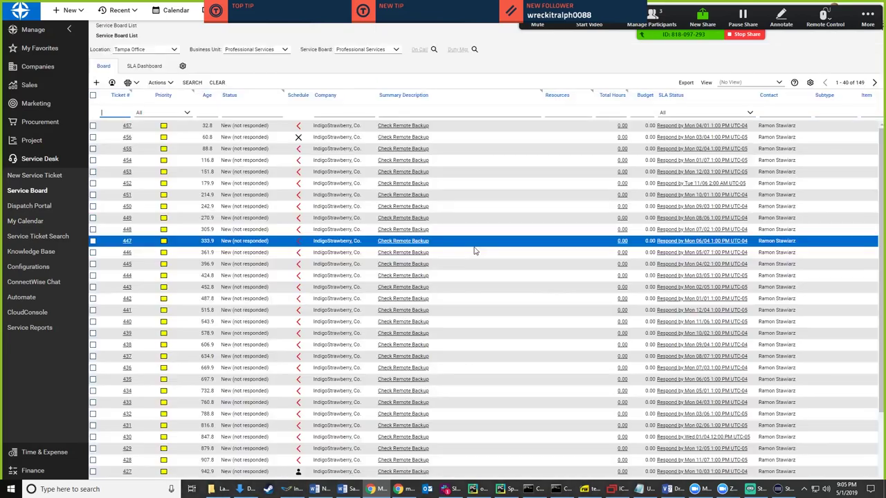
mouse_move(475, 251)
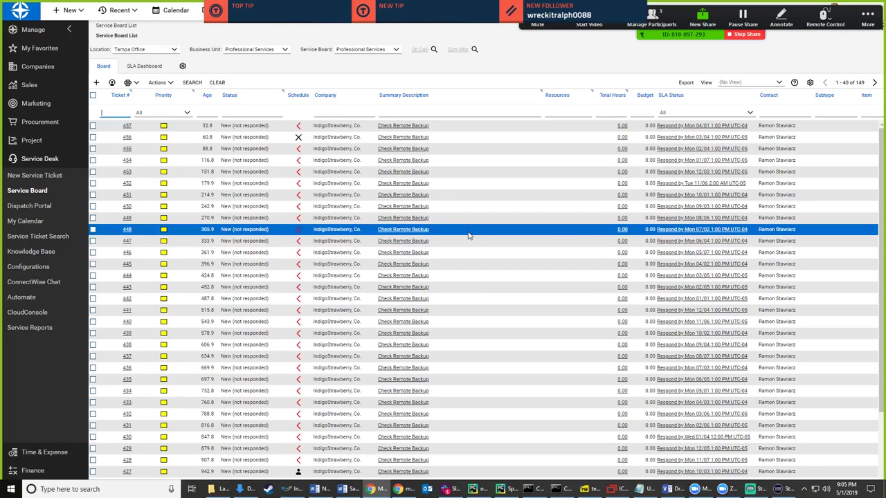
click(451, 490)
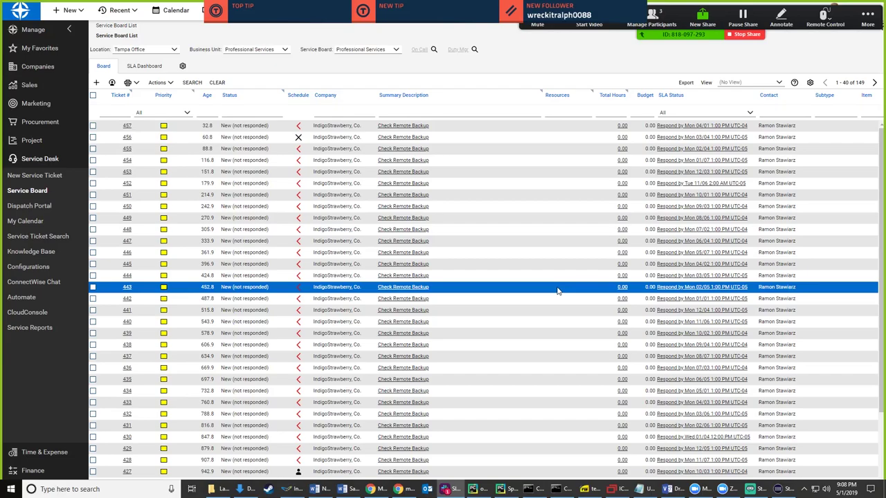
click(398, 264)
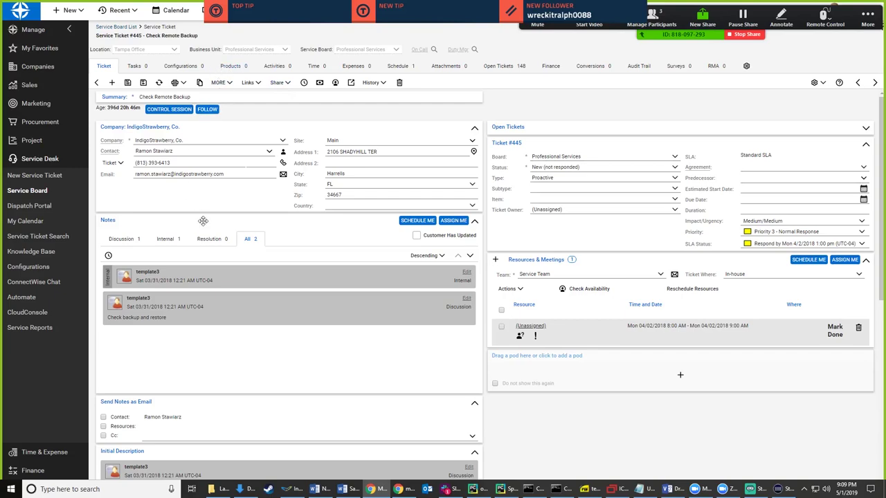
- View ticket 445's discussion note, close it and check the available ticket statuses without changing the current one
click(138, 310)
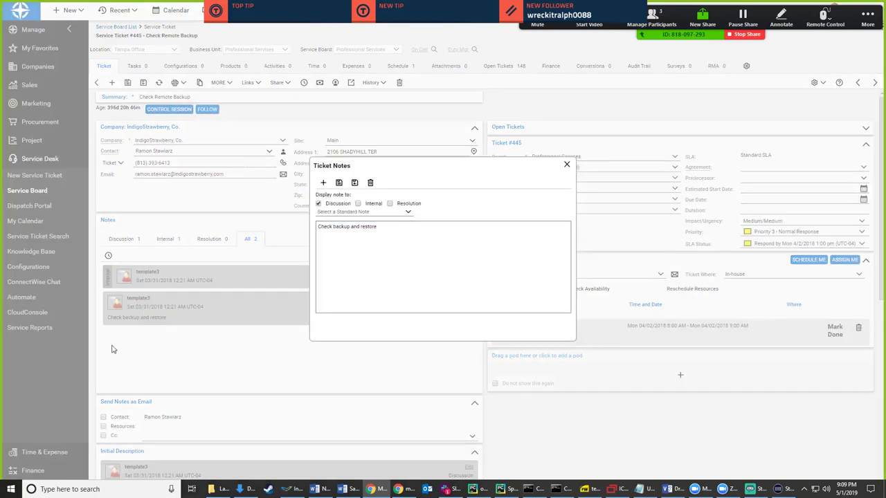
click(566, 165)
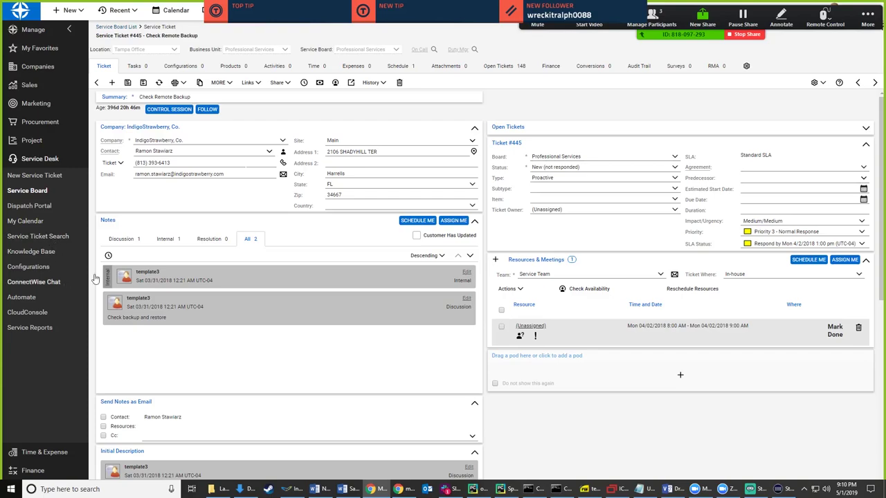
click(158, 306)
click(567, 167)
click(675, 166)
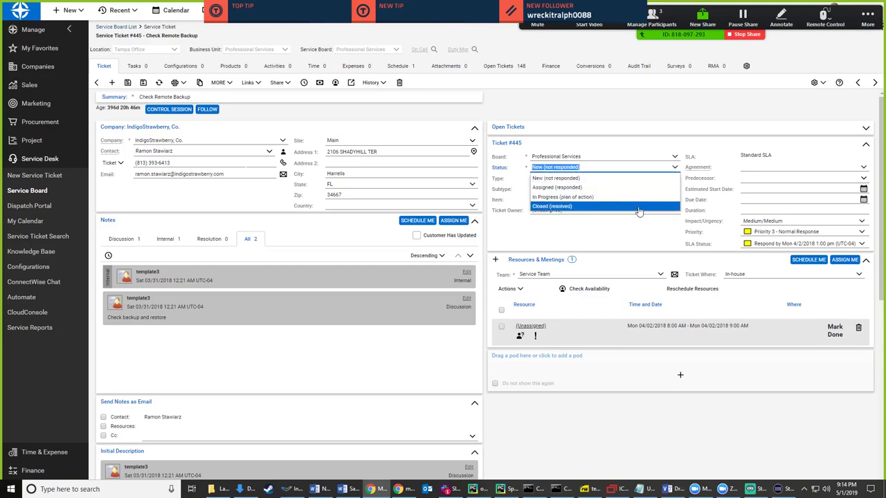
click(627, 237)
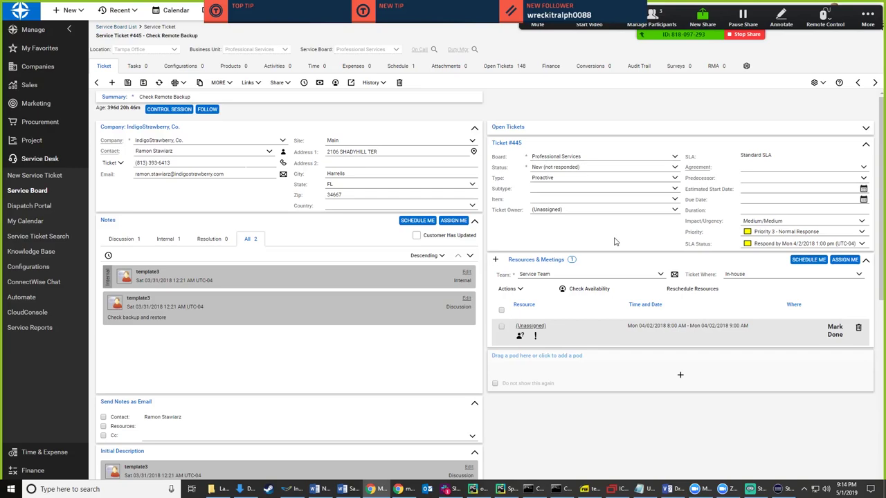
- Look through the Finance module, open Company Finance and expand the System module
click(59, 458)
click(32, 469)
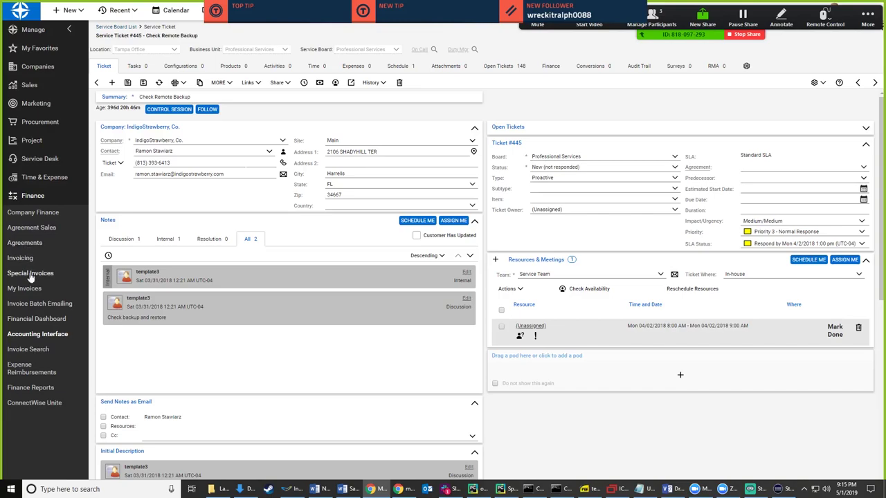
click(41, 195)
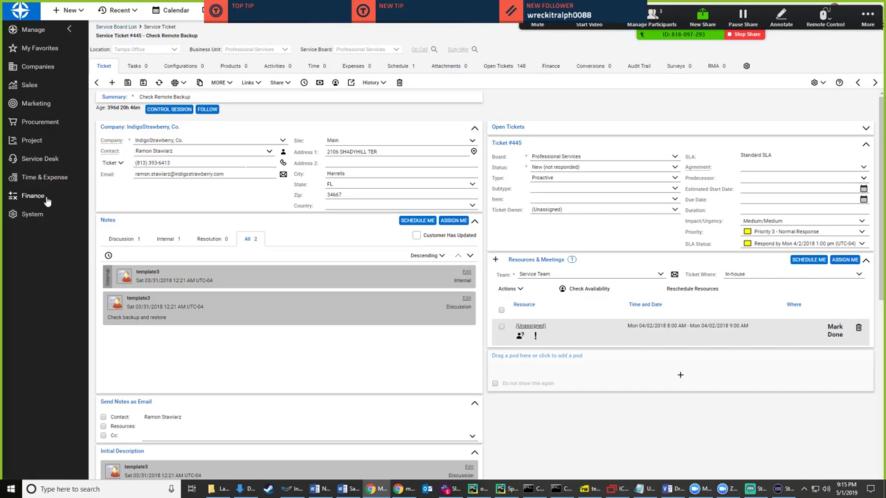
click(45, 197)
click(43, 213)
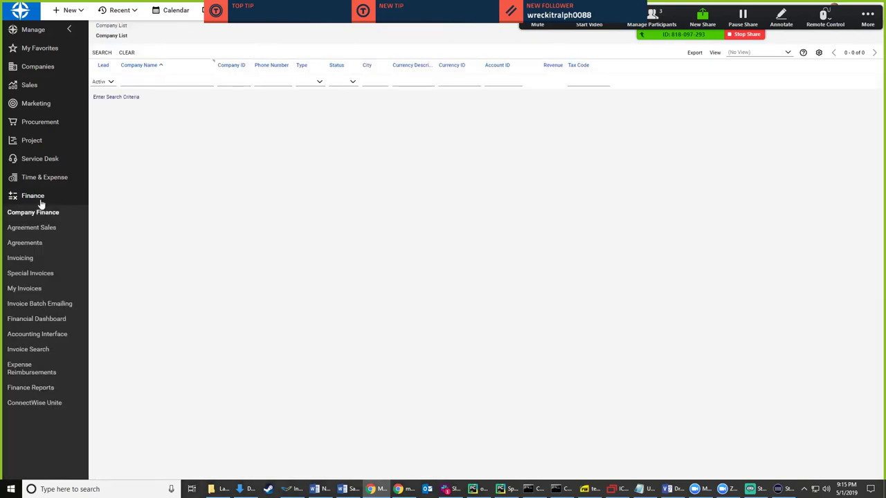
click(40, 199)
click(39, 215)
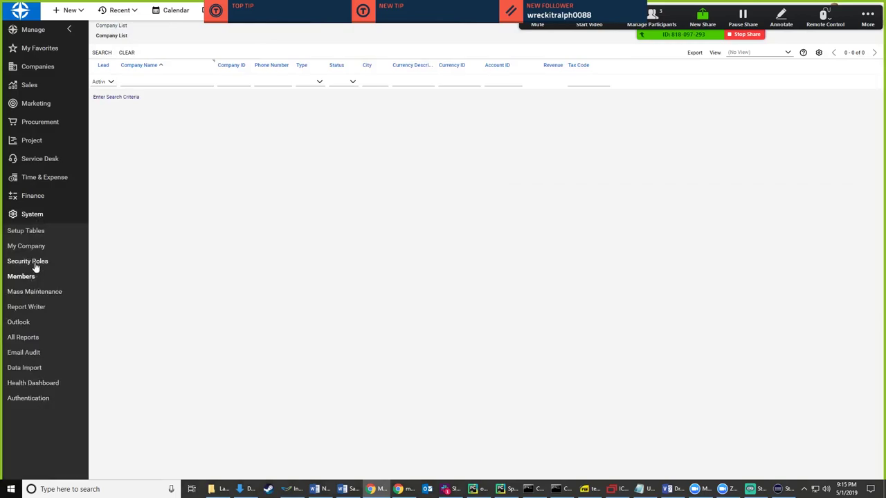
- Filter the System setup tables to the General category and open Workflow Rules from the second page of results
click(13, 232)
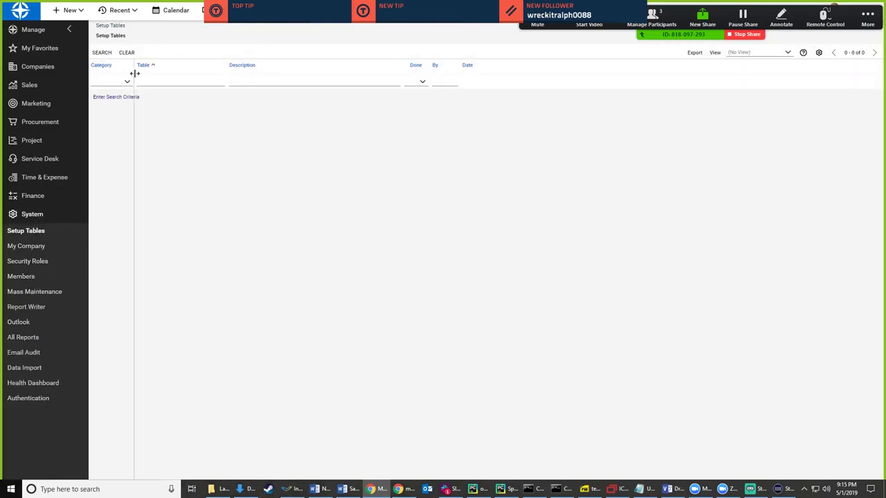
click(126, 82)
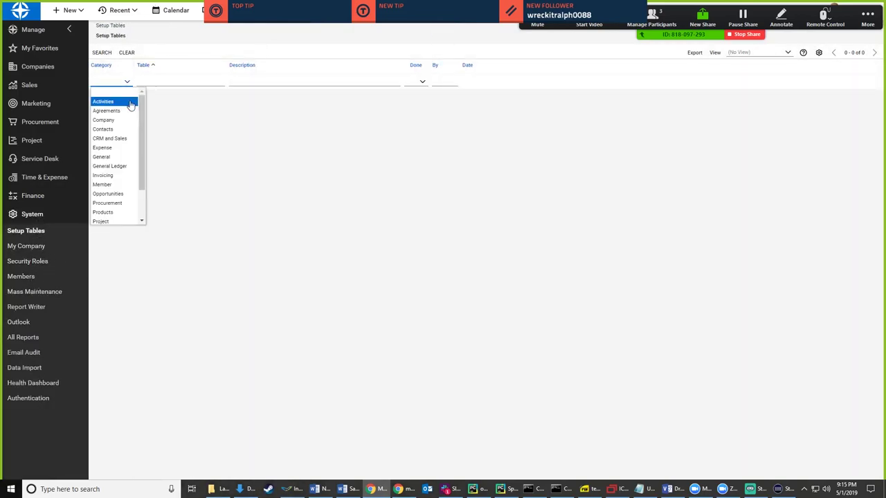
click(103, 156)
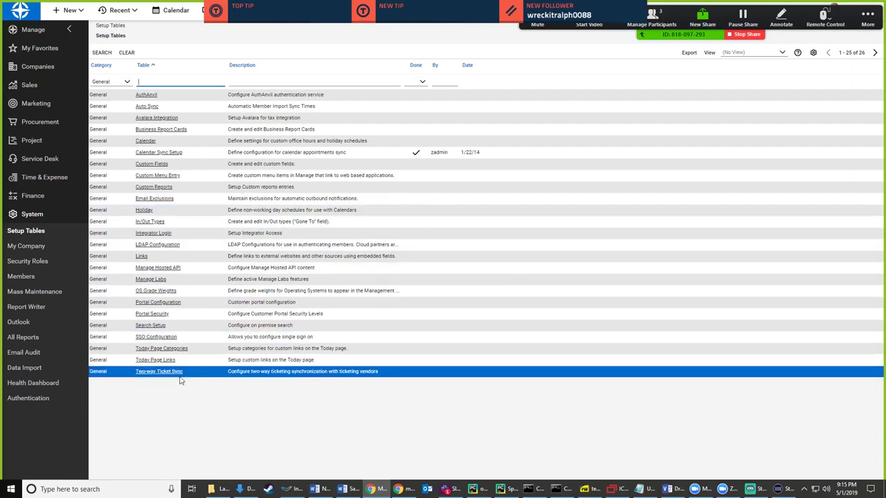
click(874, 51)
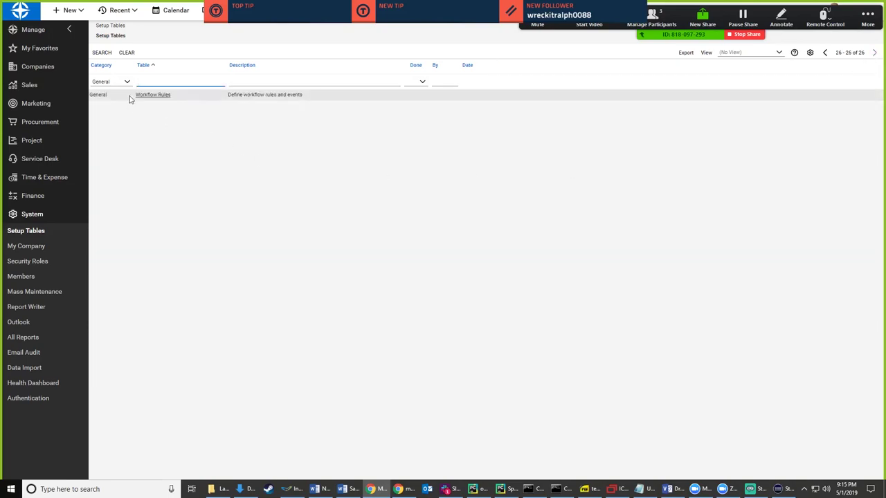
click(153, 95)
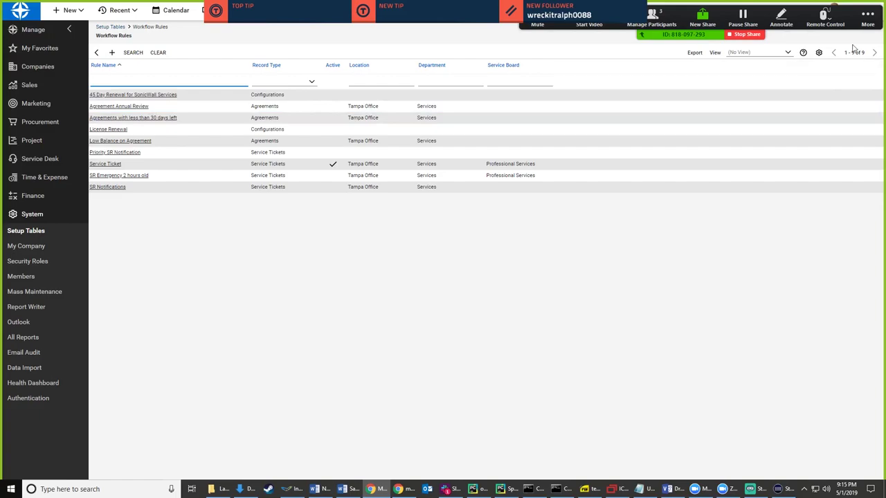
- Open the Service Ticket workflow rule and examine its description
click(115, 176)
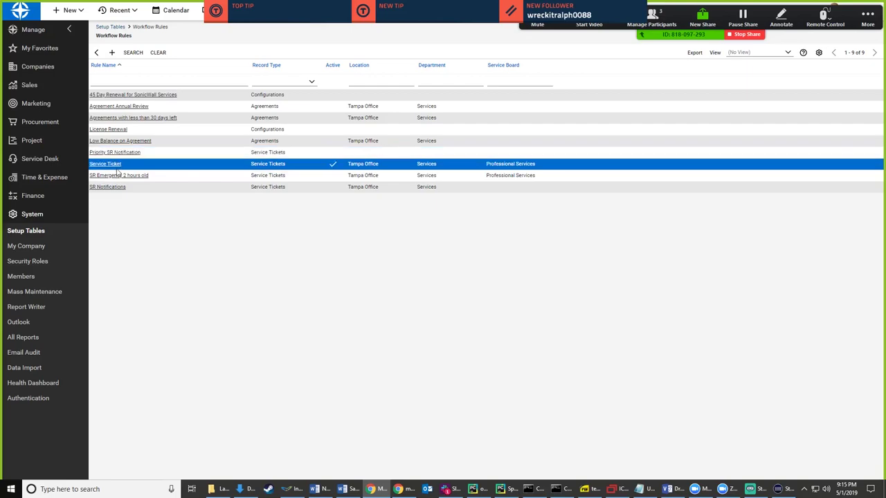
click(114, 166)
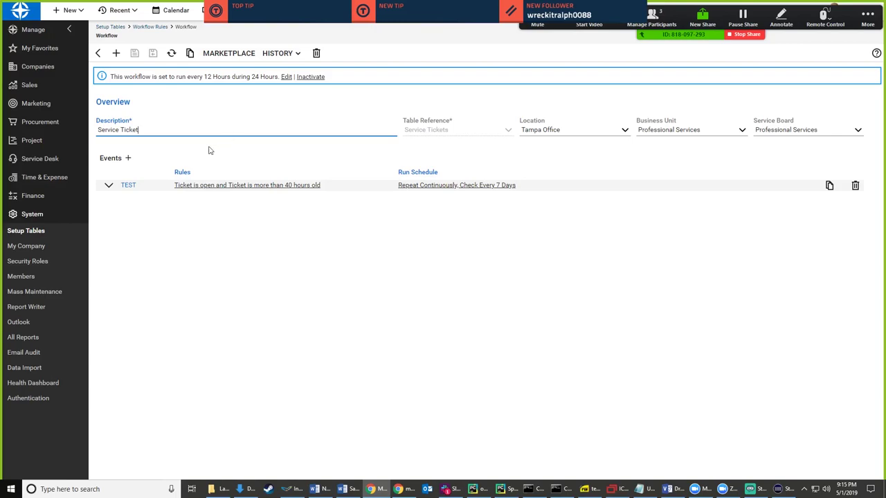
triple_click(173, 131)
click(141, 56)
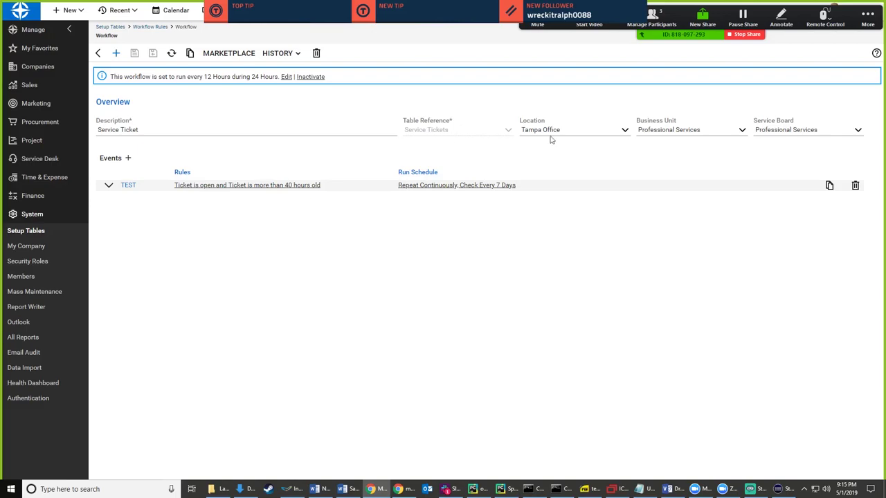
- Check the workflow's location, business unit and service board choices without changing them, and expand the TEST event's actions
click(625, 130)
click(738, 132)
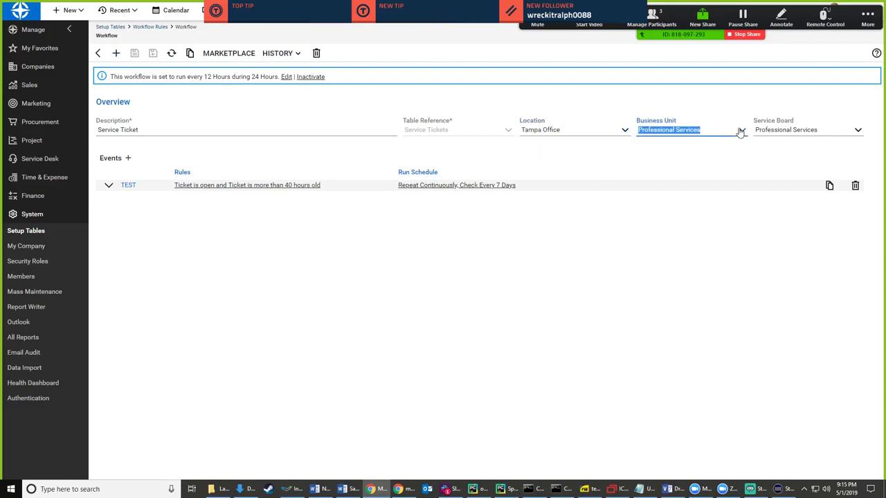
click(873, 131)
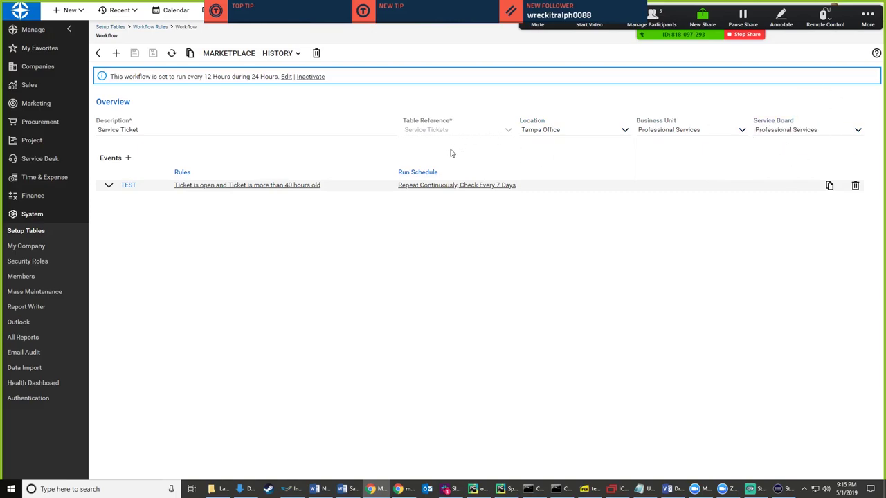
click(614, 133)
click(625, 130)
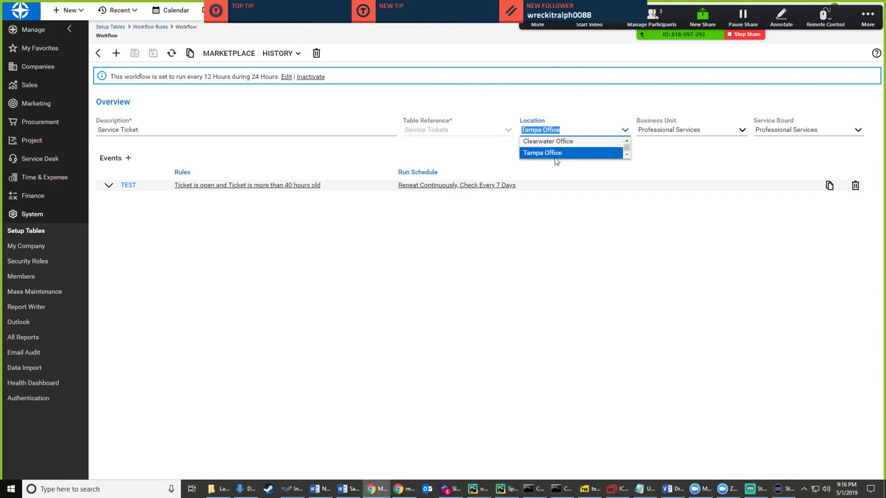
click(796, 154)
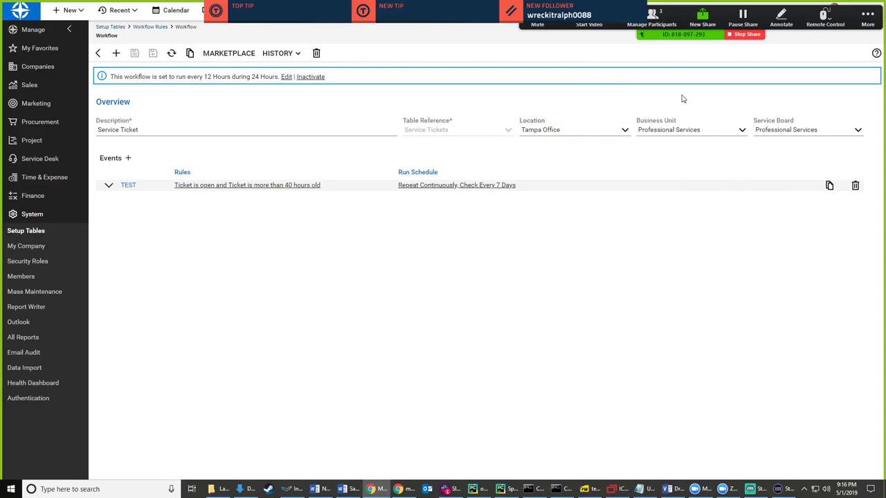
click(743, 133)
click(553, 158)
click(858, 130)
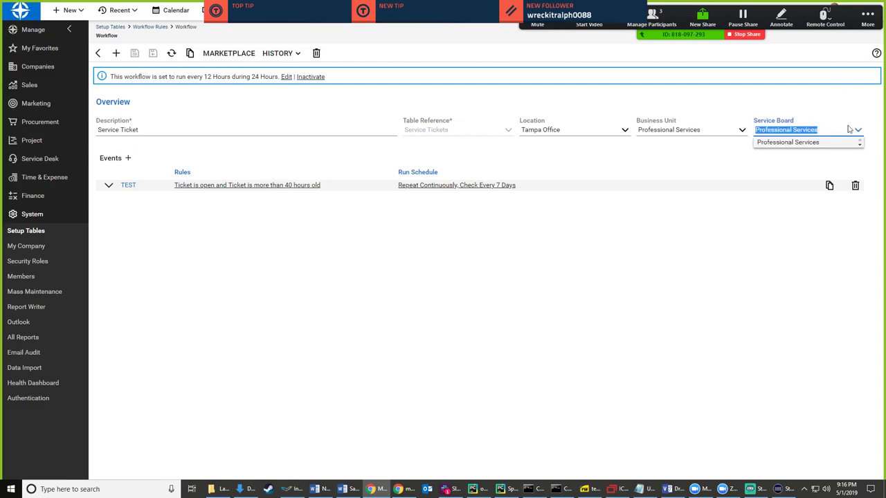
click(770, 164)
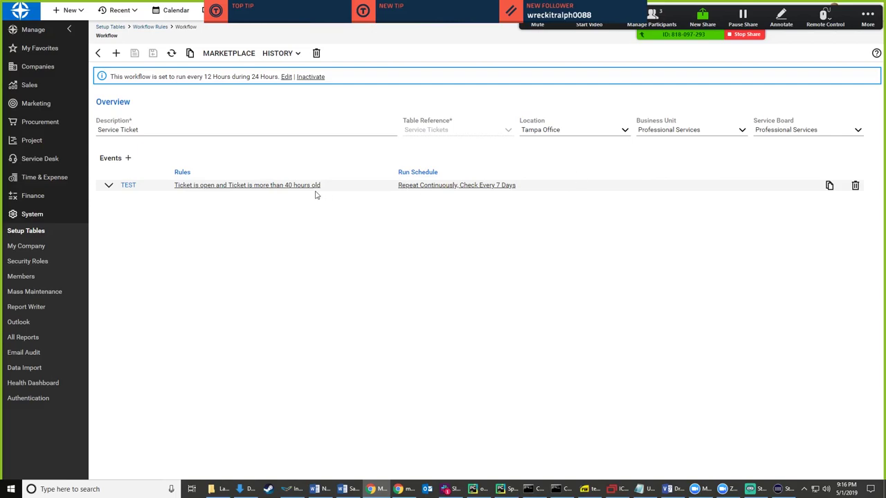
click(109, 185)
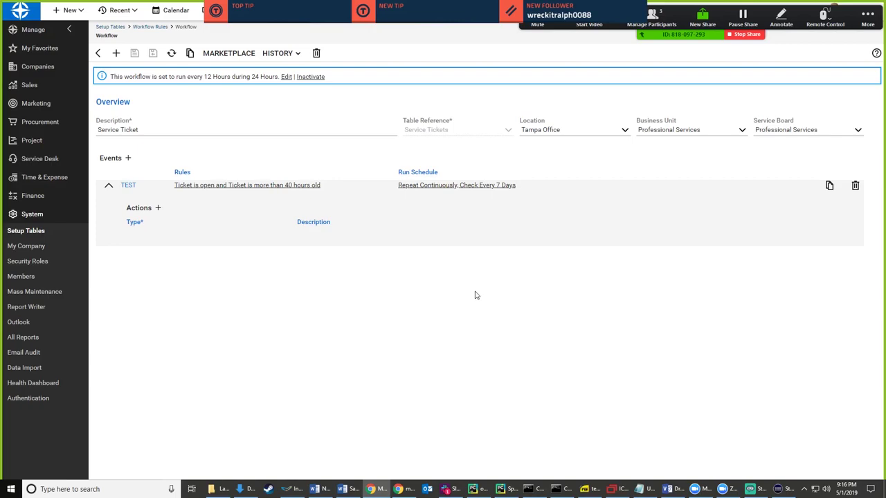
- Switch the workflow's location to Clearwater Office, check the business unit choices, and set the location back to Tampa Office
click(624, 130)
click(619, 143)
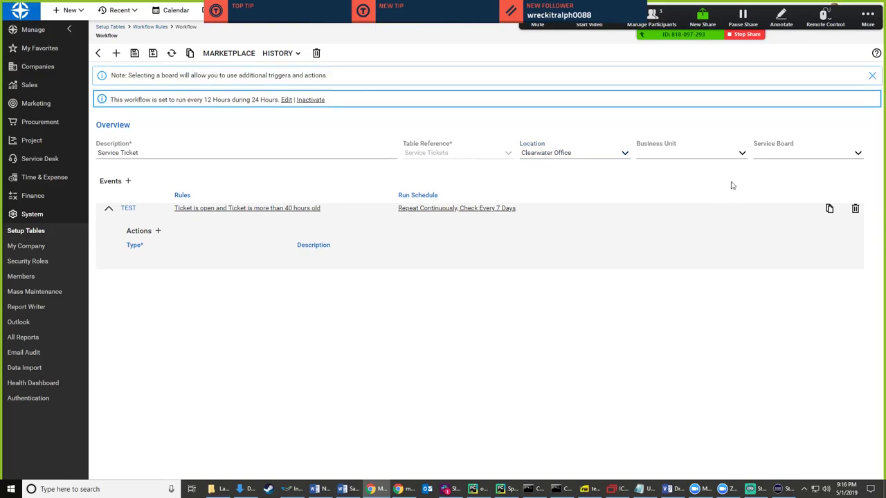
click(741, 154)
click(625, 154)
click(543, 179)
- Set both the business unit and the service board of the Service Ticket workflow to Integration
click(742, 159)
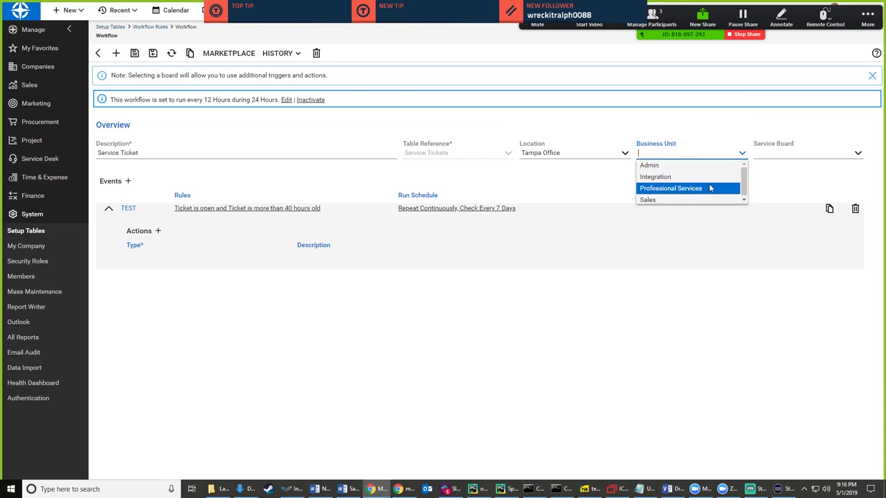
click(692, 188)
click(743, 156)
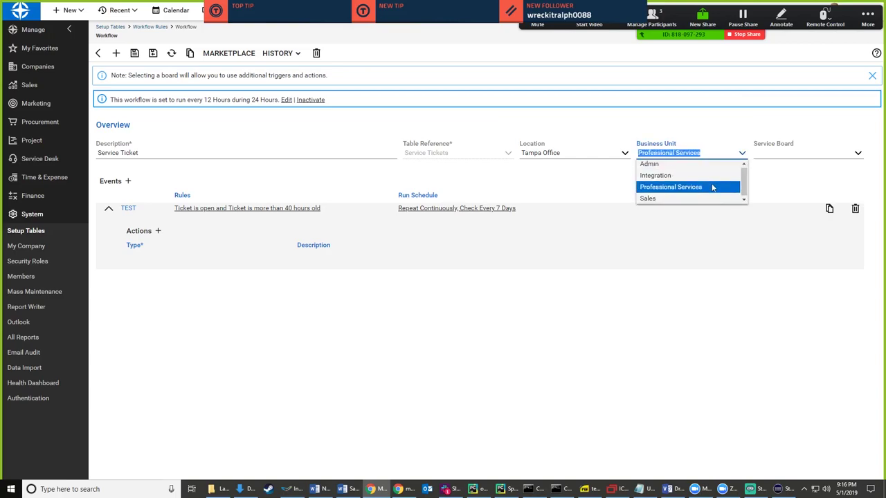
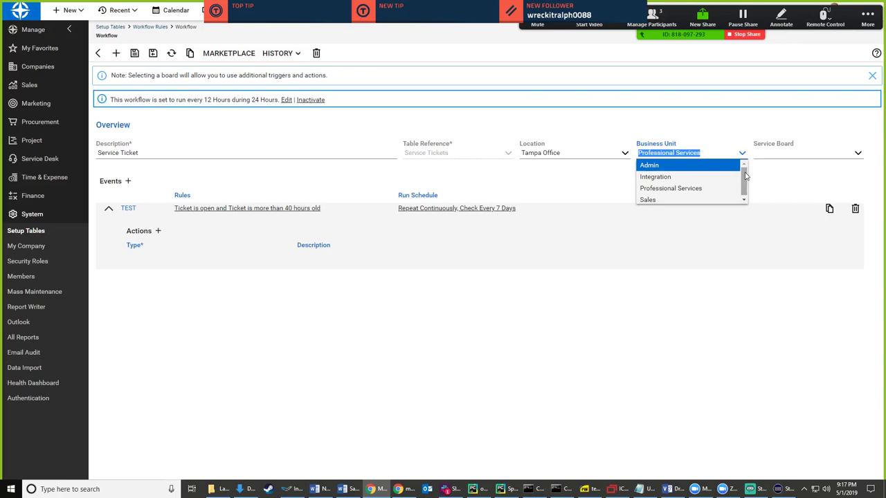
key(Down)
key(Return)
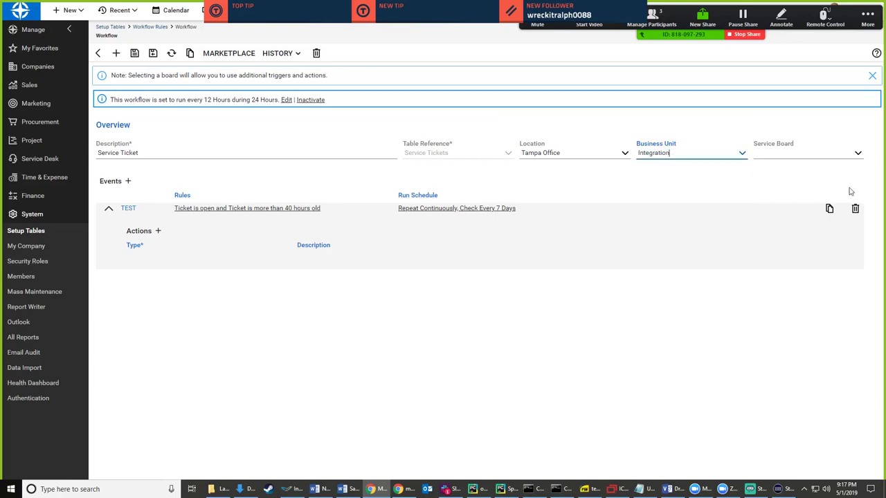
click(856, 158)
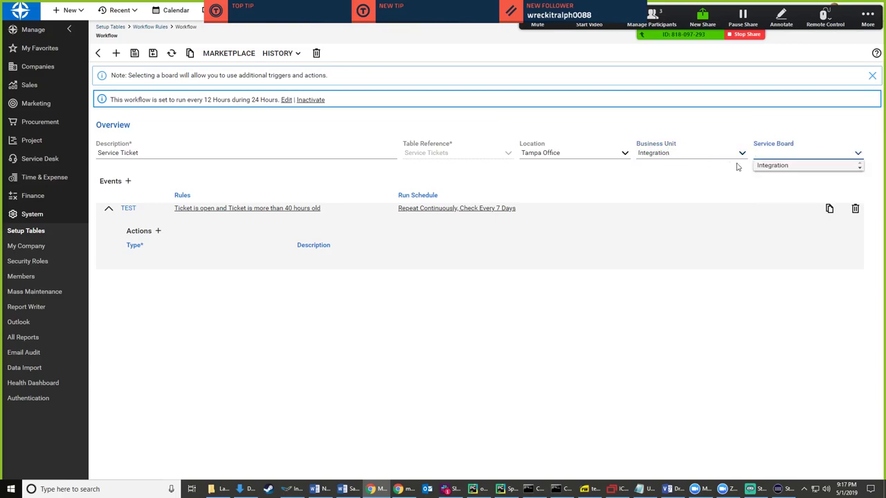
click(796, 169)
- Collapse and re-expand the TEST event, run its test, and dismiss the test without viewing the results
click(108, 185)
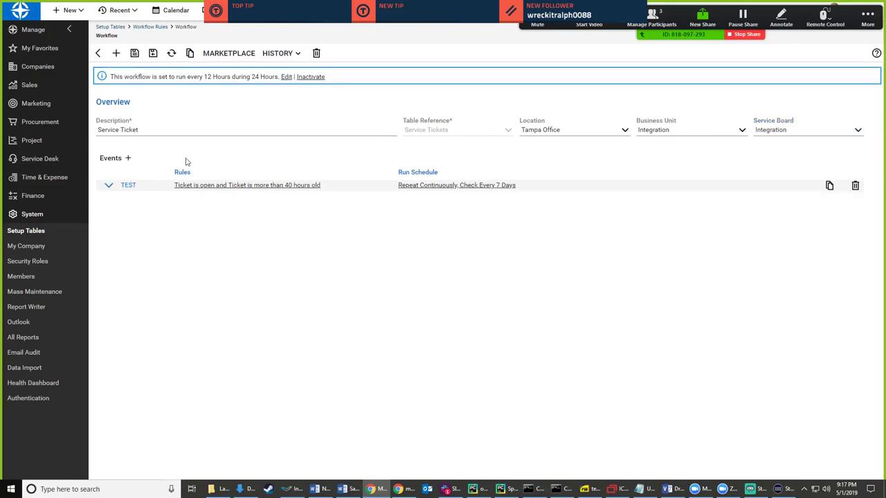
click(108, 186)
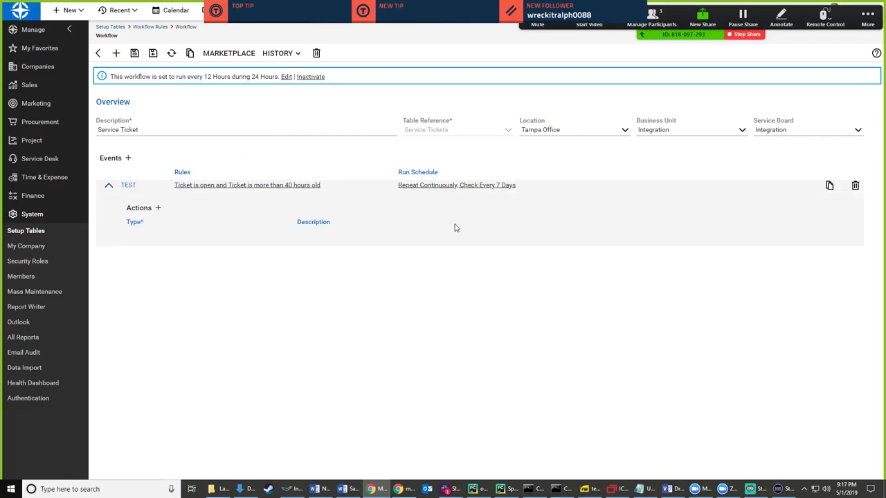
click(126, 186)
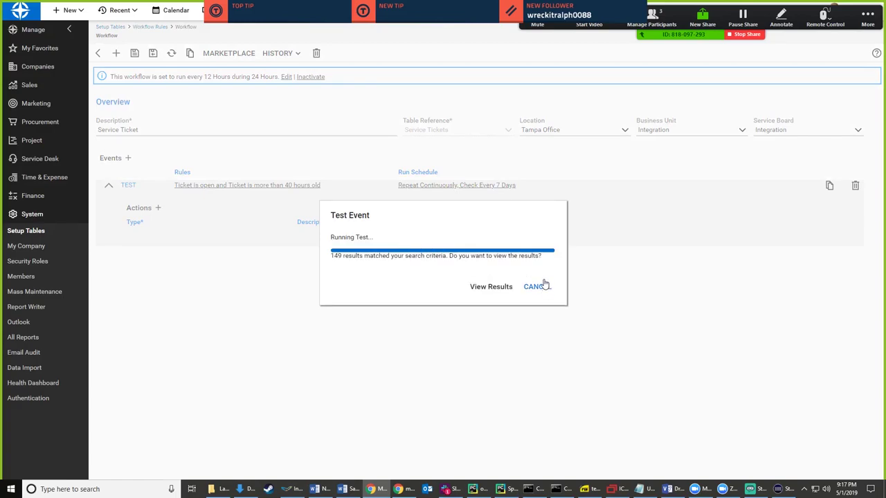
click(537, 287)
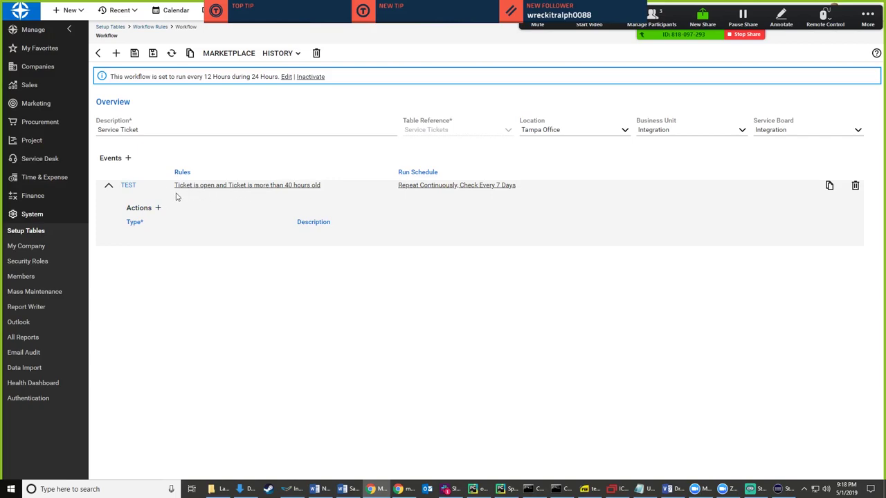
- Open the TEST event's rules, add a blank condition after the 40-hour rule, and look through its bracket, operator and trigger choices
click(296, 185)
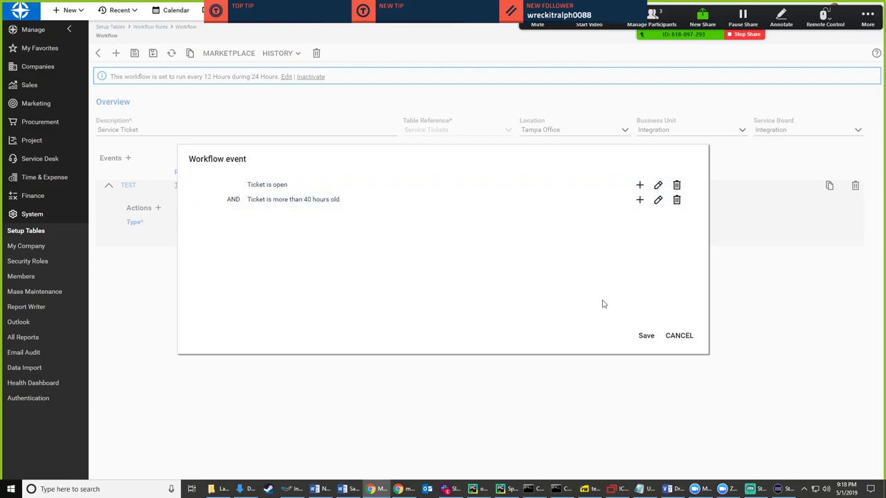
click(639, 199)
click(213, 216)
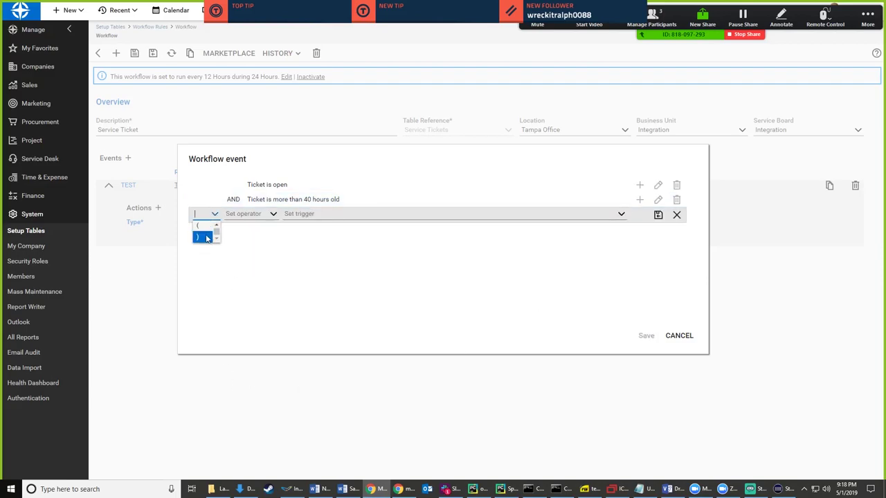
click(273, 215)
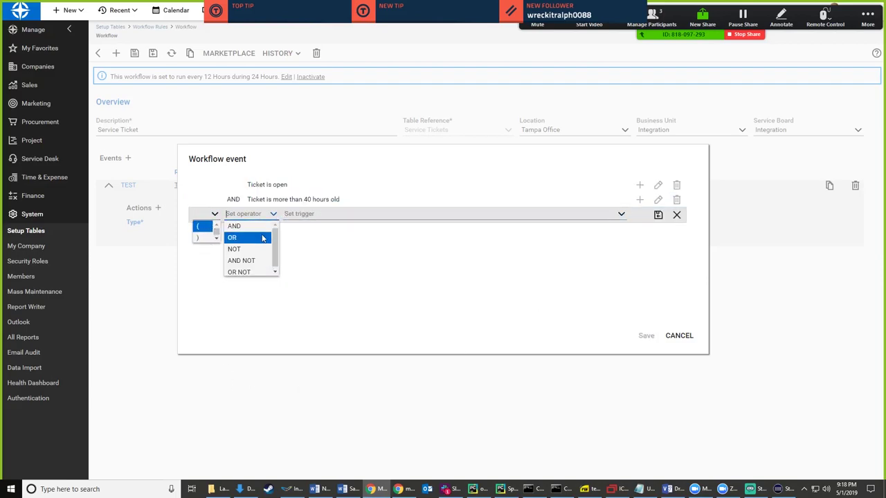
click(274, 261)
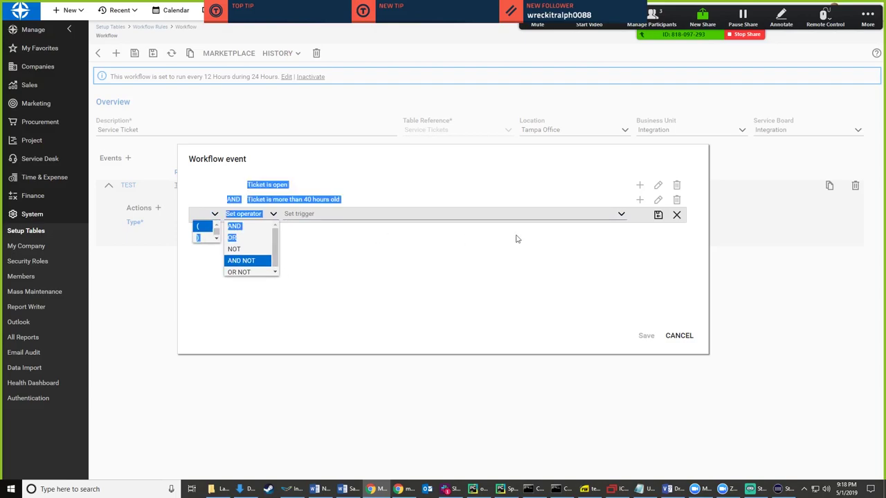
click(621, 214)
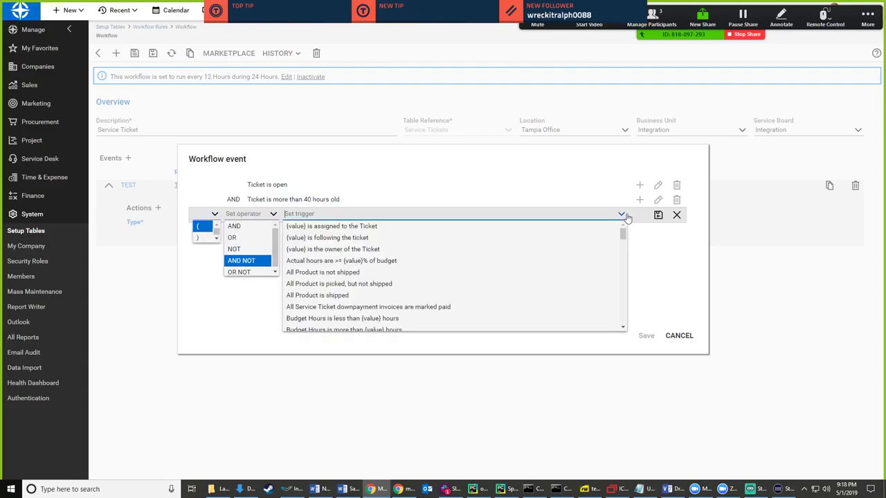
click(648, 257)
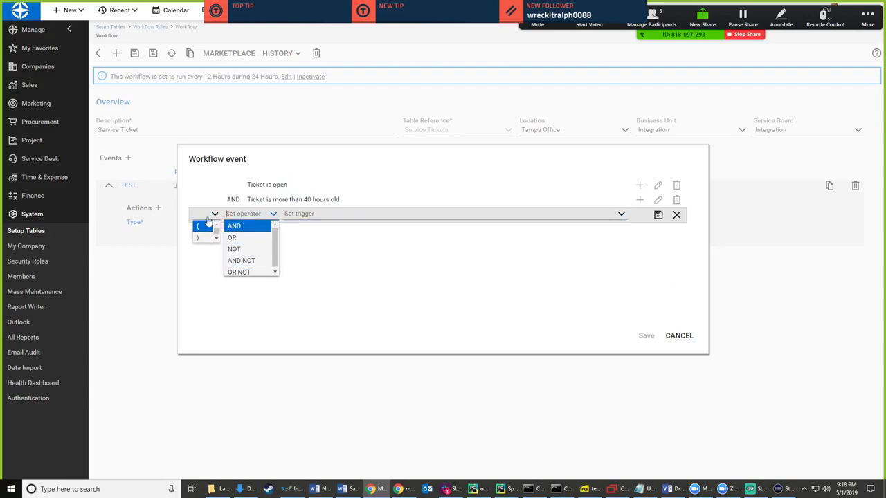
click(211, 222)
click(407, 258)
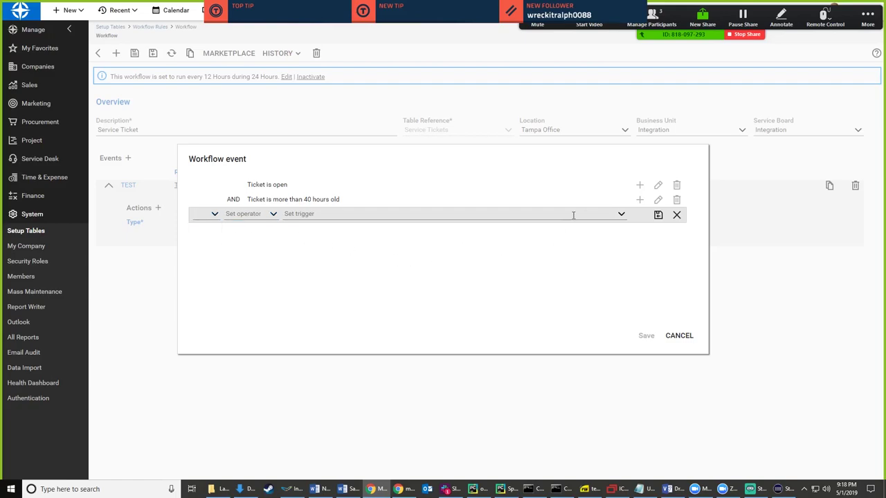
- Browse the available triggers, filter them by "Stat", and choose "Ticket is in {value} status" for the new condition
click(620, 215)
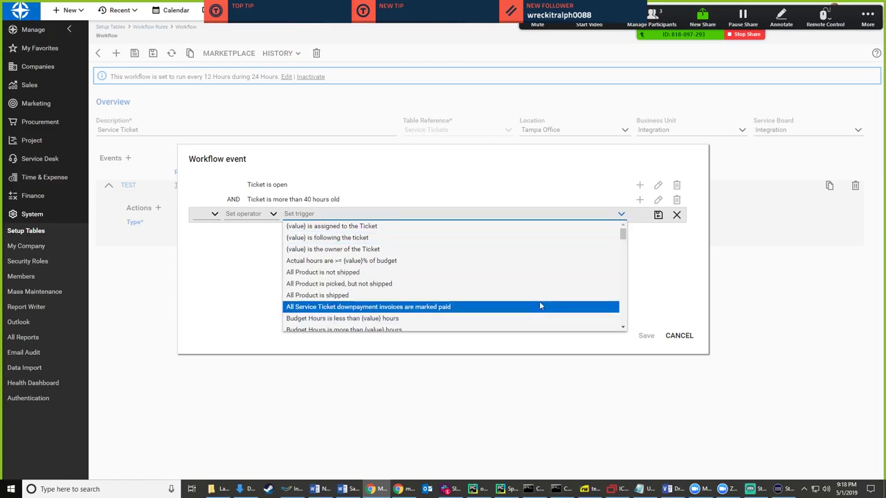
scroll(521, 275, down, 5)
scroll(521, 276, down, 10)
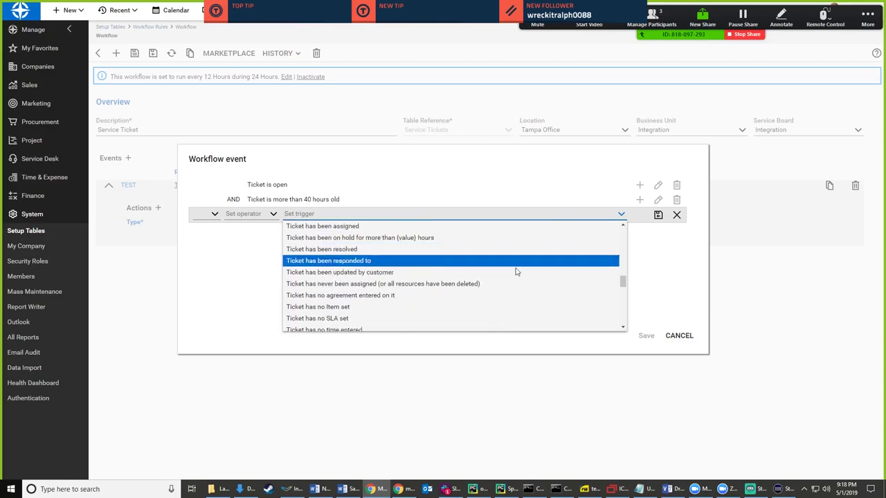
scroll(389, 263, down, 1)
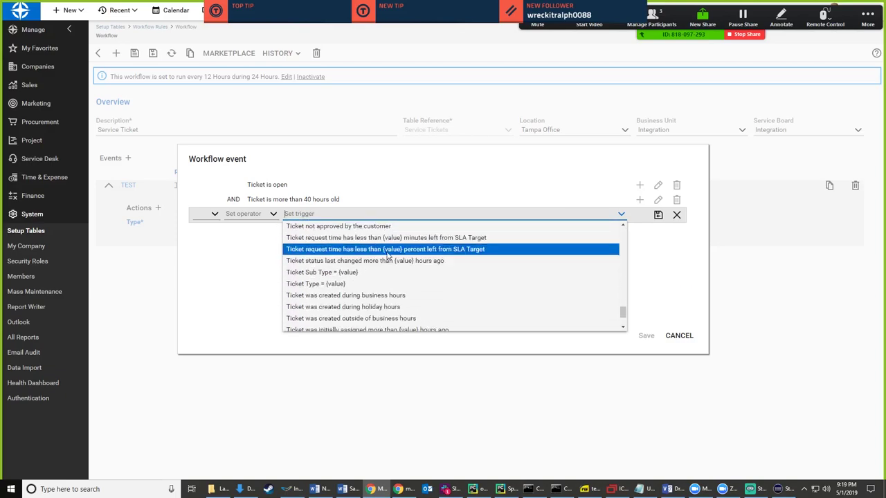
scroll(352, 265, up, 1)
scroll(350, 264, down, 1)
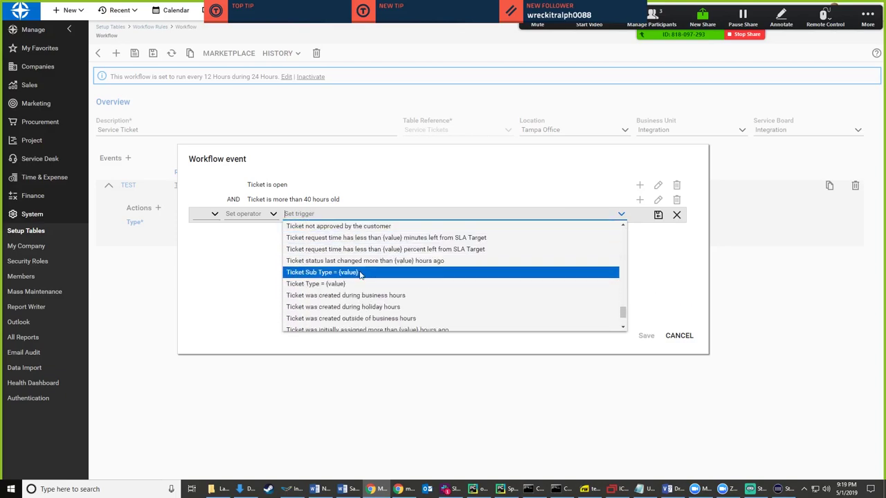
text(dtu)
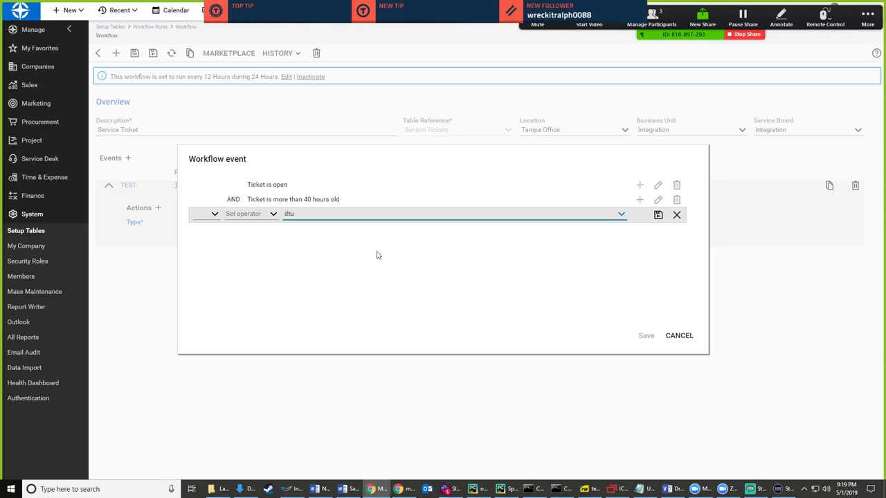
key(BackSpace)
key(BackSpace)
key(BackSpace)
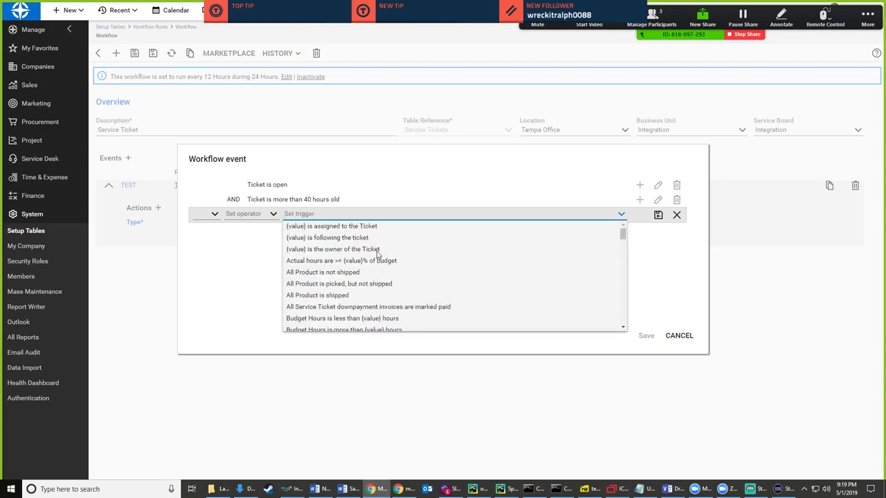
text(Stat)
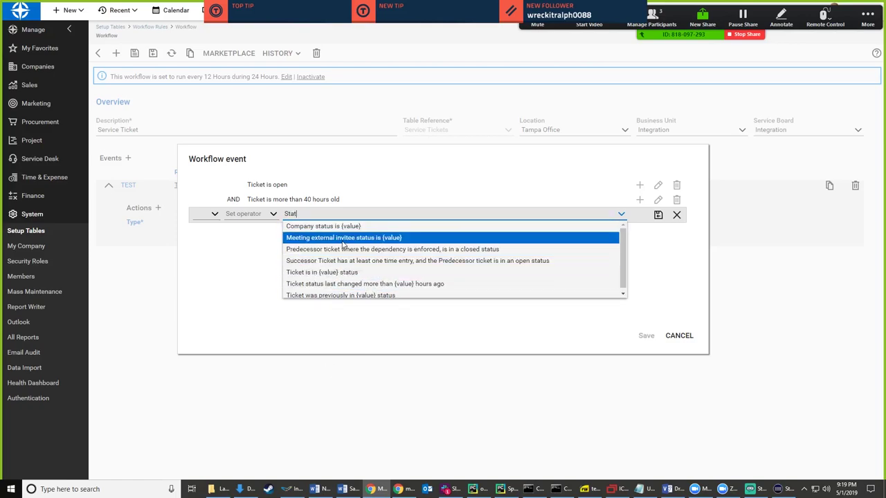
click(342, 274)
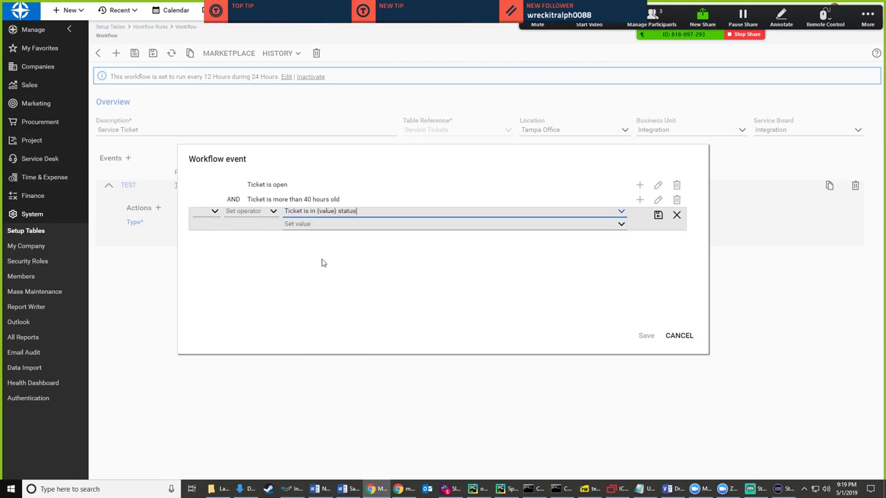
- Set the new condition's status value to Assigned (responded) and save the condition row
click(622, 227)
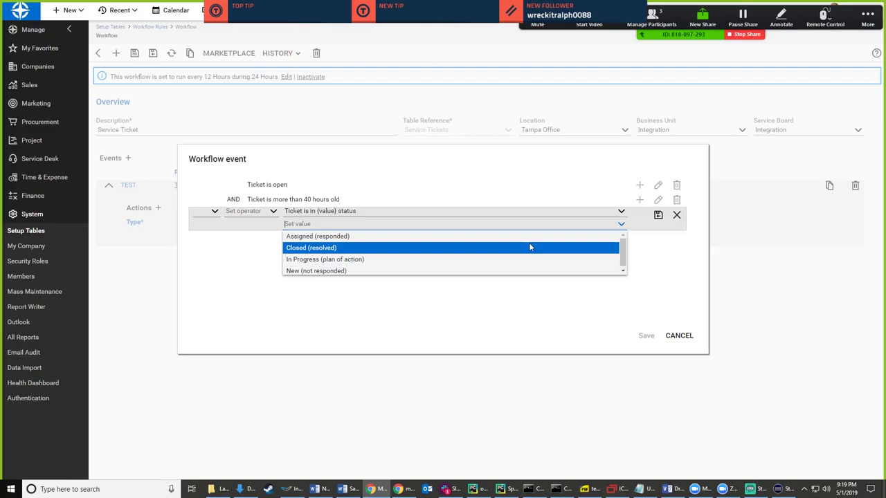
key(Up)
key(Return)
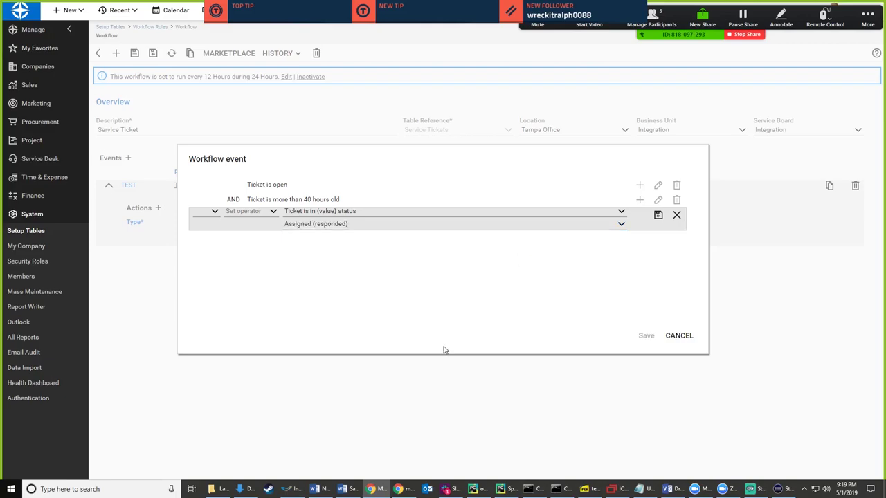
click(658, 215)
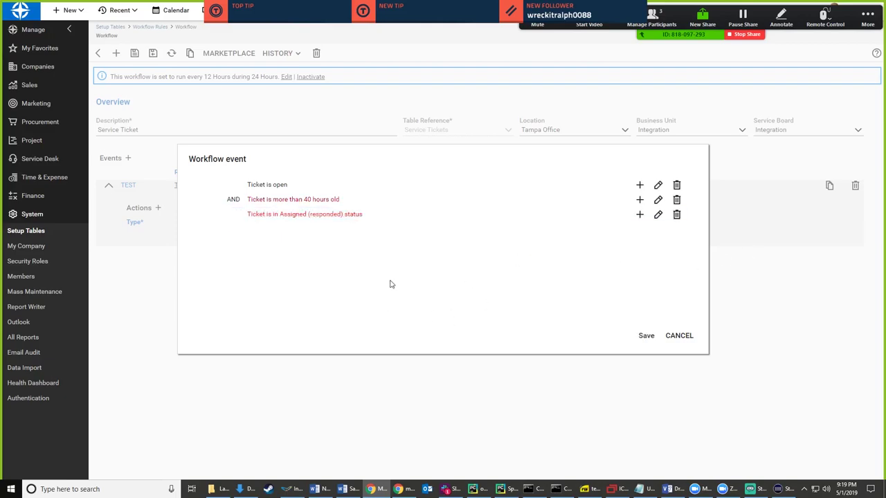
- Edit the Assigned (responded) status condition to use the AND operator and save its row
click(639, 214)
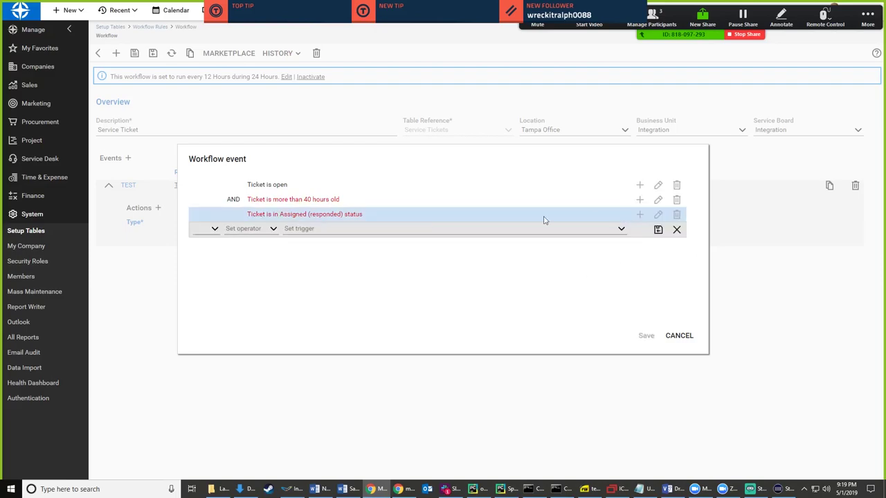
click(676, 229)
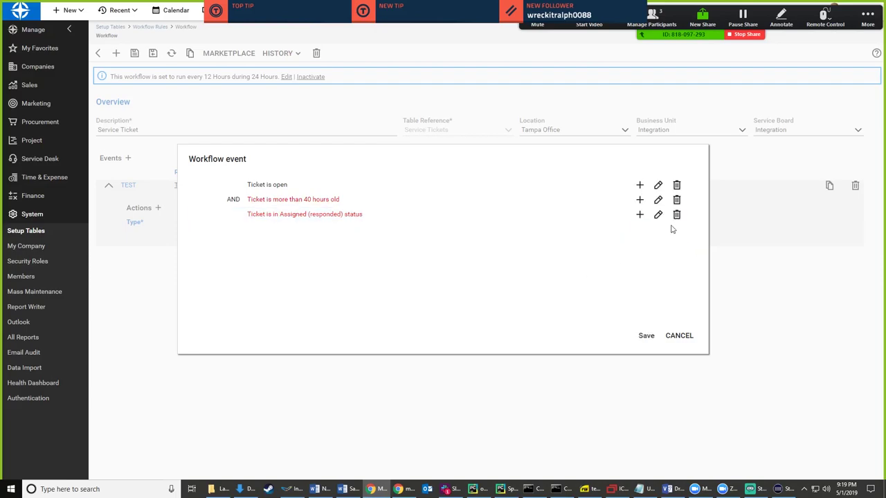
click(657, 215)
click(272, 213)
click(262, 225)
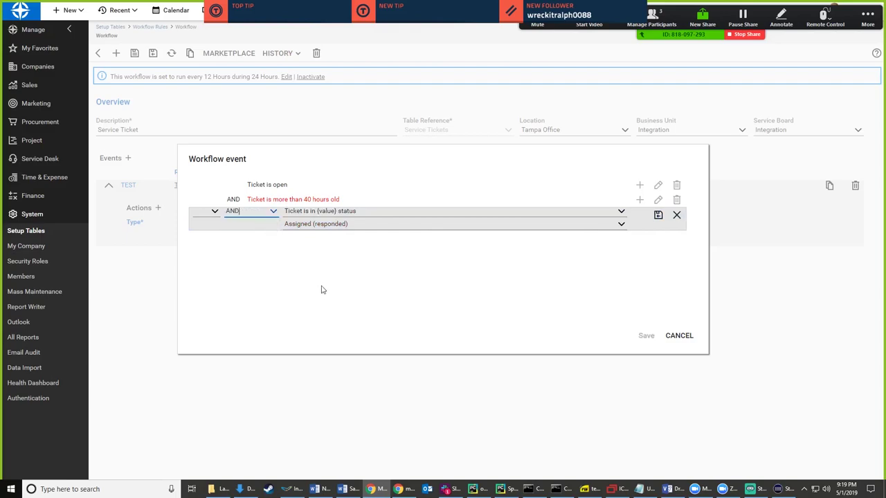
click(657, 215)
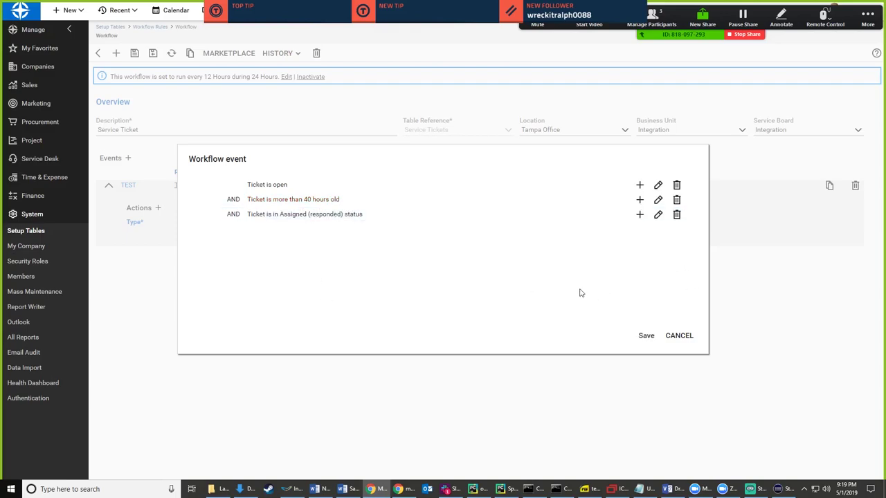
- Add a condition after the Assigned (responded) row using the OR operator and the trigger "Ticket is for Company: {value}"
click(637, 215)
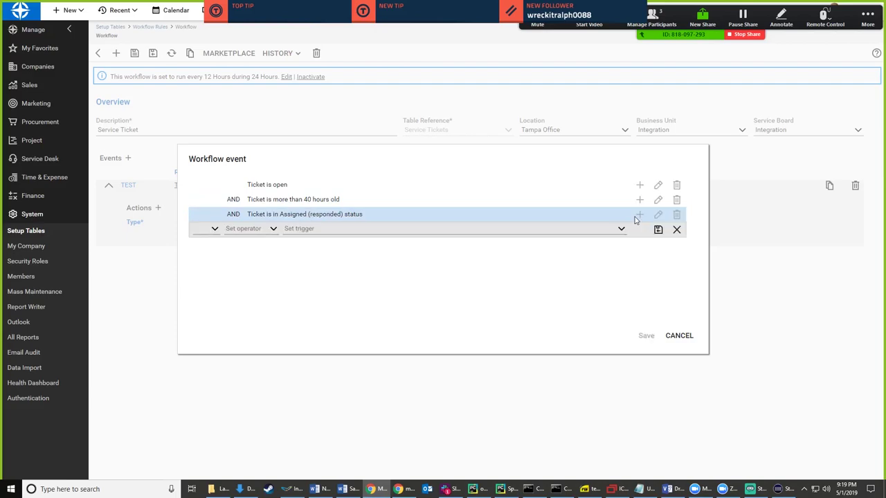
click(269, 231)
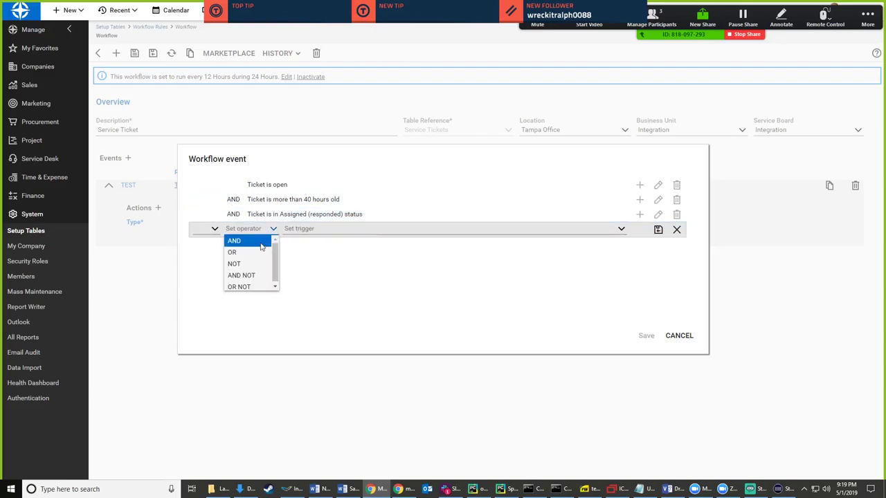
click(256, 252)
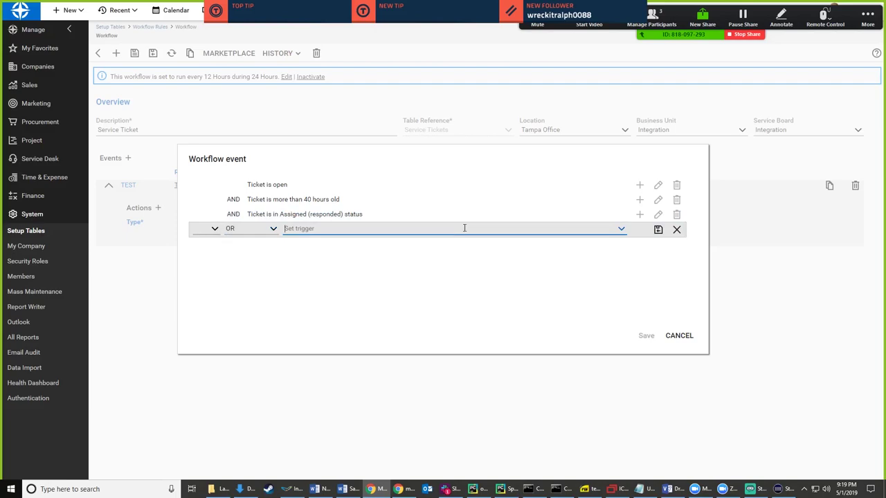
click(621, 228)
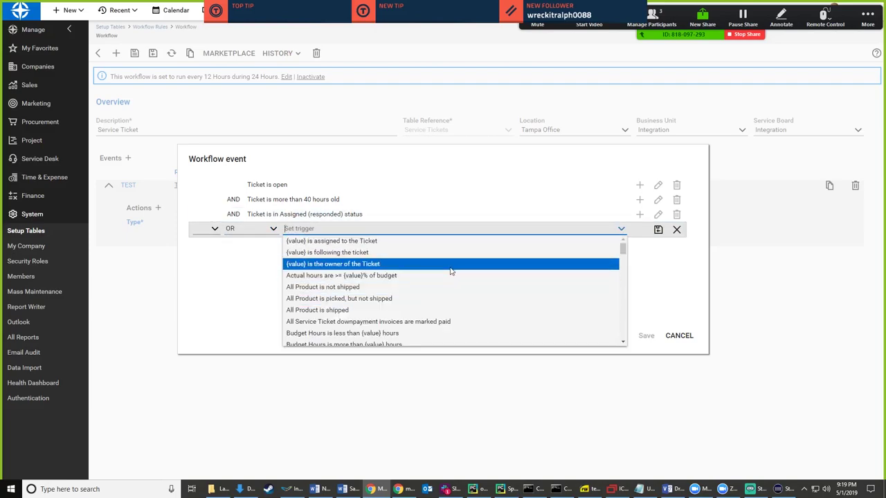
text(co)
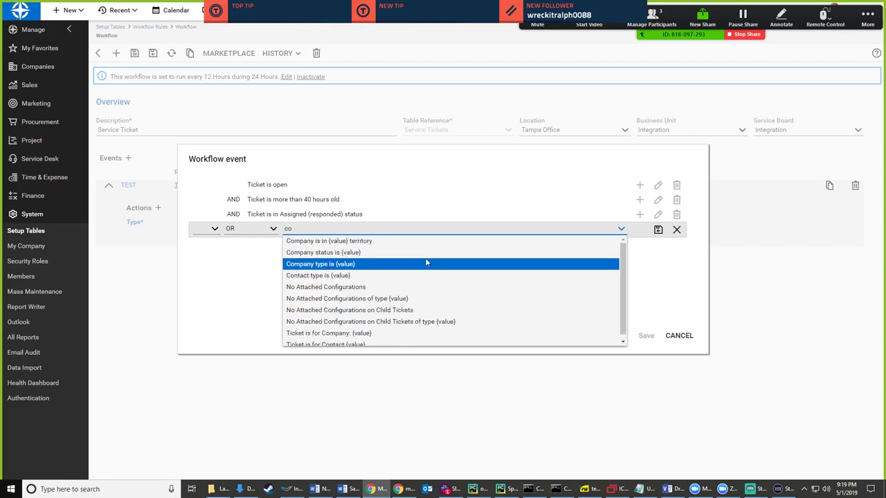
click(364, 330)
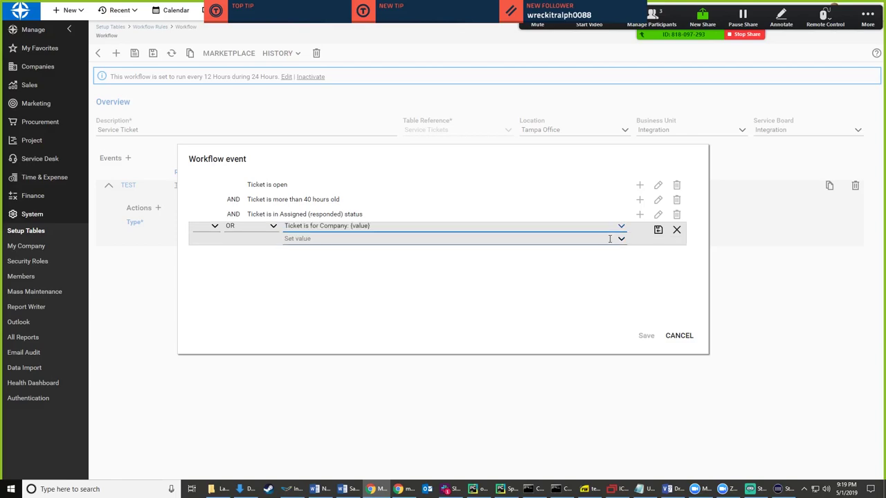
- Set the new condition's company to Blue Light, Co., and save the condition row and the workflow event
click(621, 238)
click(567, 262)
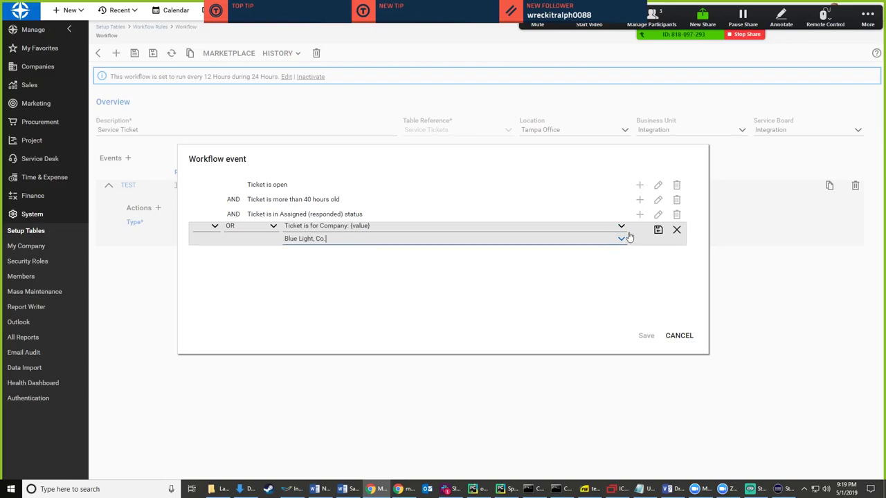
click(657, 230)
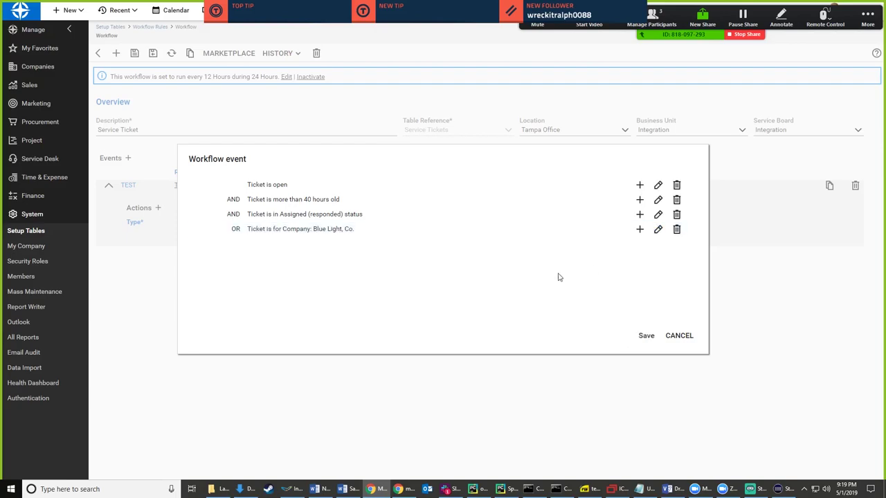
click(646, 336)
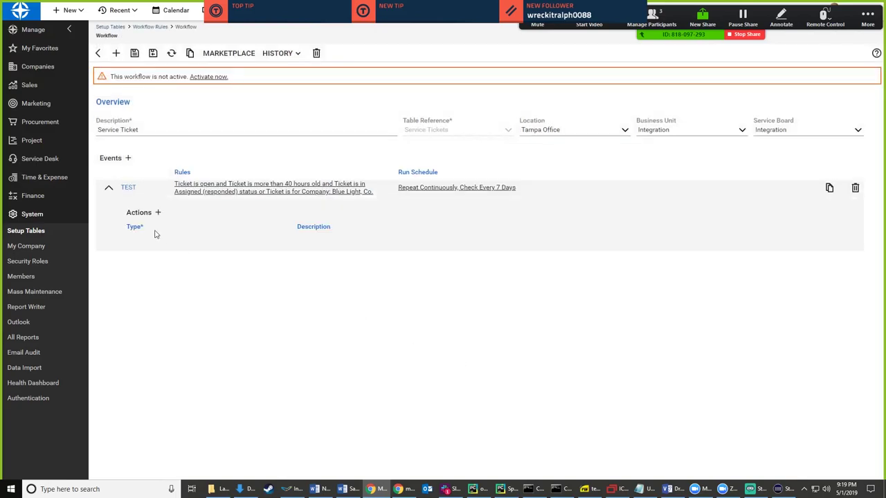
- Test the TEST event against existing tickets without viewing the results, and review its rule conditions without changing them
click(128, 188)
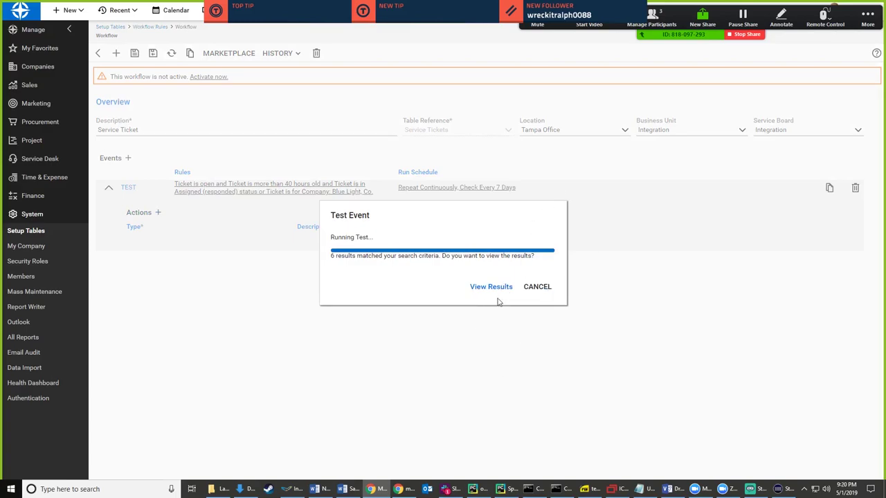
click(534, 288)
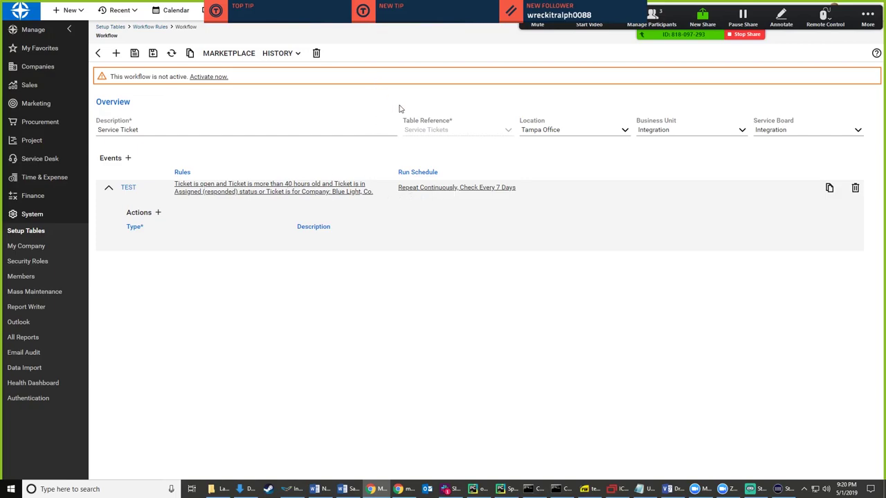
click(321, 187)
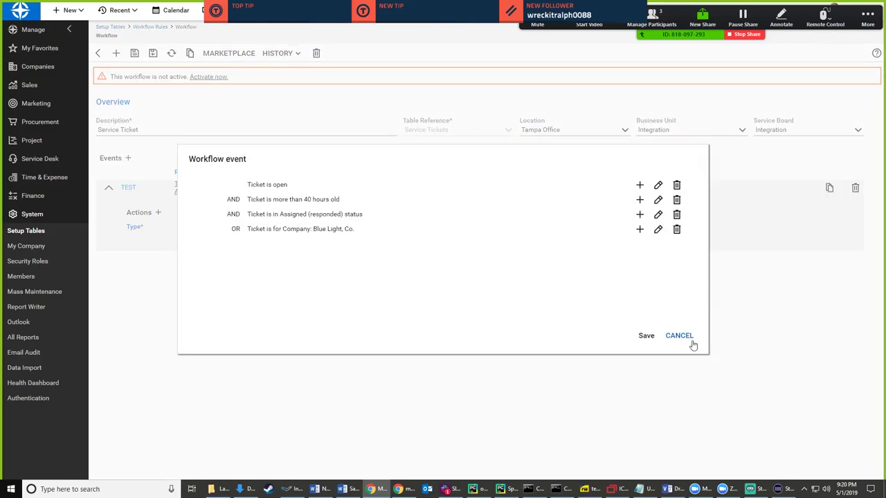
click(690, 340)
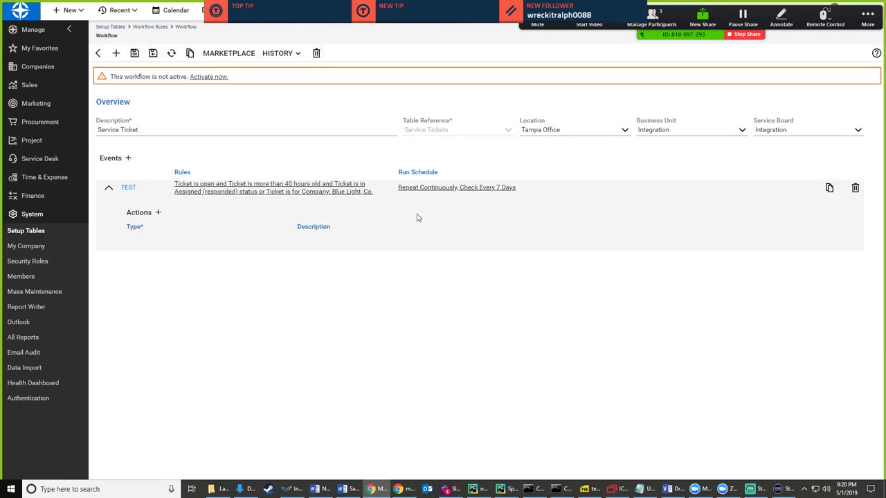
- Open the TEST event's run schedule and compare the settings offered by the Continuously, Multiple Times and Once frequencies
click(449, 188)
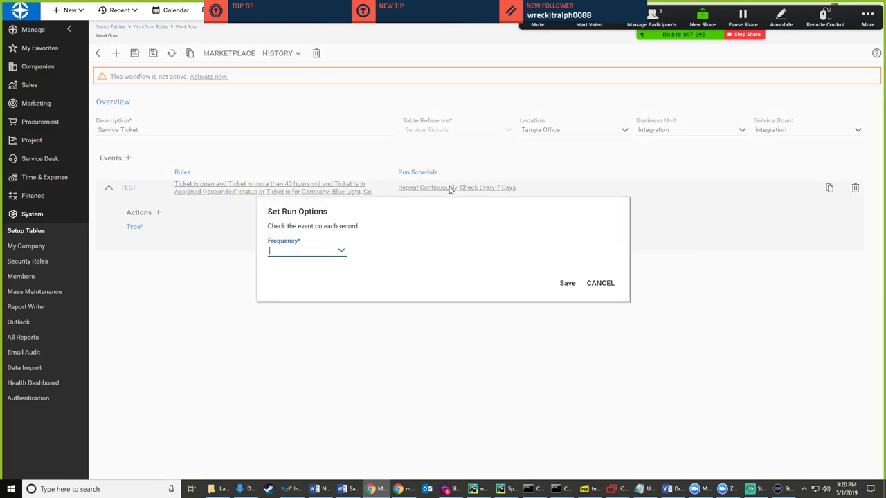
click(340, 253)
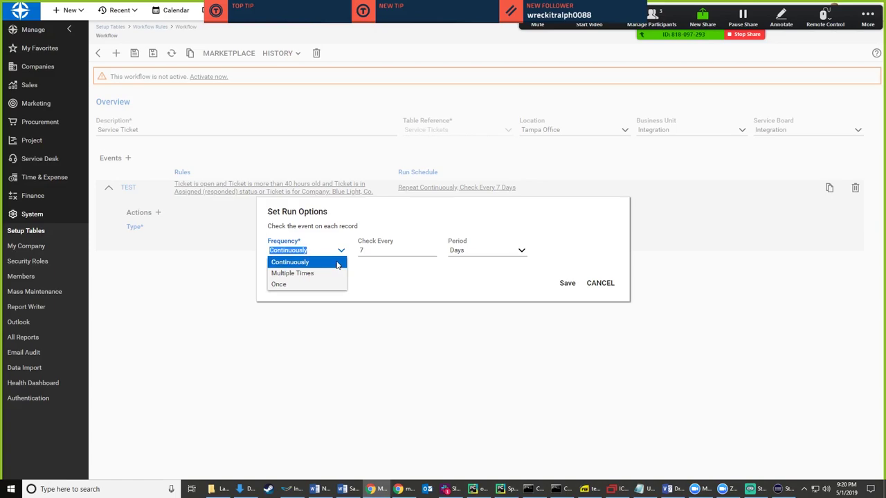
click(356, 284)
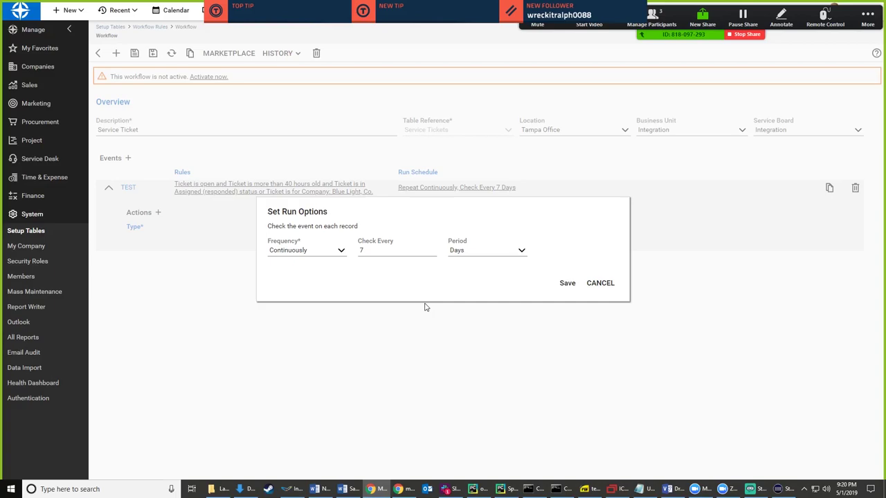
click(341, 252)
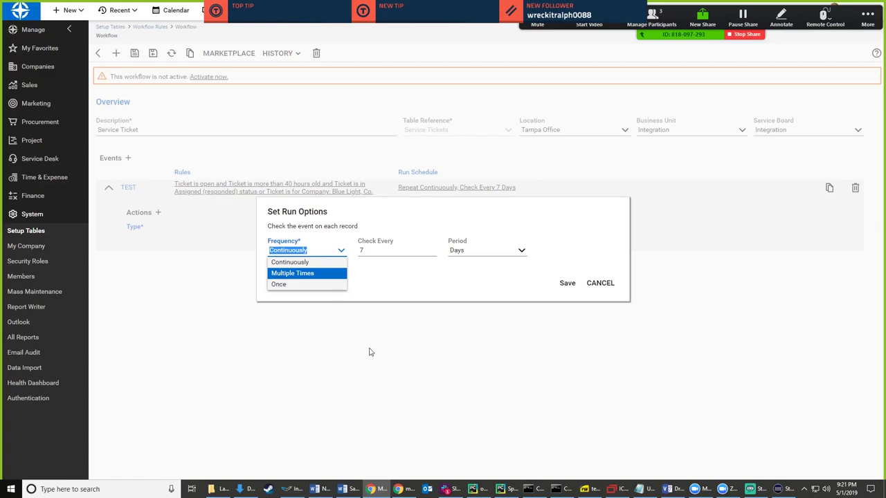
click(337, 285)
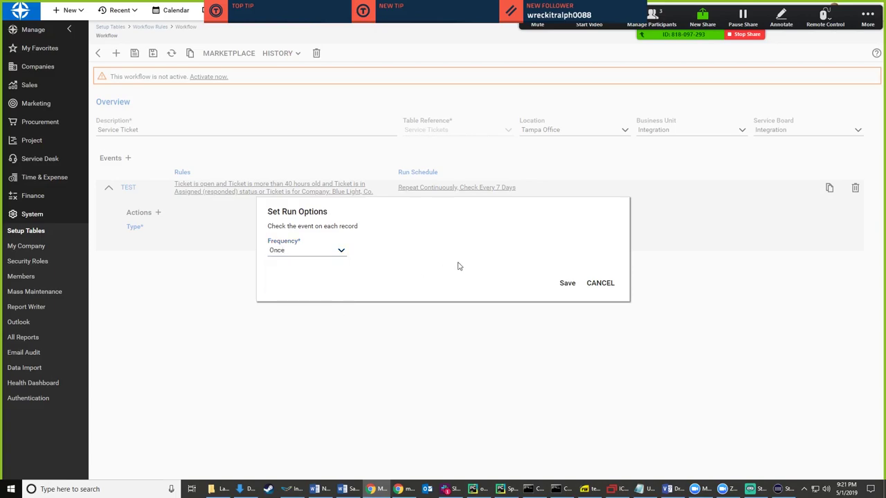
click(341, 253)
click(332, 272)
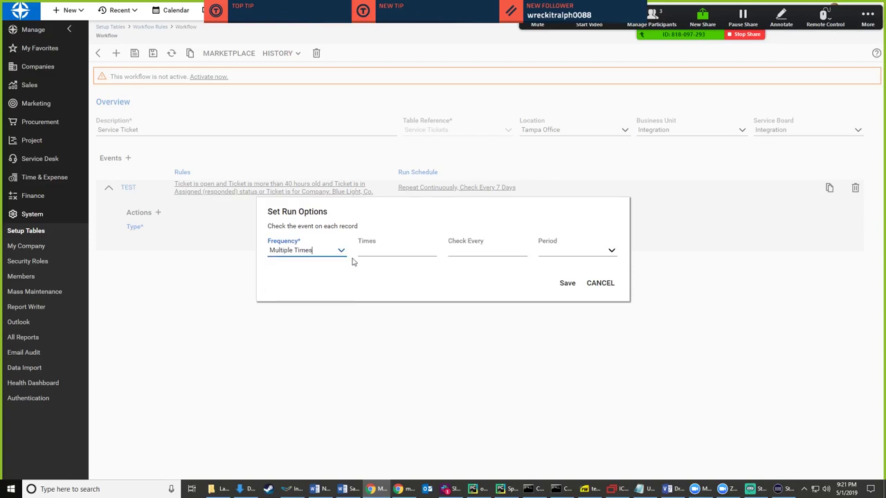
click(341, 254)
click(337, 284)
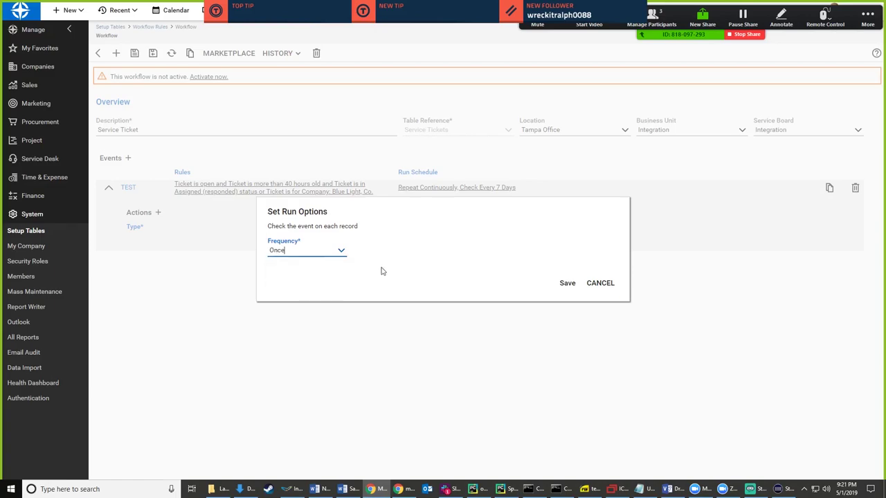
click(346, 253)
click(336, 262)
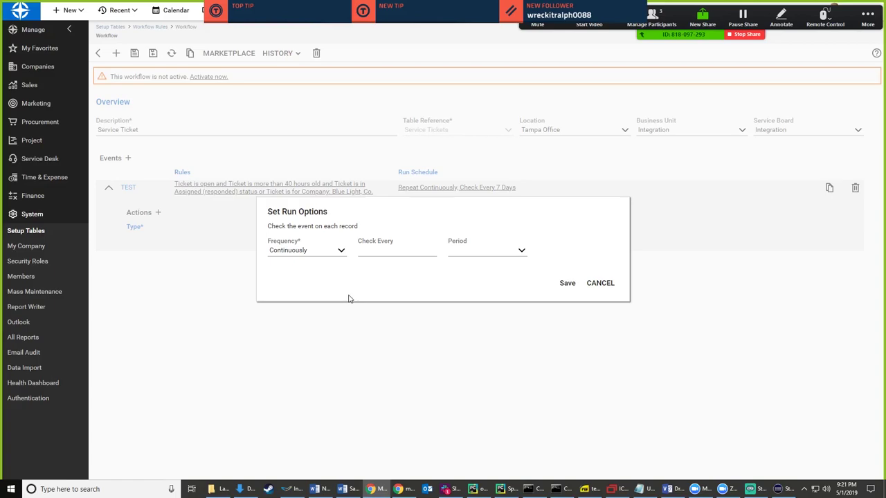
click(338, 253)
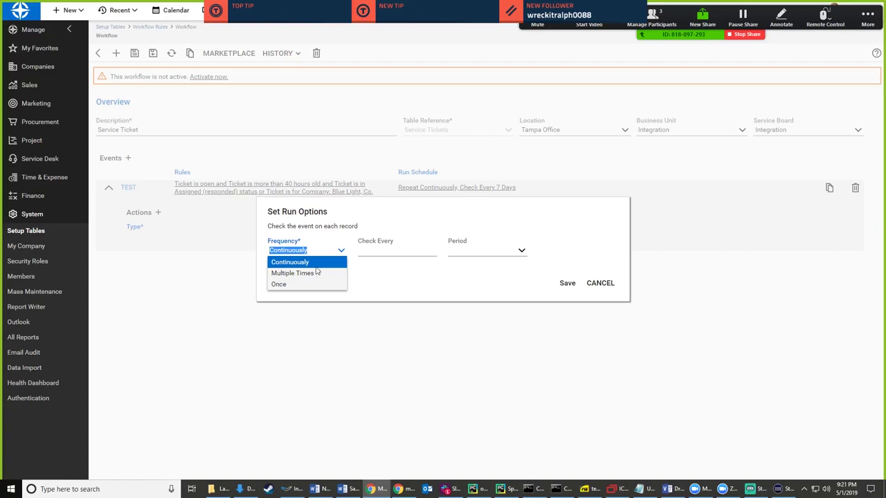
click(300, 285)
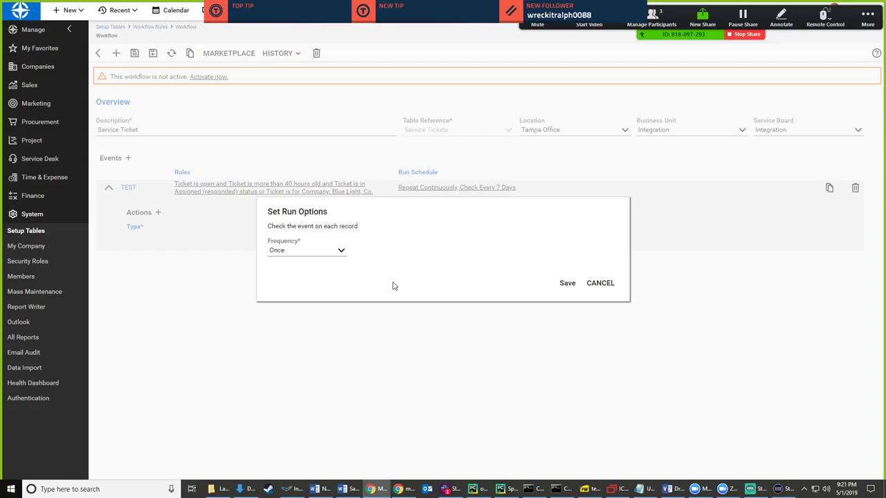
- Set the run frequency to Continuously with a check every 1 and the period in Minutes
click(341, 250)
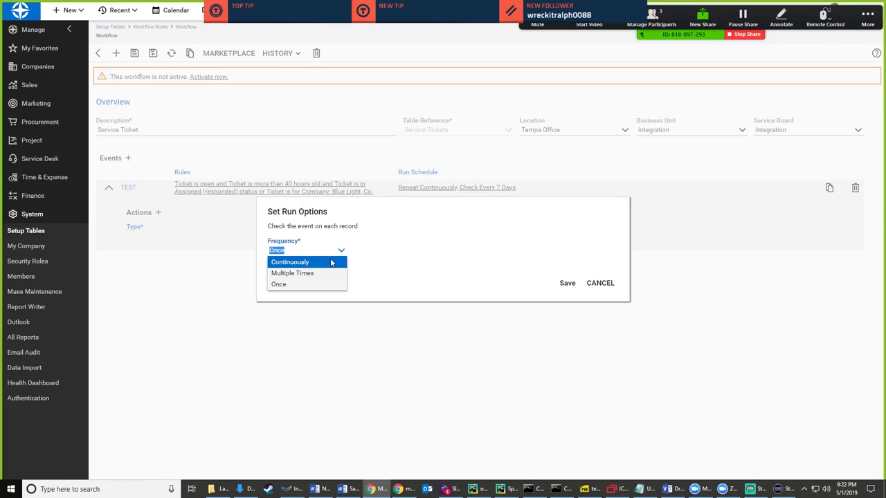
click(331, 262)
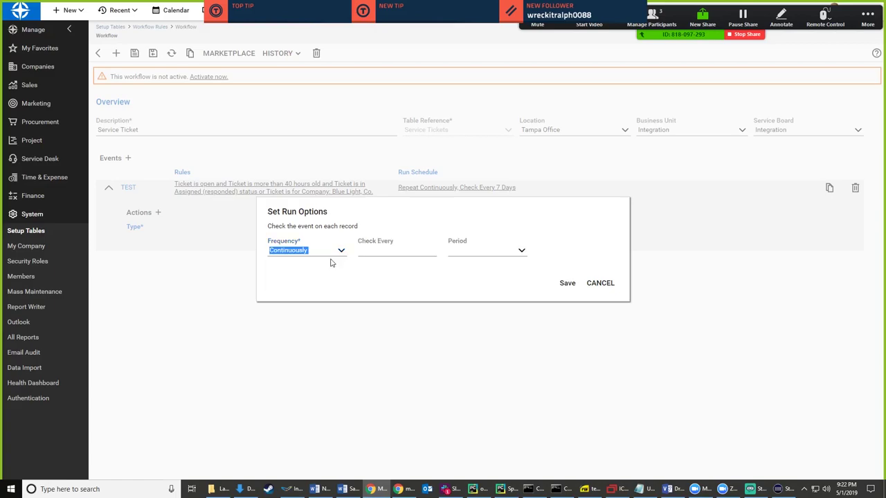
click(418, 253)
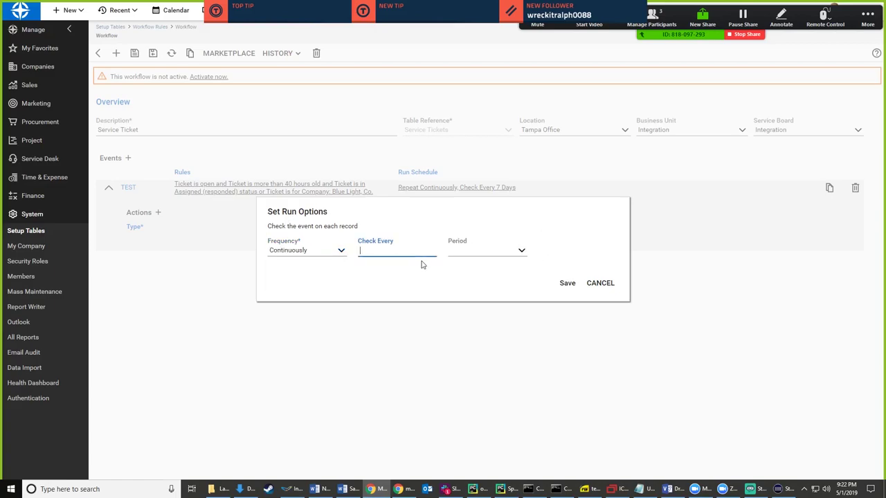
text(1)
click(522, 253)
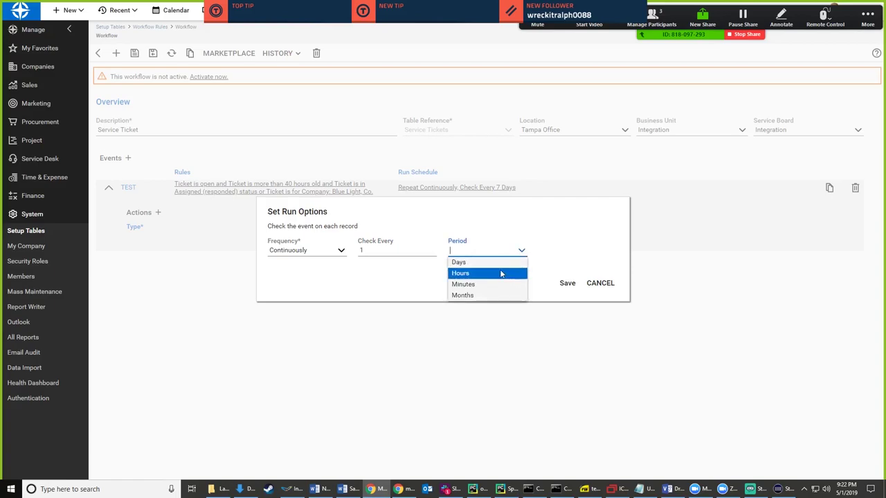
click(500, 280)
- Set the run schedule's check interval to 5, keeping the period in Minutes
double_click(410, 254)
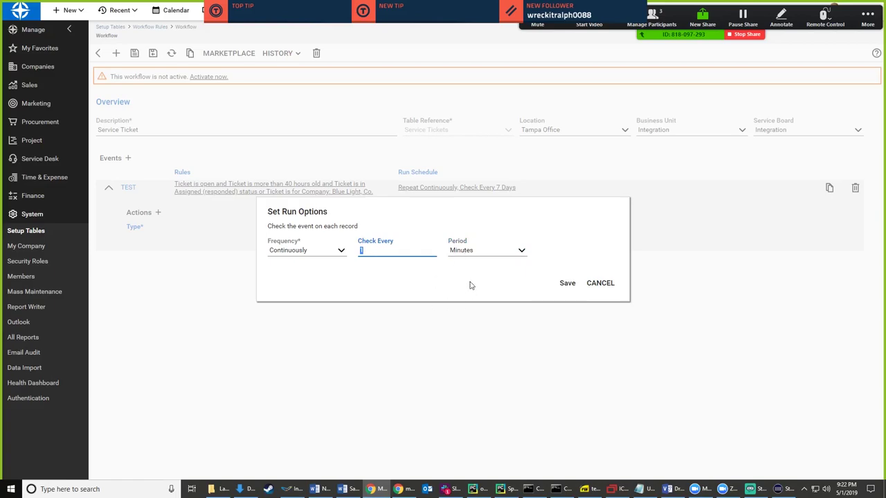
click(524, 253)
click(551, 239)
double_click(401, 249)
text(5)
click(320, 280)
- Set the run schedule to check every 15 Hours and save the run options
double_click(387, 251)
text(15)
click(521, 254)
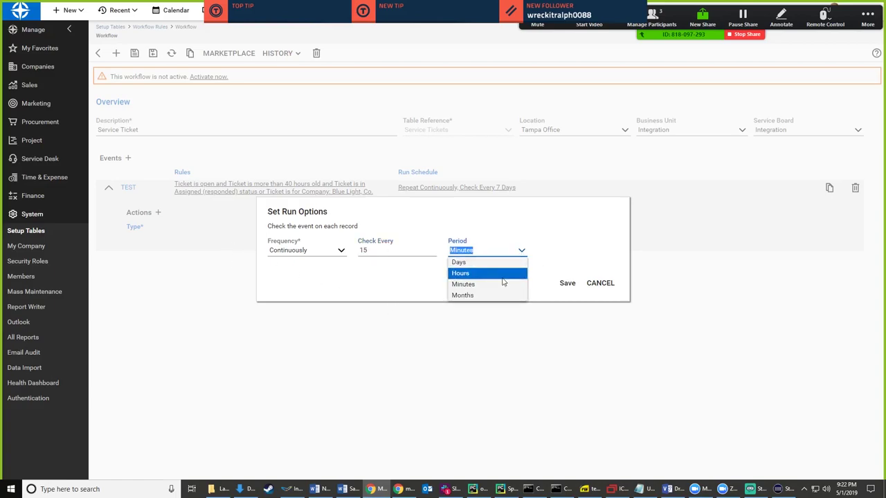
click(499, 273)
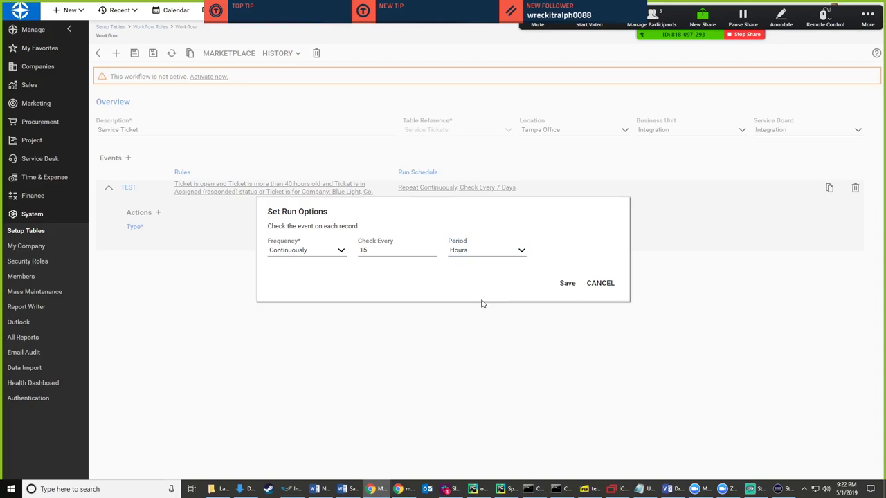
click(566, 285)
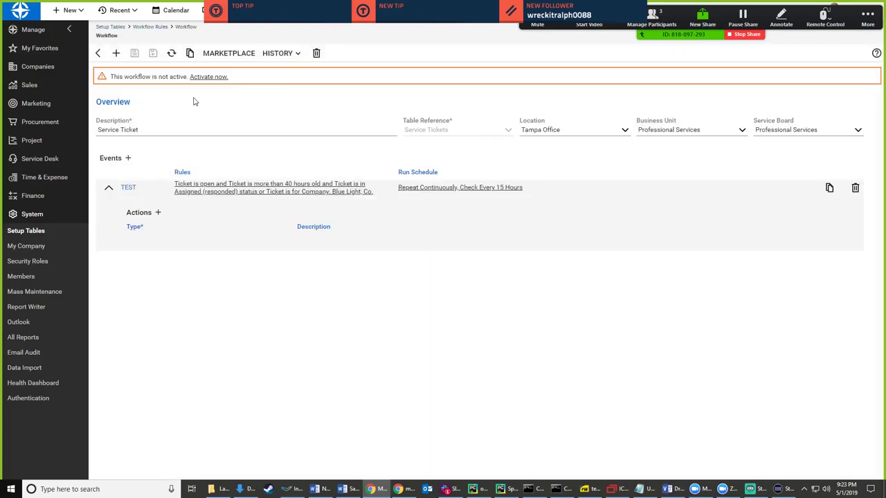
- Look at the TEST event's new action dialog and its run options, closing both without changes
click(156, 213)
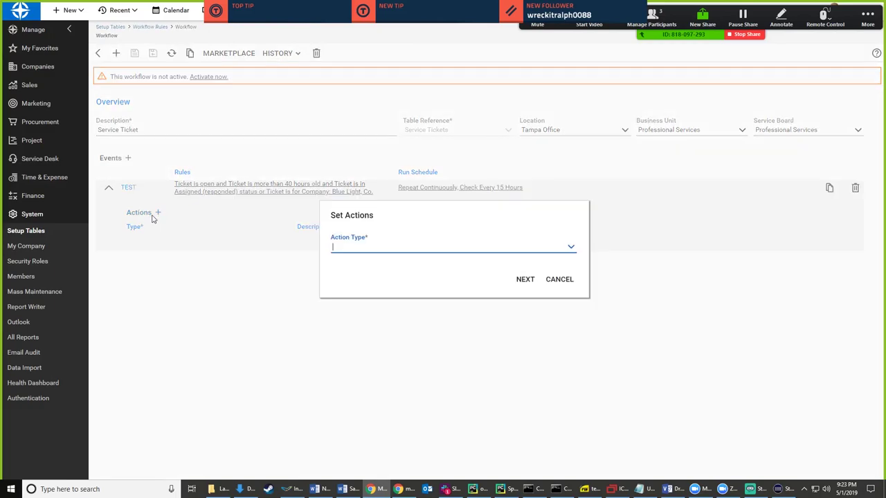
click(559, 279)
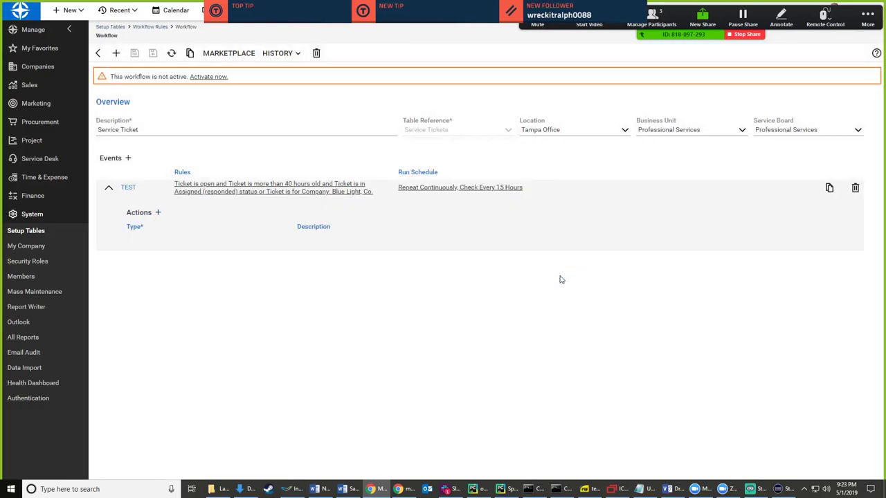
click(471, 192)
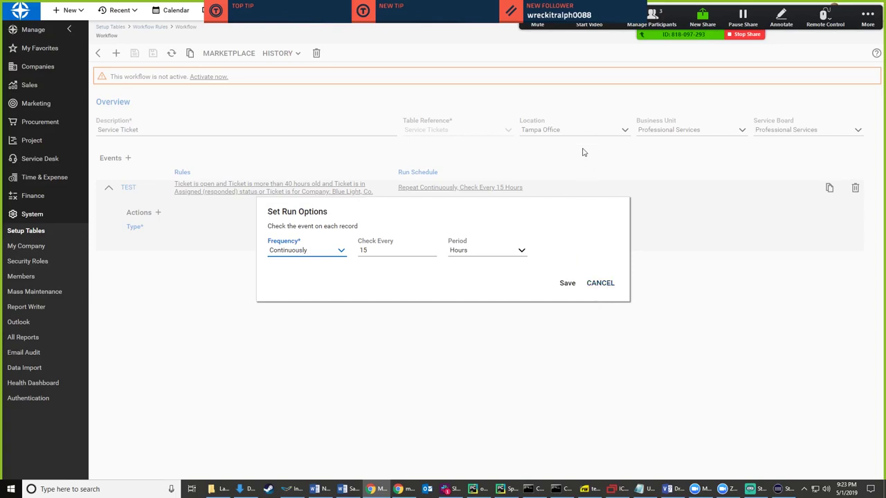
click(599, 283)
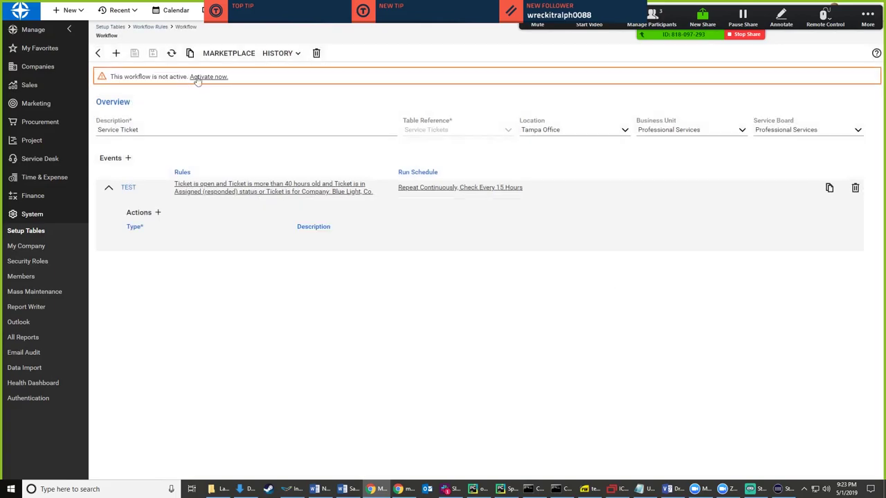
- Review the workflow's activation settings, the TEST event's run options and its new action dialog, closing each without changes
click(223, 76)
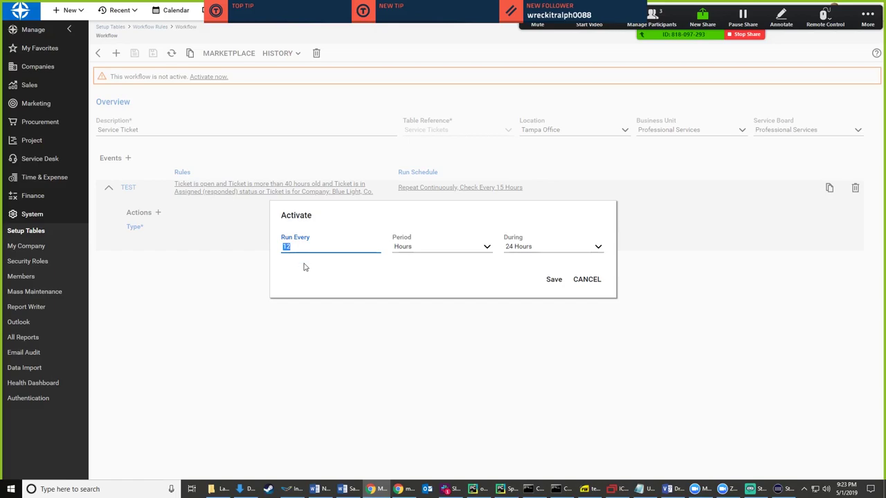
click(578, 283)
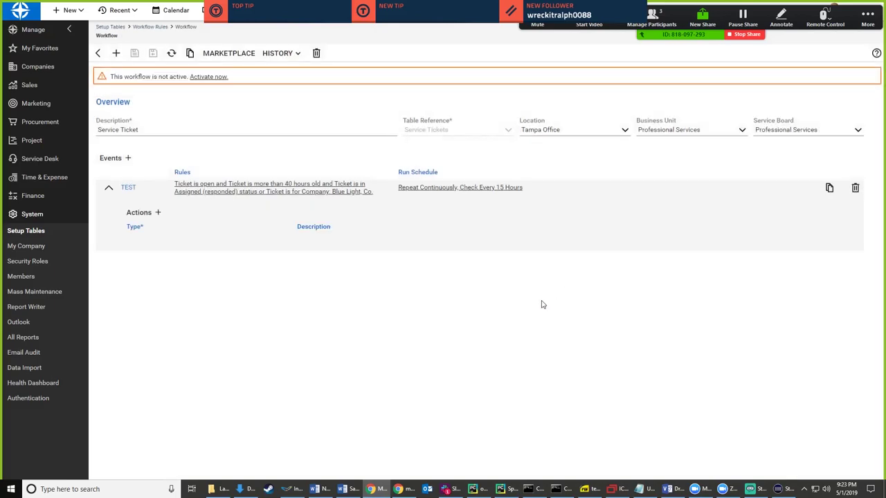
click(462, 189)
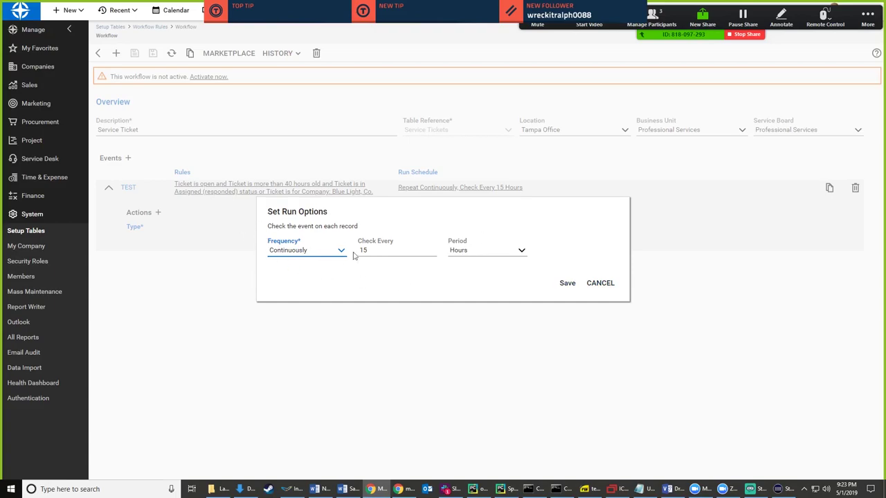
click(605, 283)
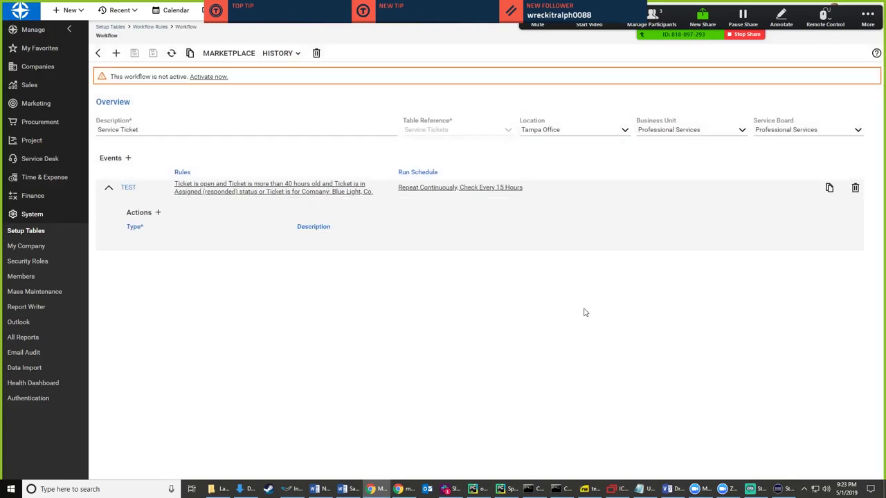
click(155, 213)
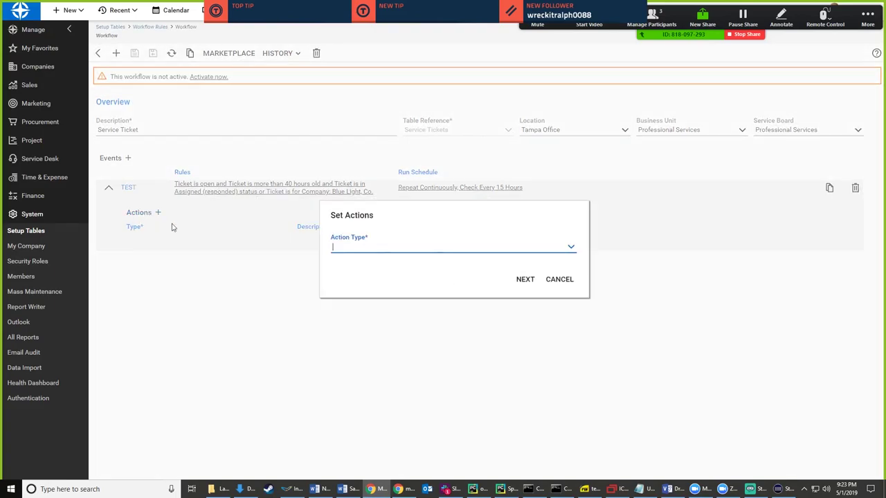
click(557, 279)
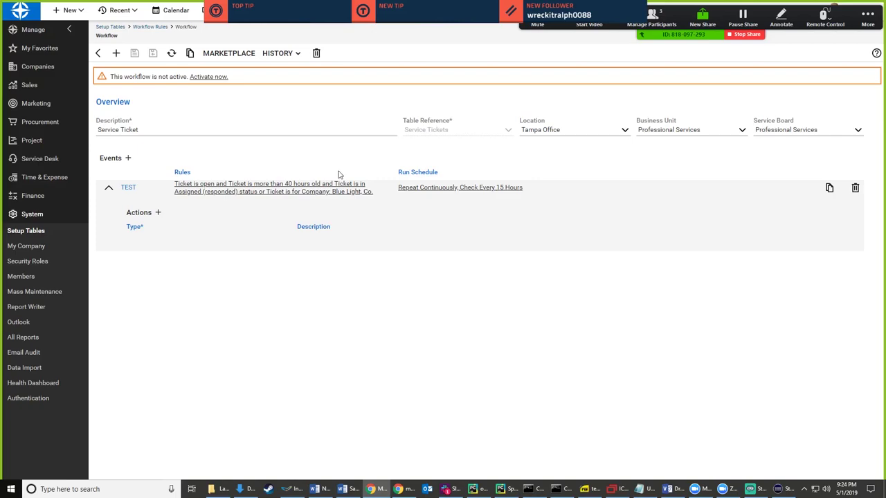
click(157, 212)
click(568, 283)
- Try to activate the workflow to run every 12 Hours during 24 Hours, and close the activation dialog
click(207, 76)
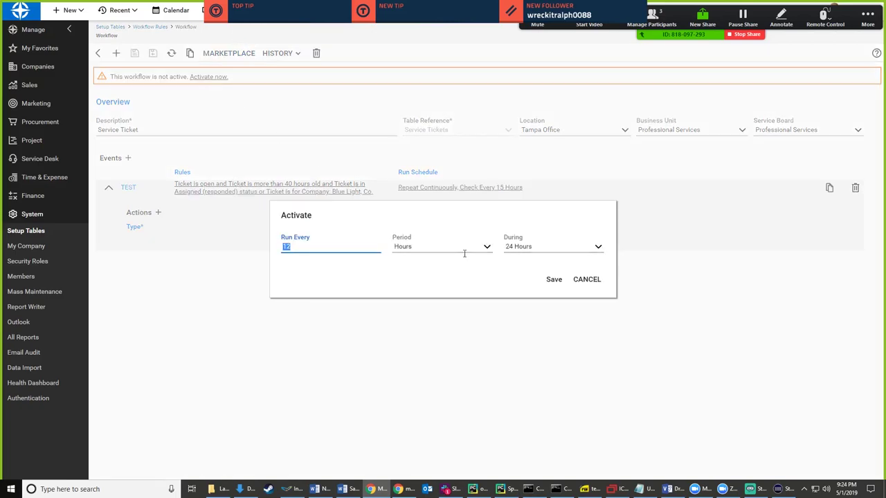
click(558, 289)
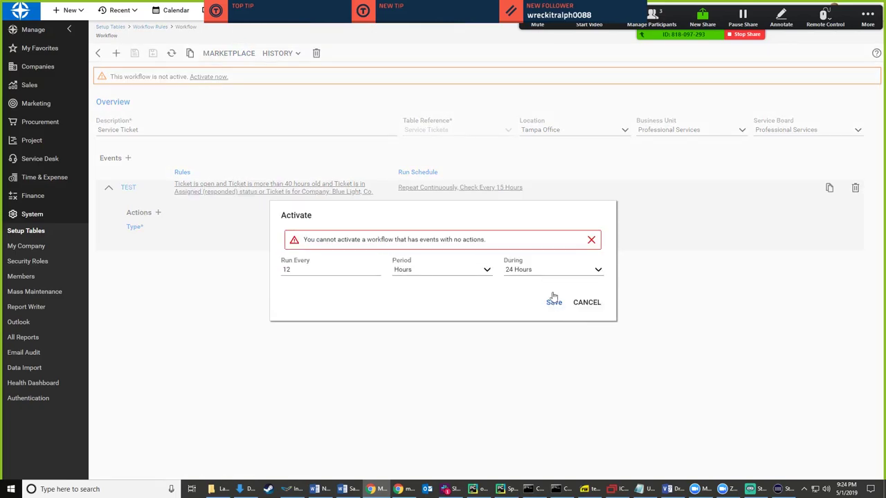
click(596, 303)
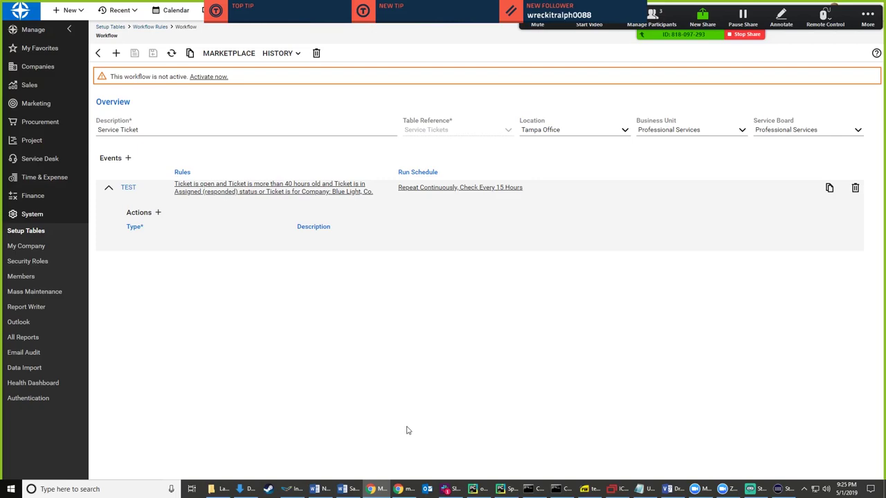
- Check the workflow's activation settings again and close them without saving
click(440, 491)
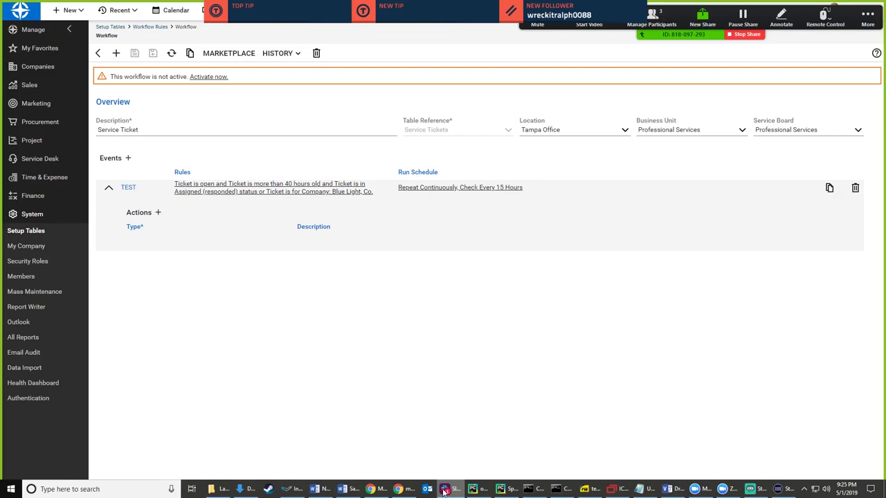
click(444, 491)
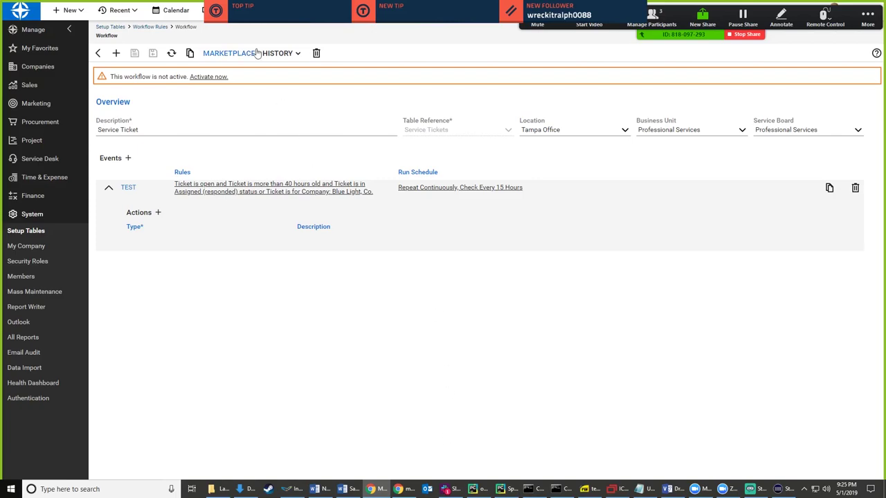
click(210, 77)
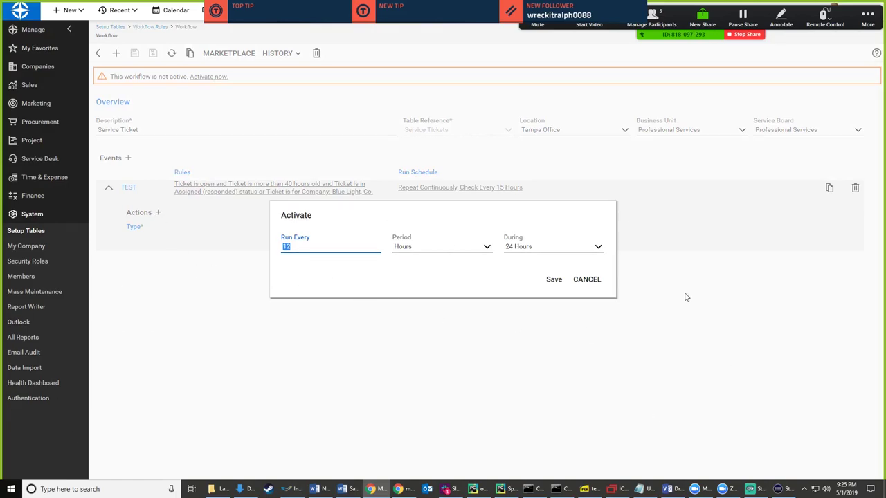
click(596, 280)
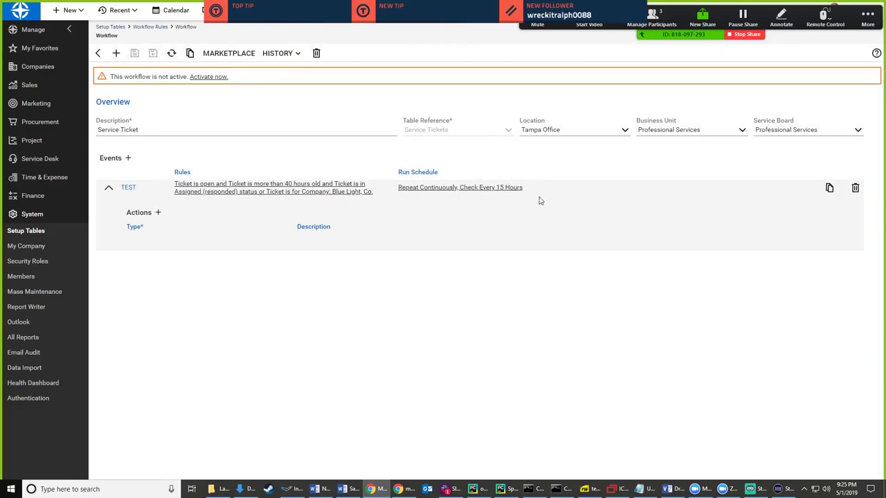
- Set the TEST event's run frequency to Multiple Times, with 3 times and a check every 3 Days, and save
click(517, 191)
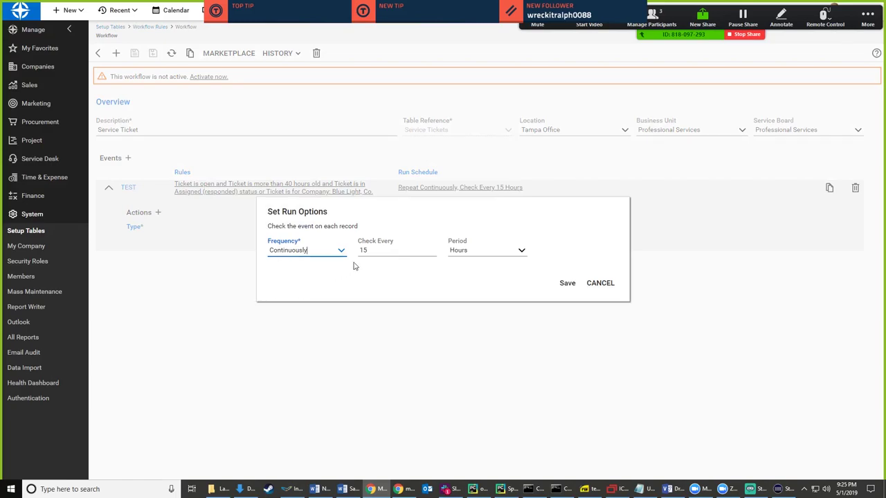
double_click(370, 250)
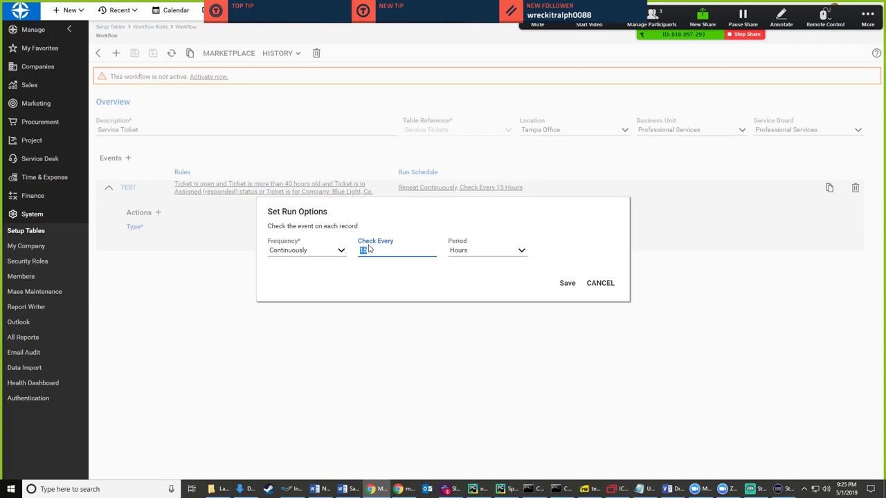
click(341, 251)
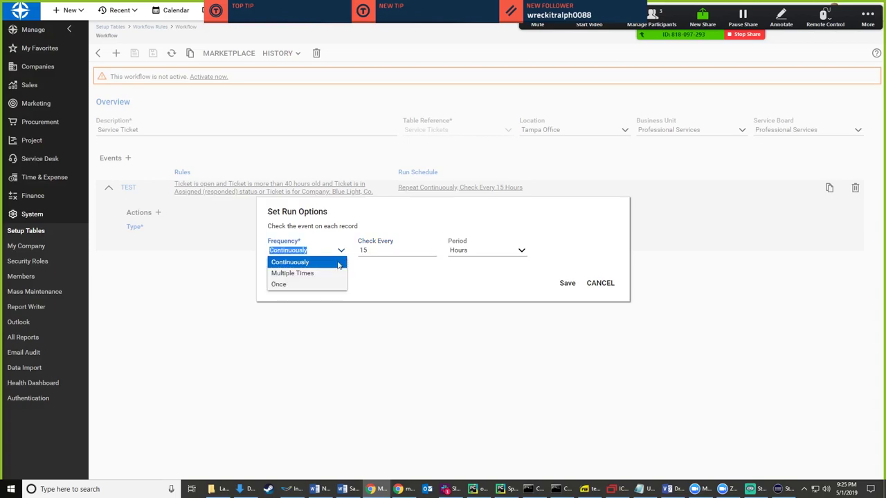
click(326, 274)
click(434, 249)
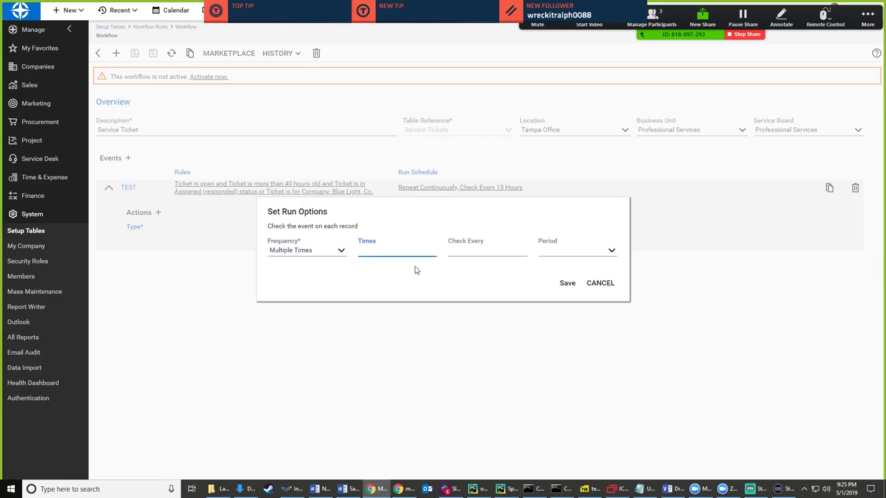
text(3)
key(Tab)
text(3)
click(607, 254)
click(603, 259)
click(565, 284)
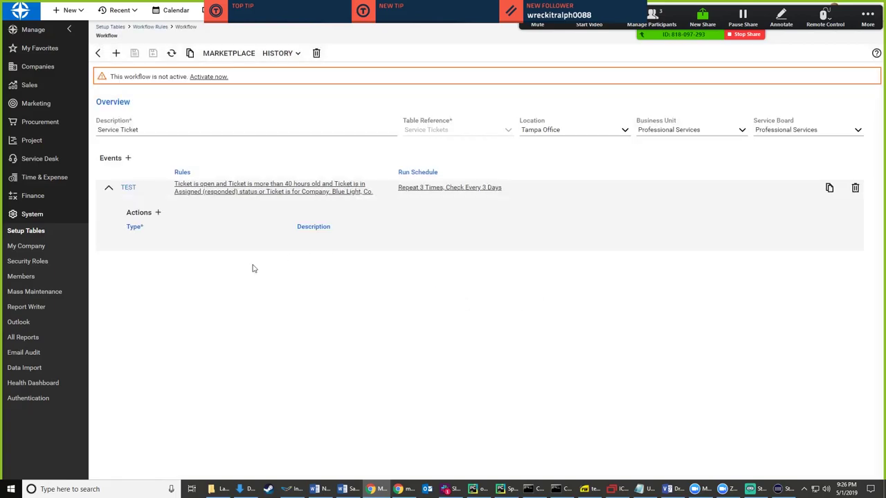
- Start a new action for the TEST event, look through the action types and choose Change Board
click(157, 214)
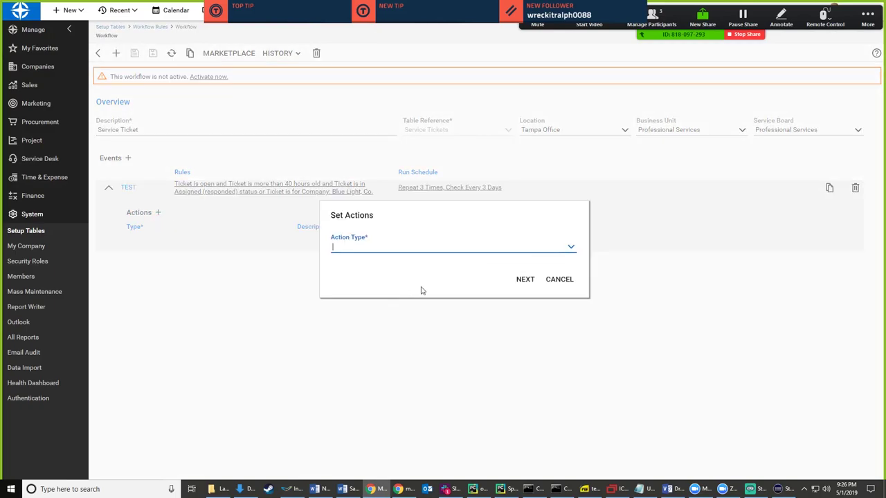
click(571, 248)
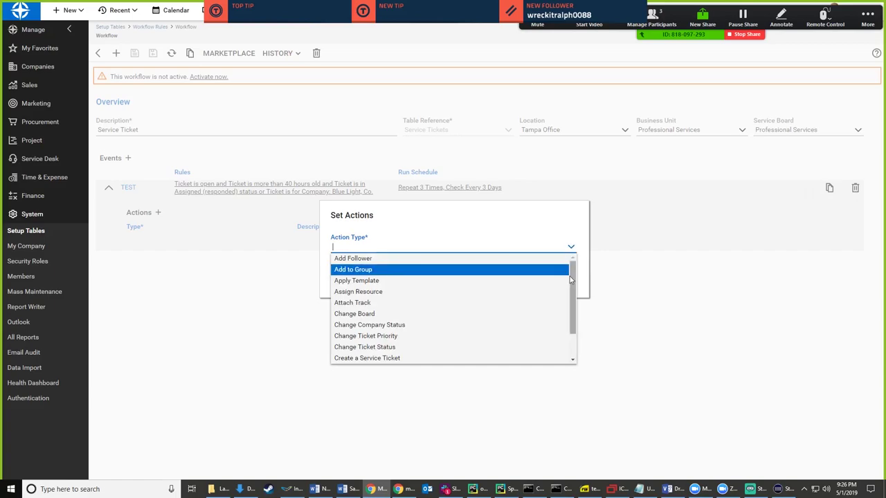
mouse_move(569, 276)
mouse_down()
mouse_move(573, 316)
mouse_move(566, 271)
mouse_up()
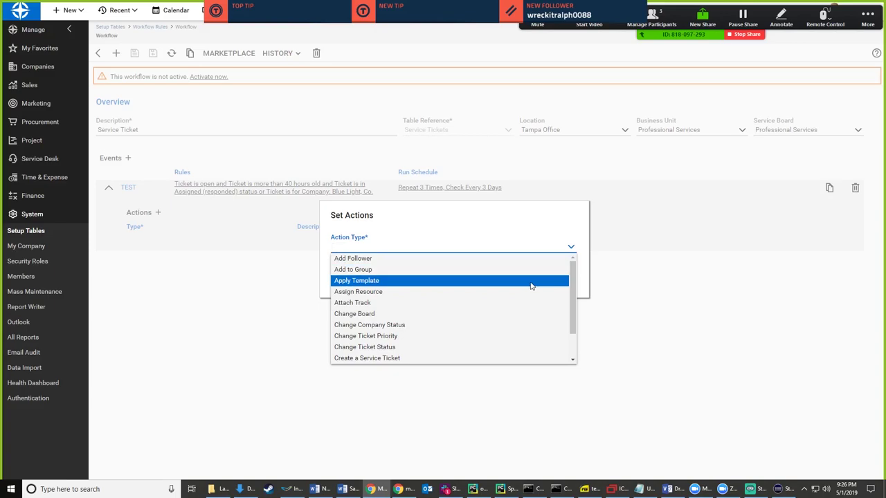
scroll(532, 286, down, 1)
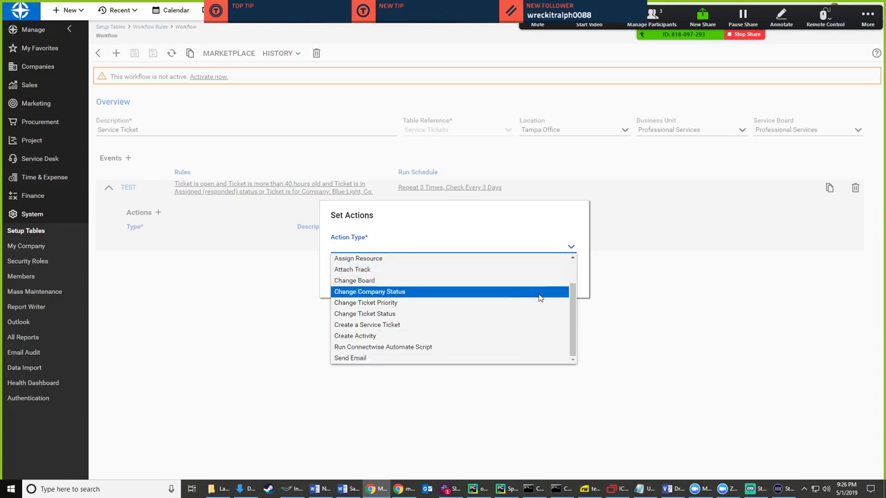
scroll(518, 294, up, 1)
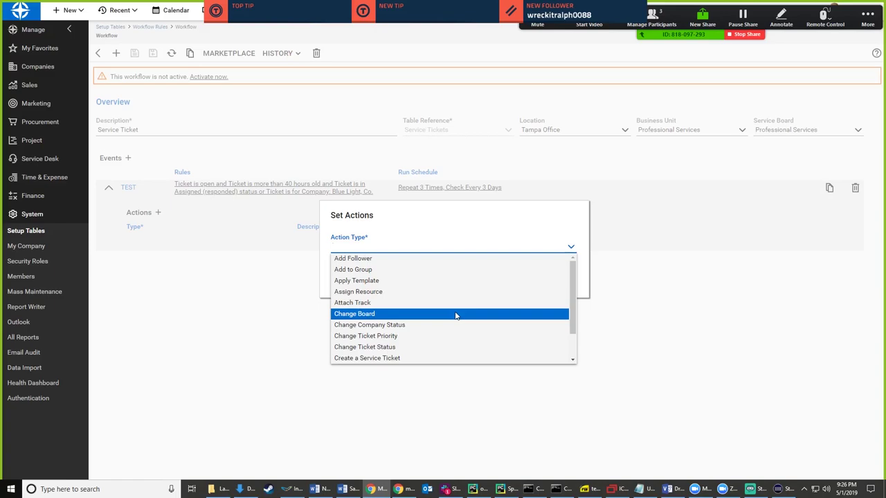
click(455, 316)
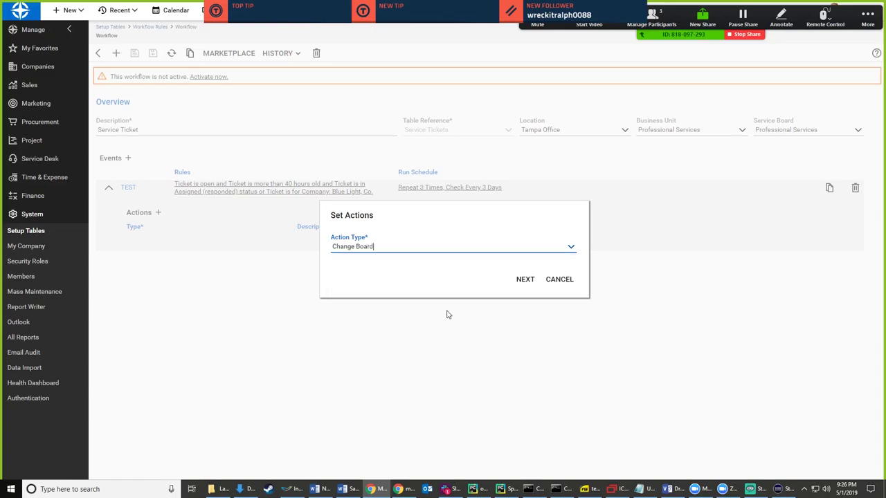
click(530, 280)
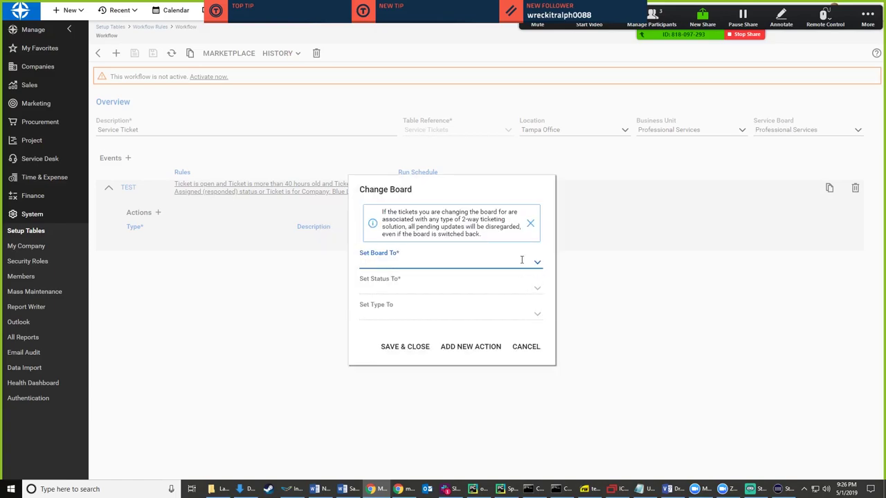
- Set the board to Professional Services, status to Closed (resolved) and type to Break-fix, saving the action and starting another
click(537, 264)
click(464, 282)
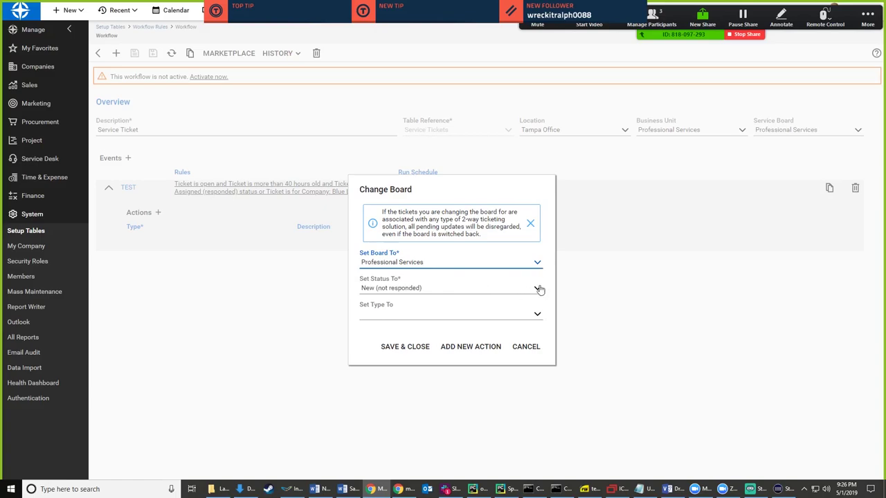
click(538, 287)
click(477, 312)
click(538, 316)
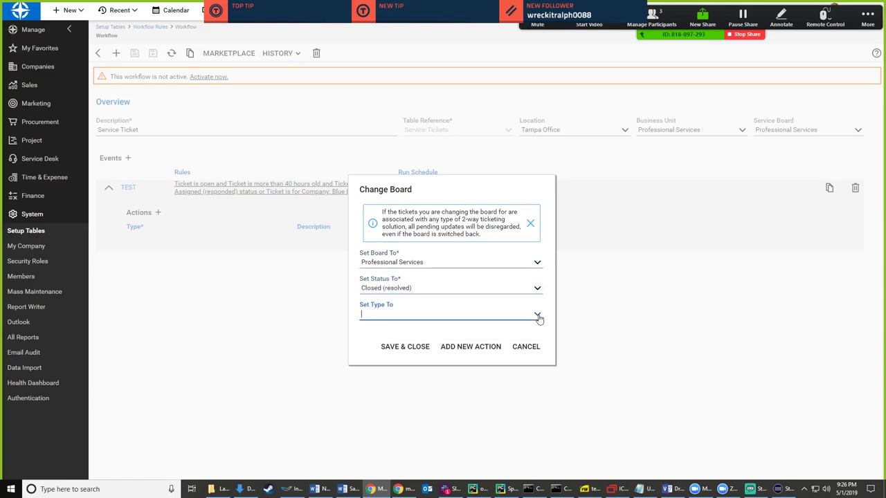
click(509, 325)
click(468, 348)
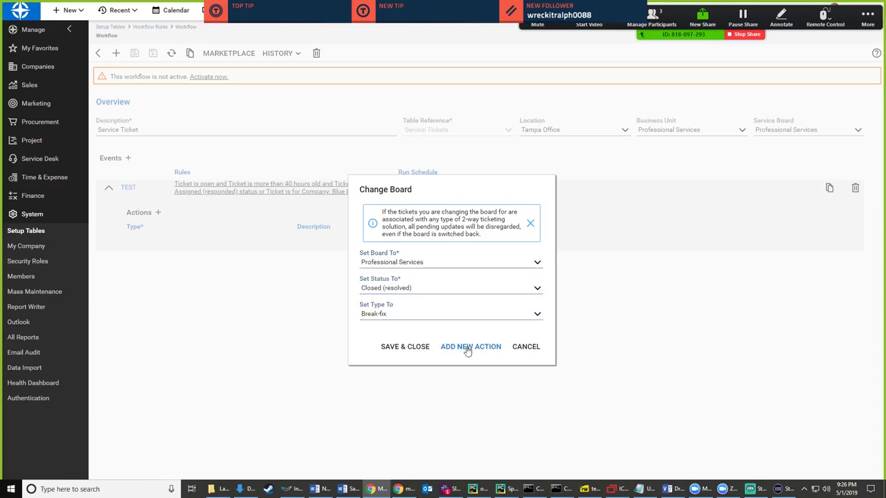
- Choose Assign Resource as the next action type and assign it to a Specific Member, Training Admin2
click(572, 248)
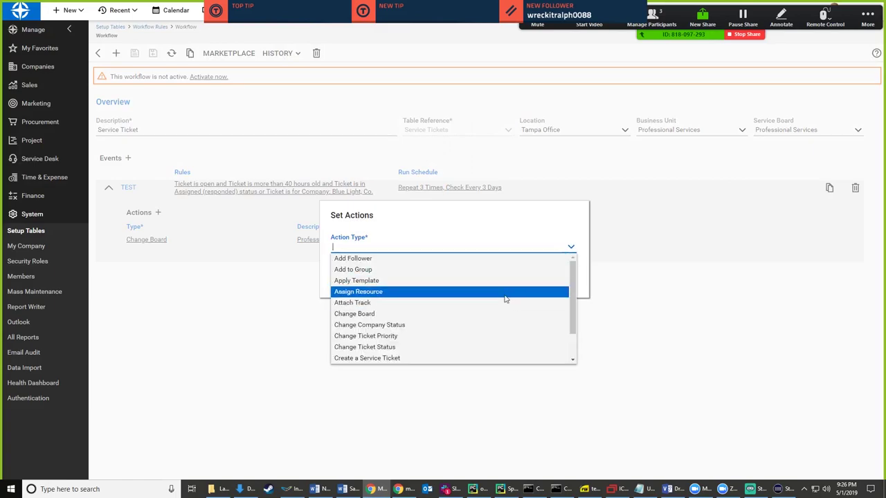
click(504, 292)
click(538, 278)
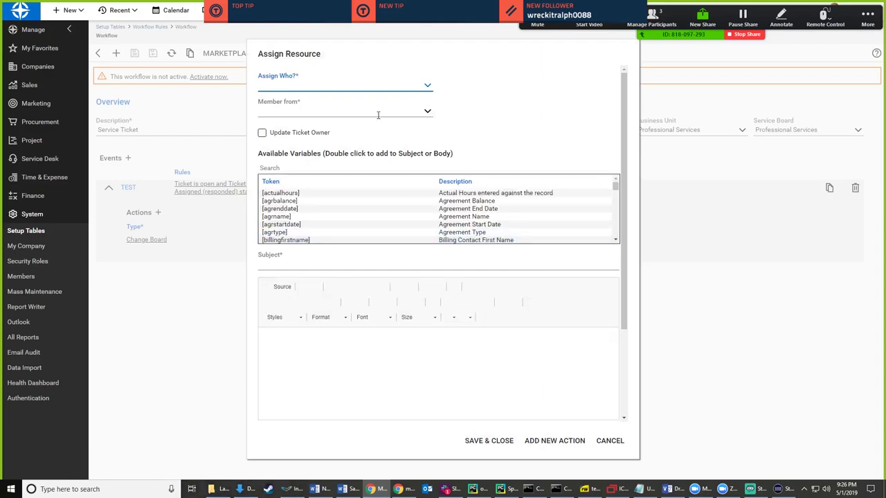
click(430, 86)
scroll(367, 166, down, 3)
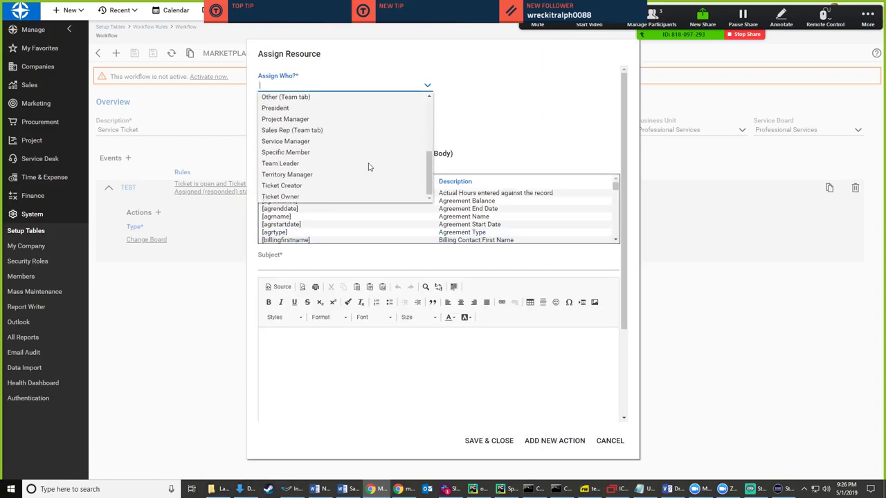
click(321, 152)
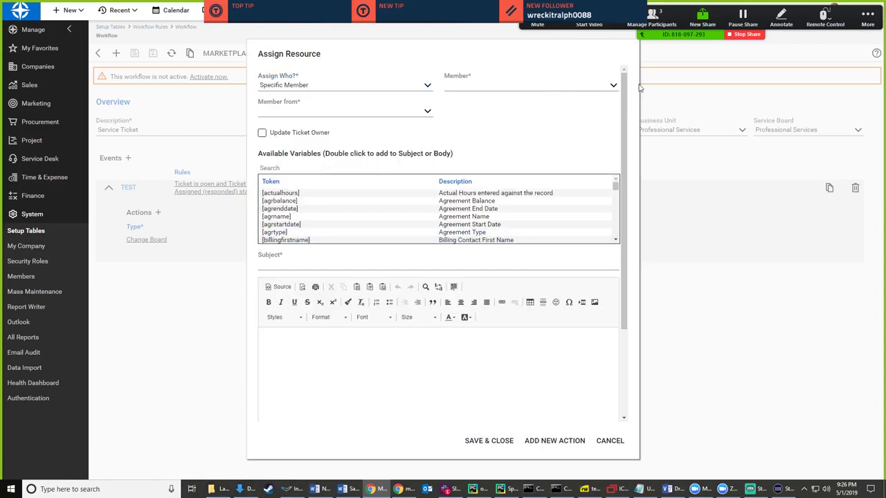
click(613, 85)
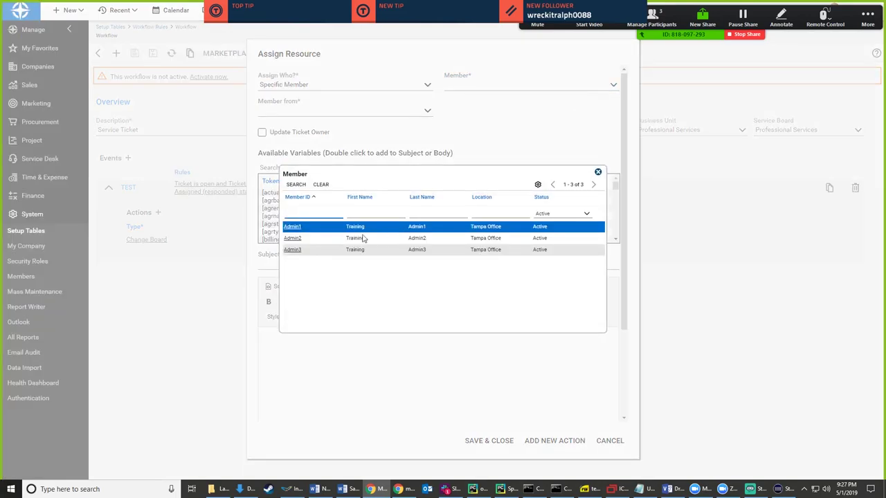
click(293, 238)
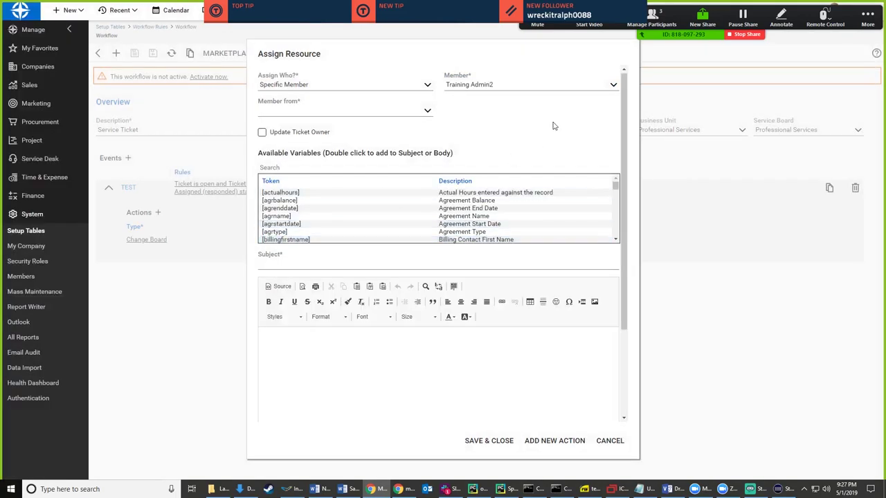
- Try Ticket Creator and Email Address as the Member from option of the Assign Resource action
click(428, 112)
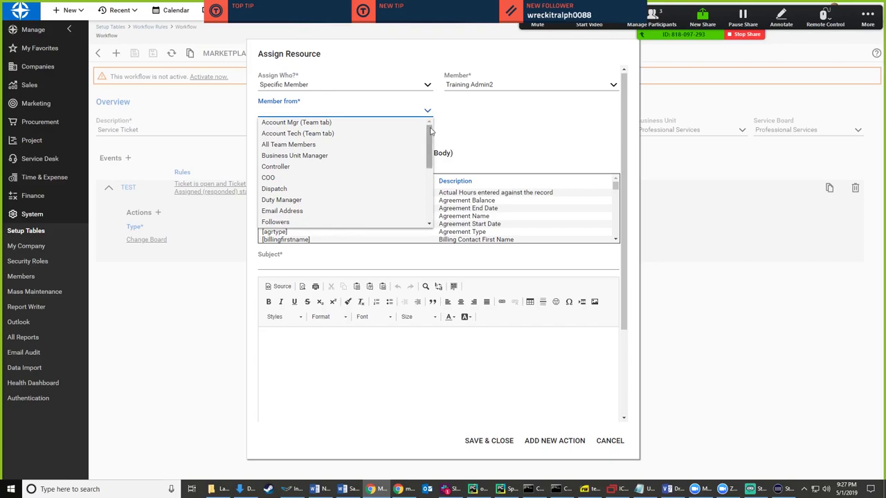
drag(431, 131, 424, 206)
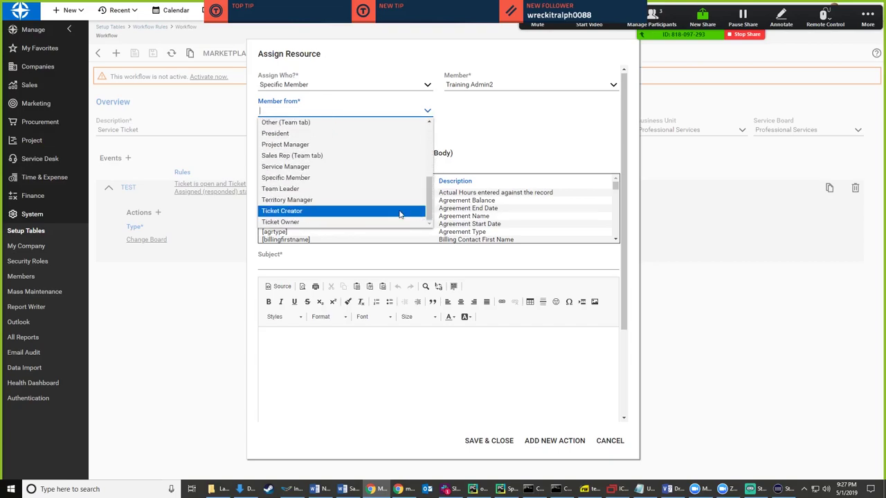
click(402, 210)
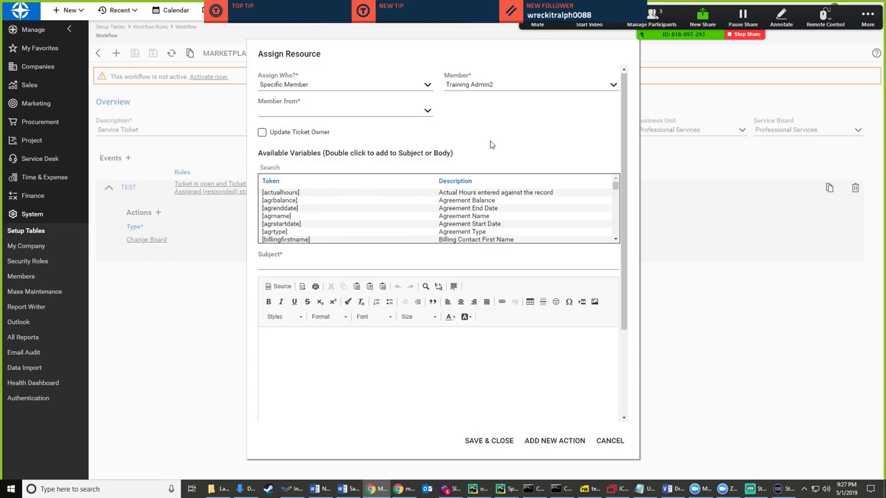
click(434, 115)
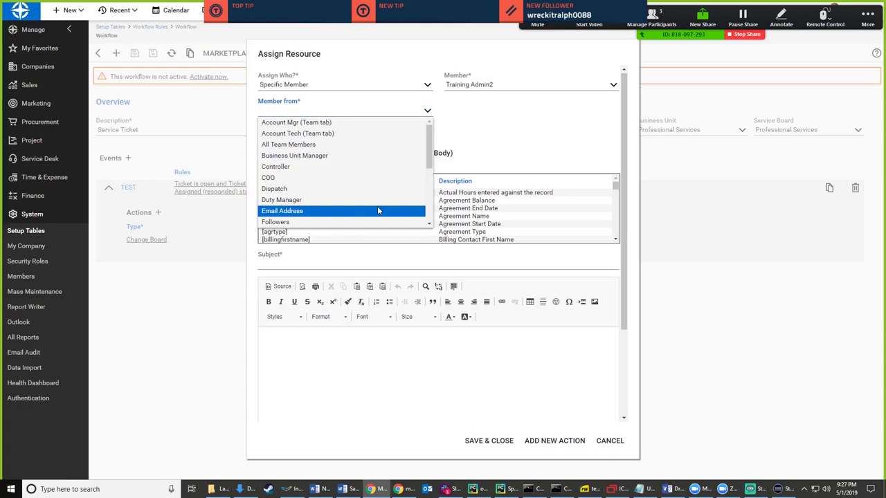
click(377, 210)
- Set the Assign Resource action's Member from option to All Team Members
click(429, 113)
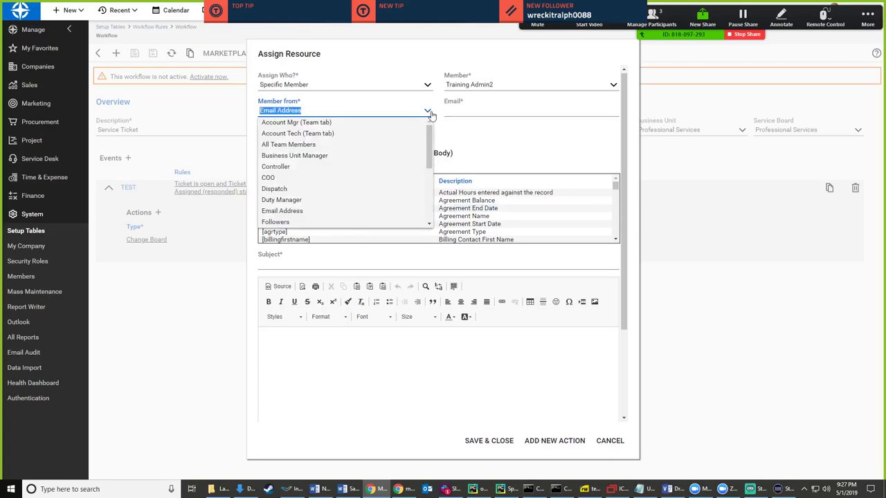
click(475, 114)
click(424, 114)
click(387, 144)
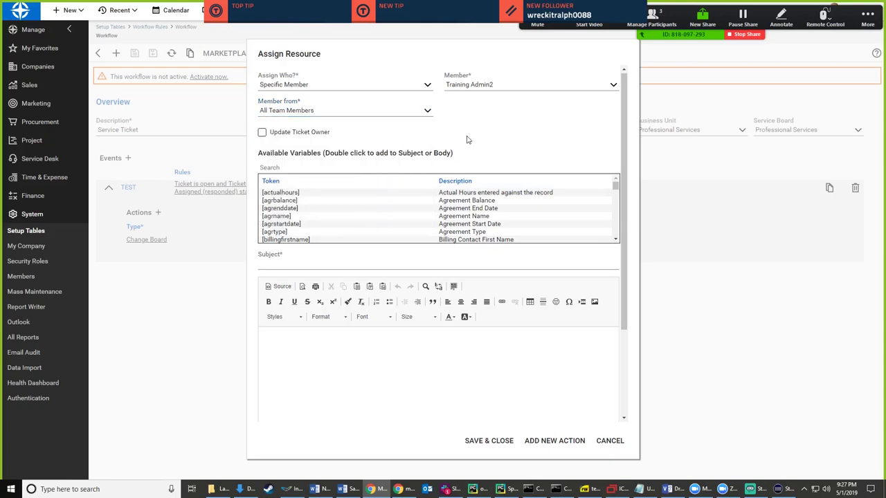
- Insert [agrstartdate] twice, [agrtype], [agrenddate], [companysitename], [companypostalcode] and [companystateprovince] into the message body
click(385, 225)
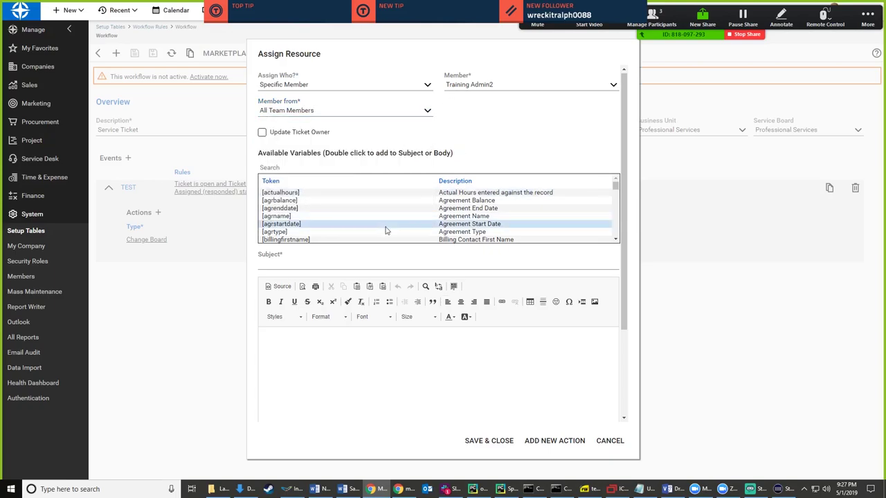
double_click(386, 225)
double_click(386, 226)
double_click(369, 232)
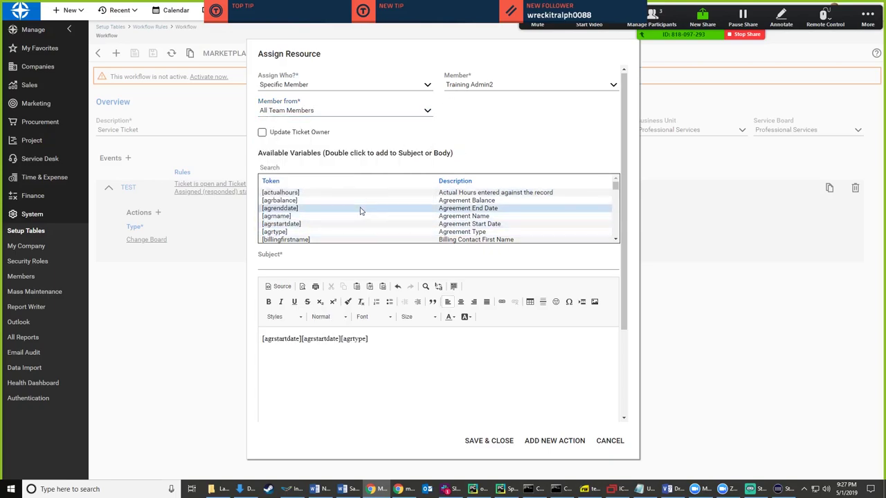
double_click(362, 208)
scroll(388, 213, down, 5)
double_click(386, 217)
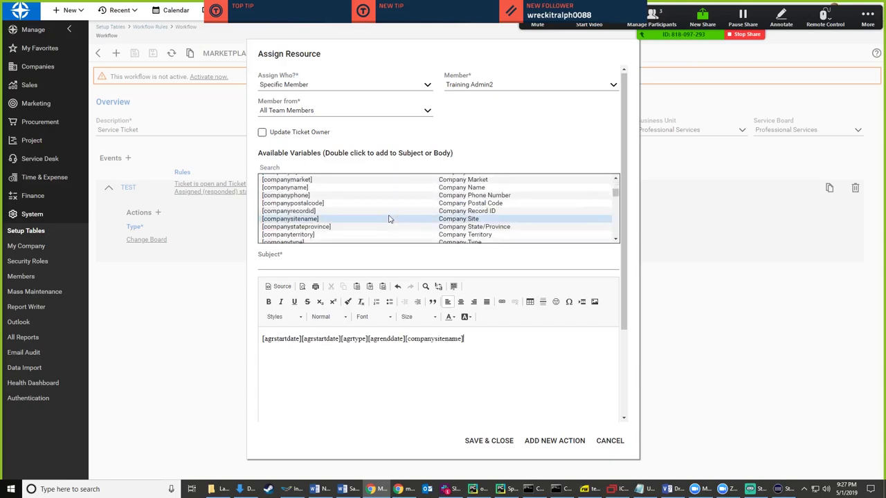
double_click(385, 203)
click(384, 188)
click(380, 226)
double_click(381, 226)
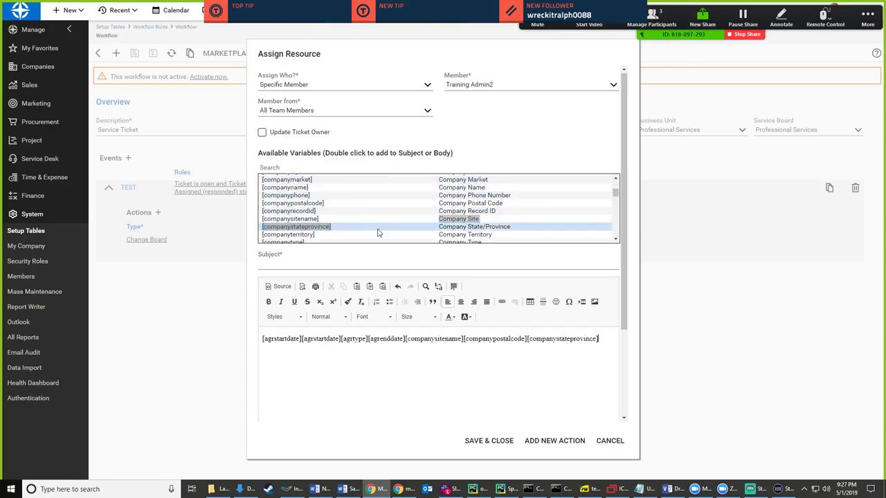
- Fill the subject with the [companyname], [companypostalcode], [companysitename] and [companyterritory] variables, then save and close the Assign Resource action
click(348, 264)
double_click(340, 235)
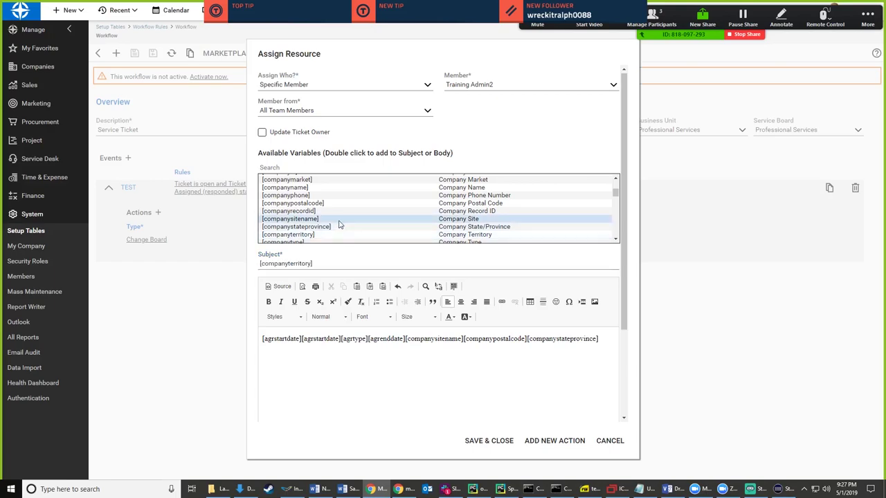
double_click(340, 219)
double_click(339, 202)
double_click(339, 189)
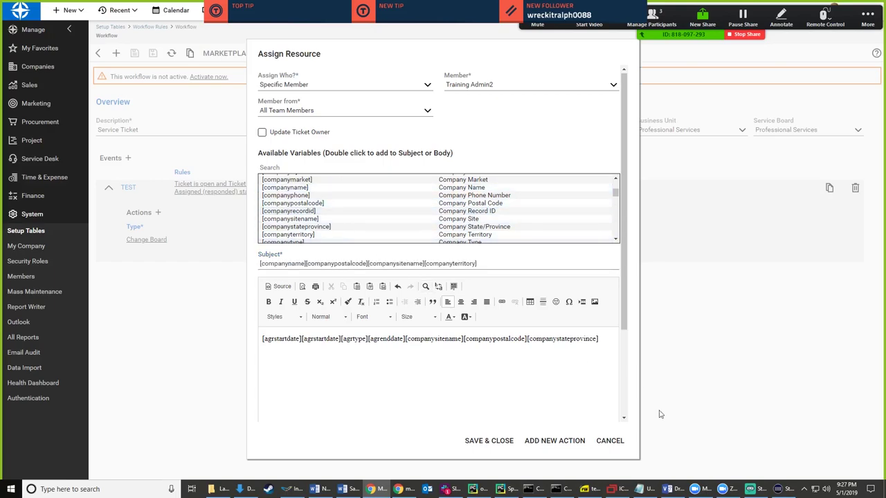
click(476, 448)
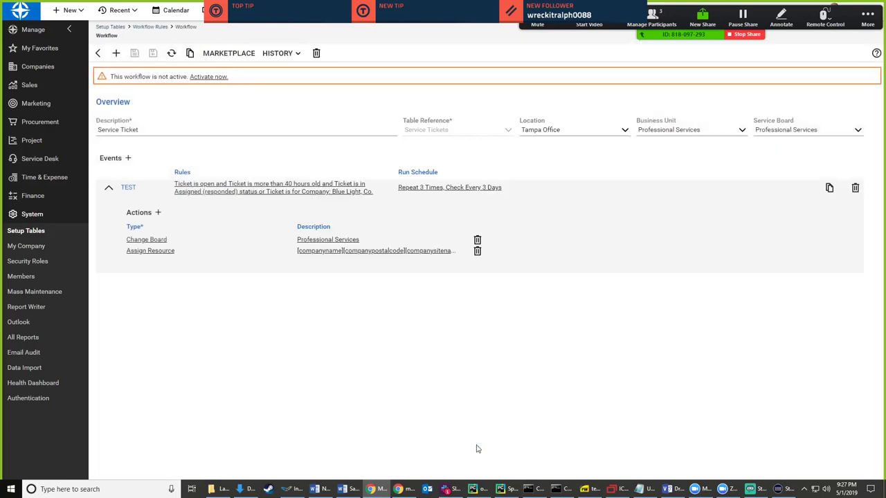
- Try a Continuously frequency with a check every 24 Hours in the TEST event's run options, and cancel without saving
click(480, 192)
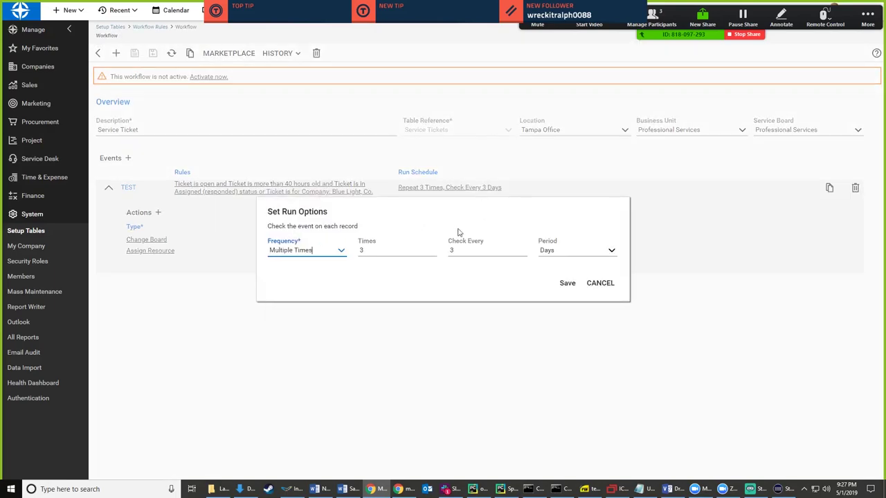
click(342, 250)
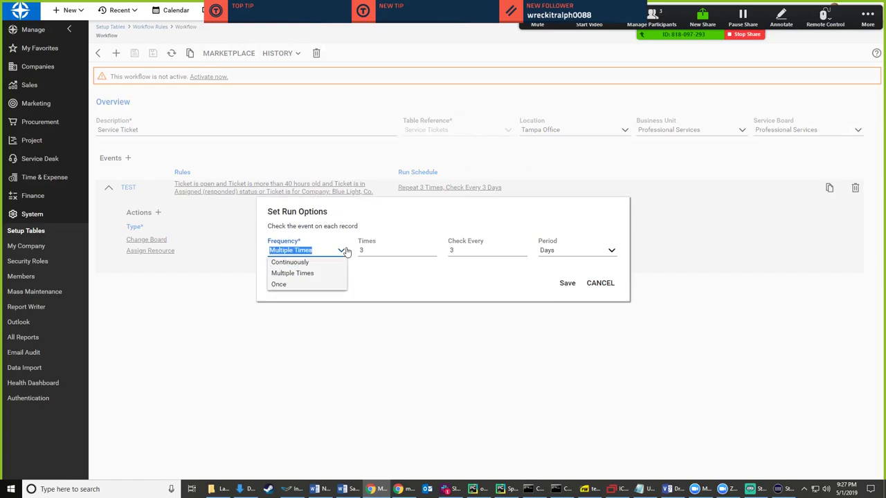
click(320, 273)
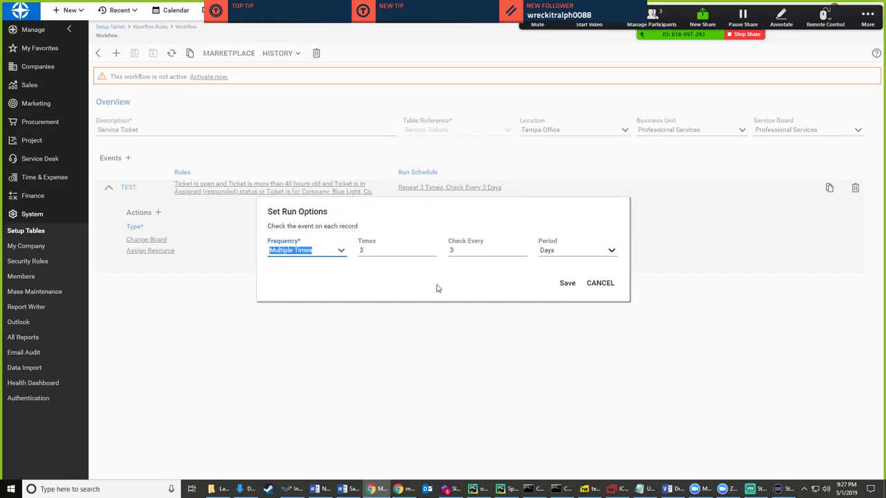
click(341, 257)
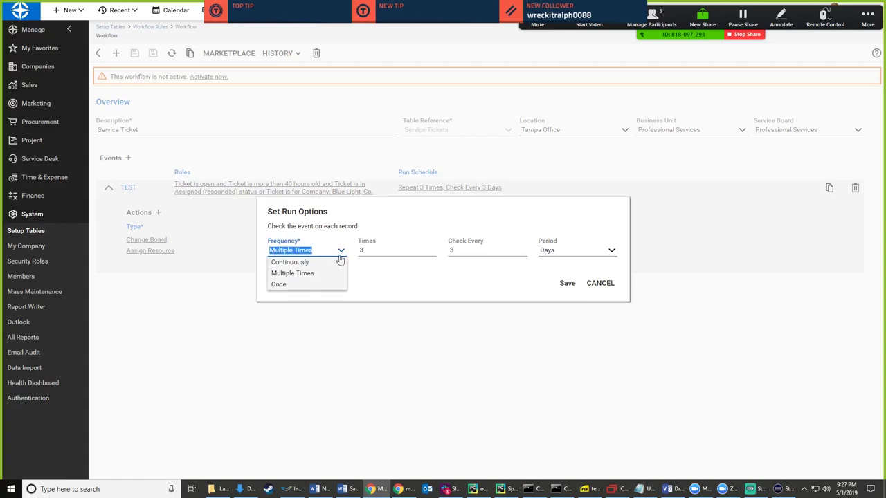
click(294, 262)
click(400, 249)
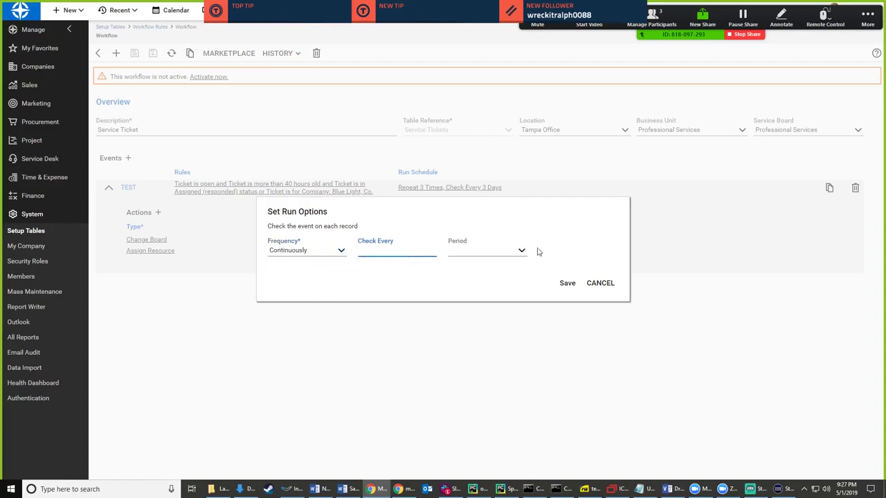
text(24)
click(523, 251)
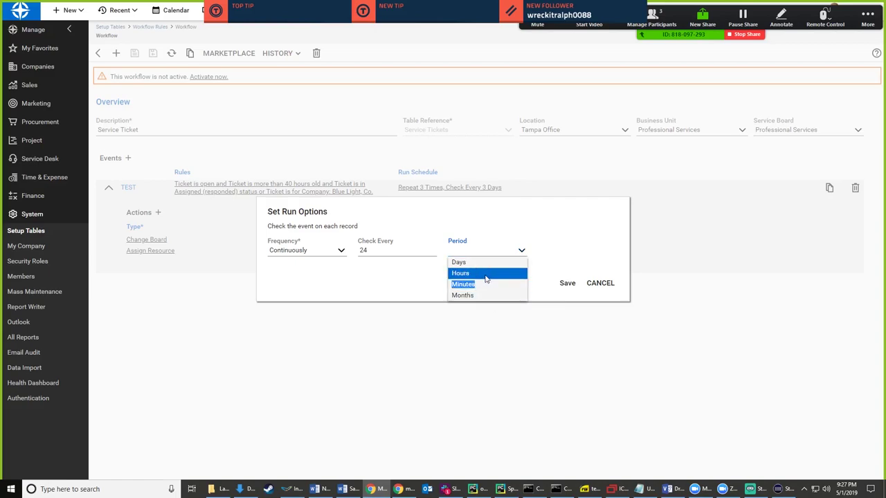
click(486, 275)
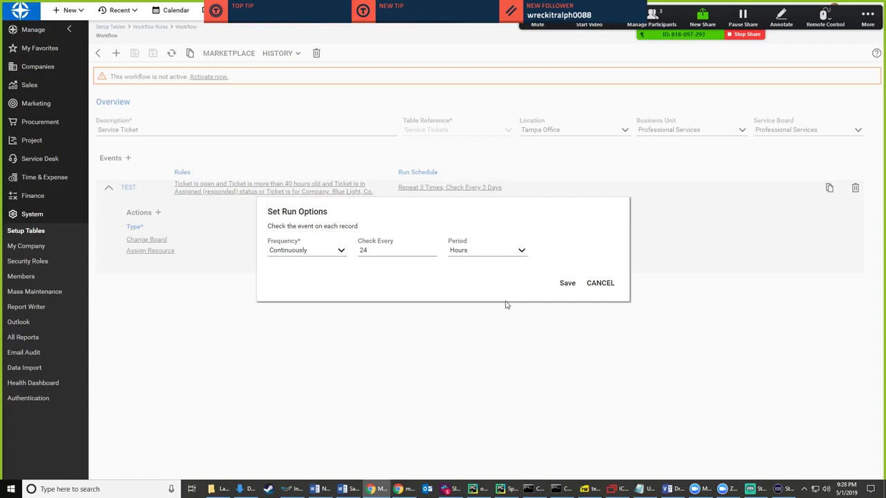
click(608, 290)
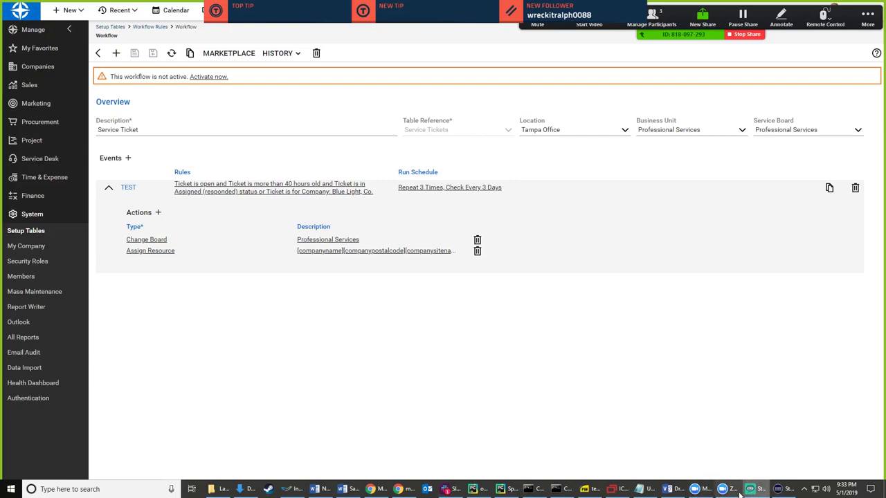
mouse_move(738, 494)
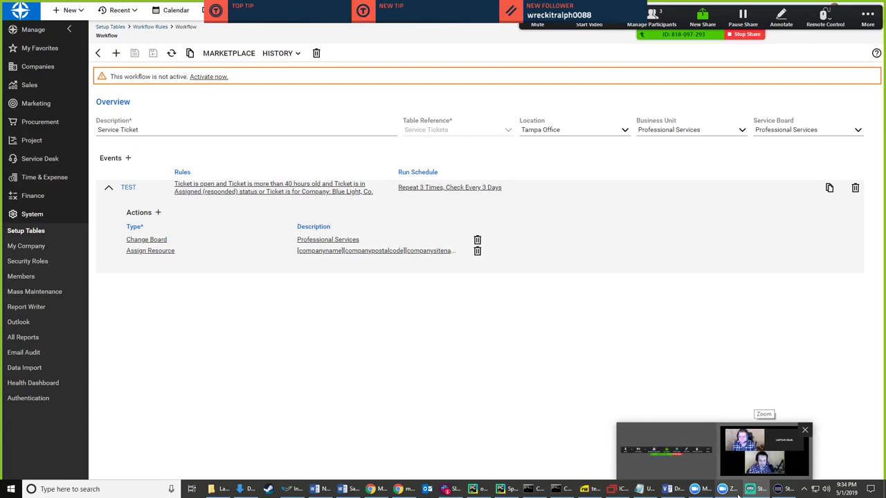
click(737, 493)
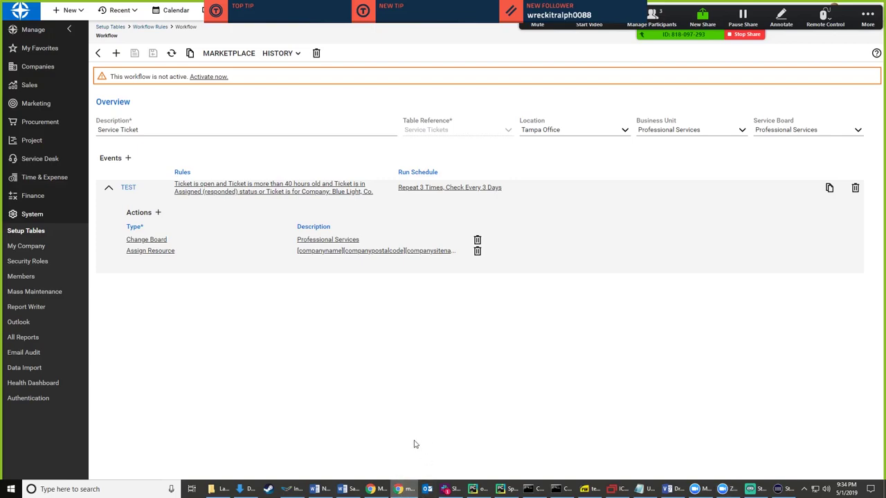
mouse_move(443, 7)
mouse_move(453, 485)
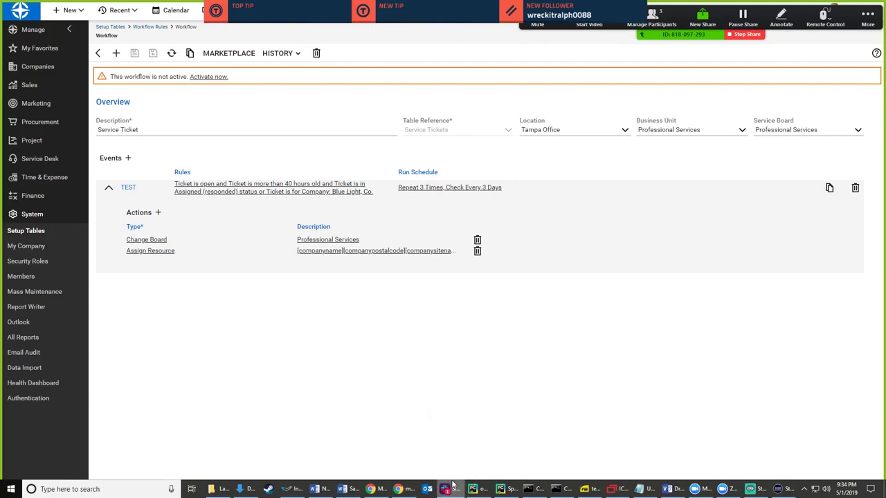
click(451, 485)
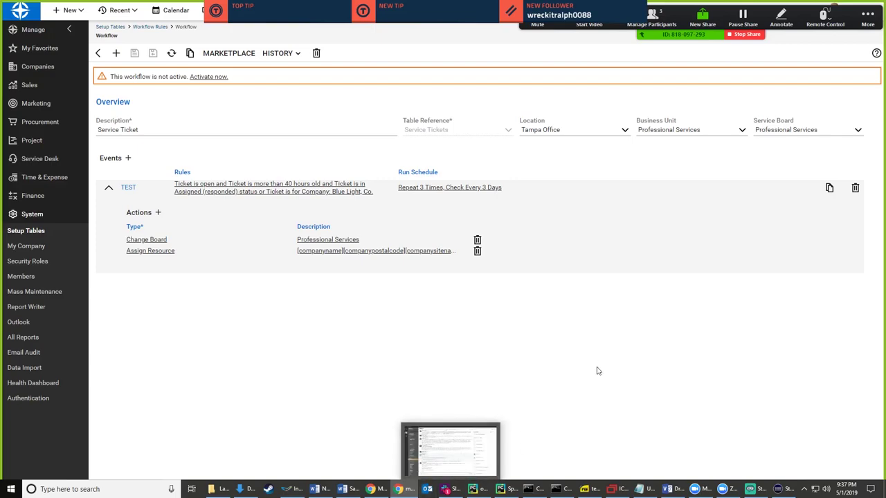
click(750, 490)
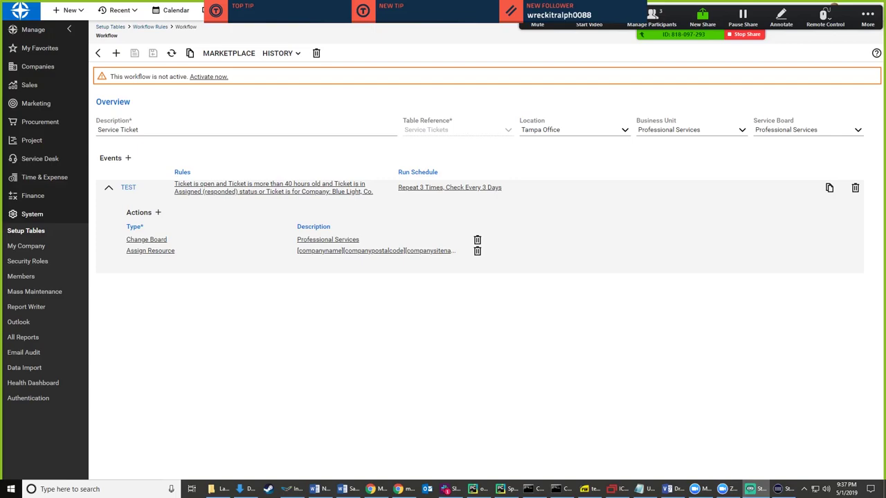